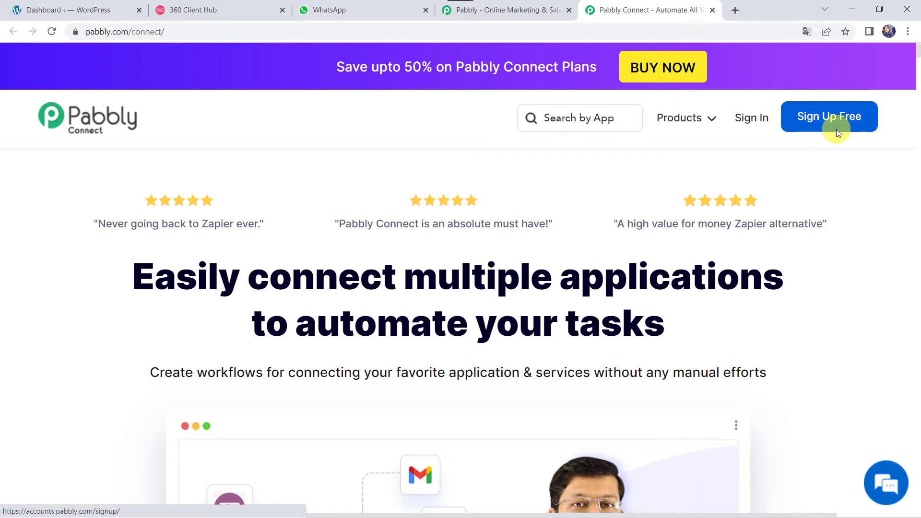
Sign in to the Pabbly account and open the Pabbly Connect dashboard
left_click(747, 118)
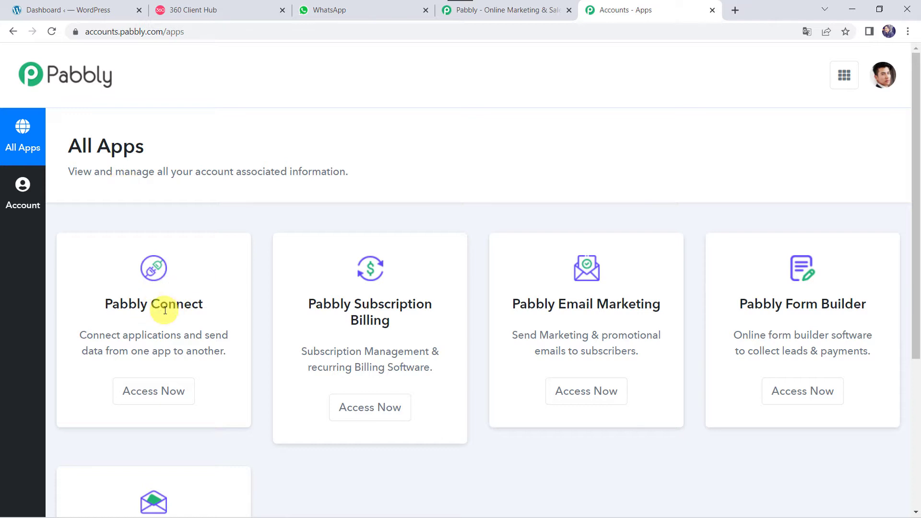
left_click(167, 396)
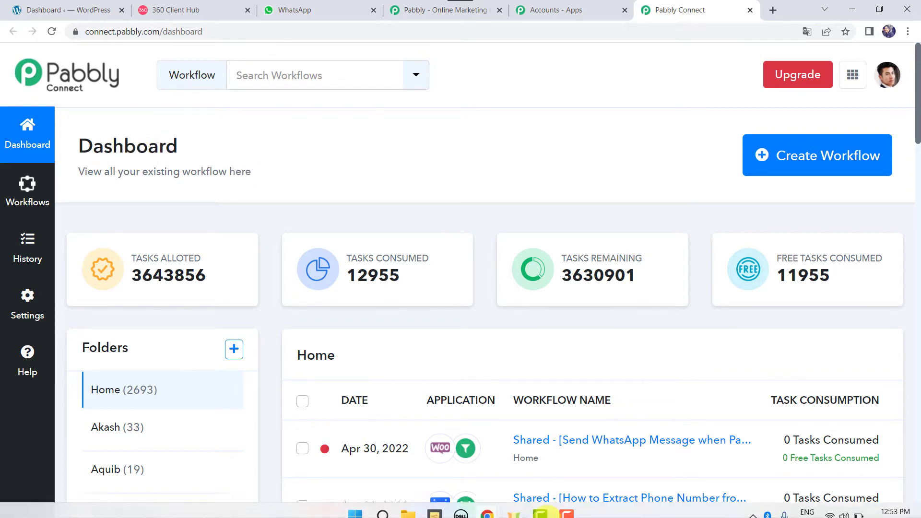
scroll(532, 437, "down", 5)
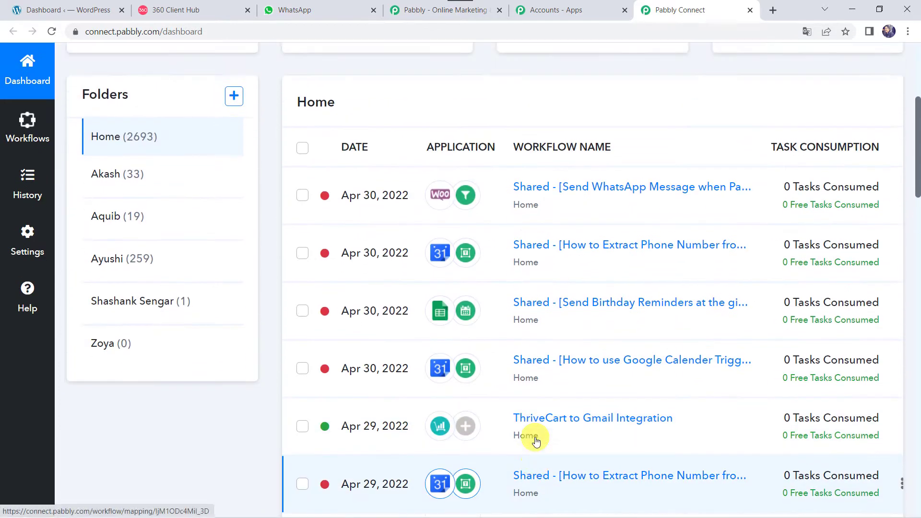
scroll(534, 438, "up", 5)
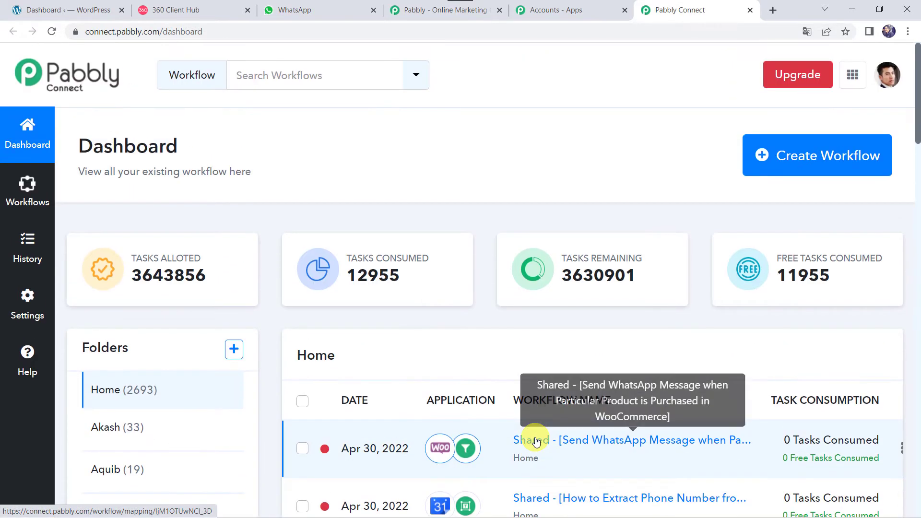
Create a new workflow named "WooCommerce to WhatsApp Integration"
left_click(815, 167)
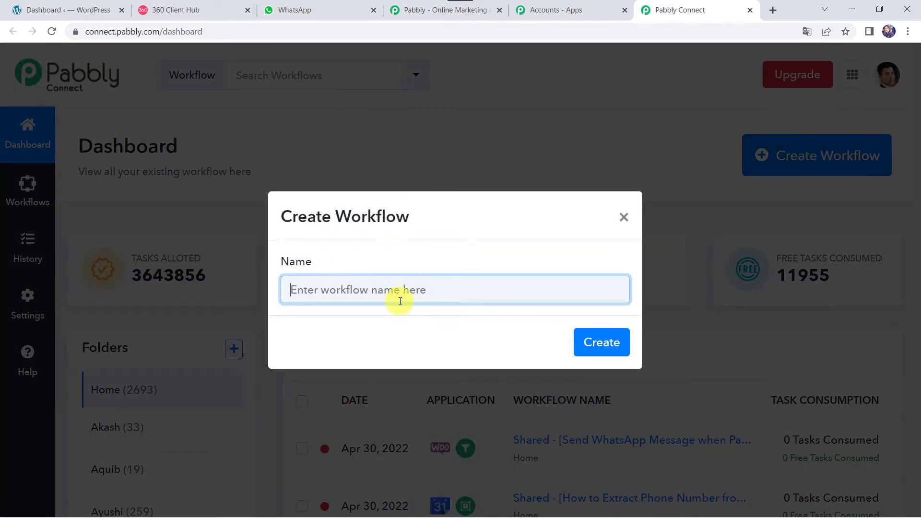
left_click(413, 293)
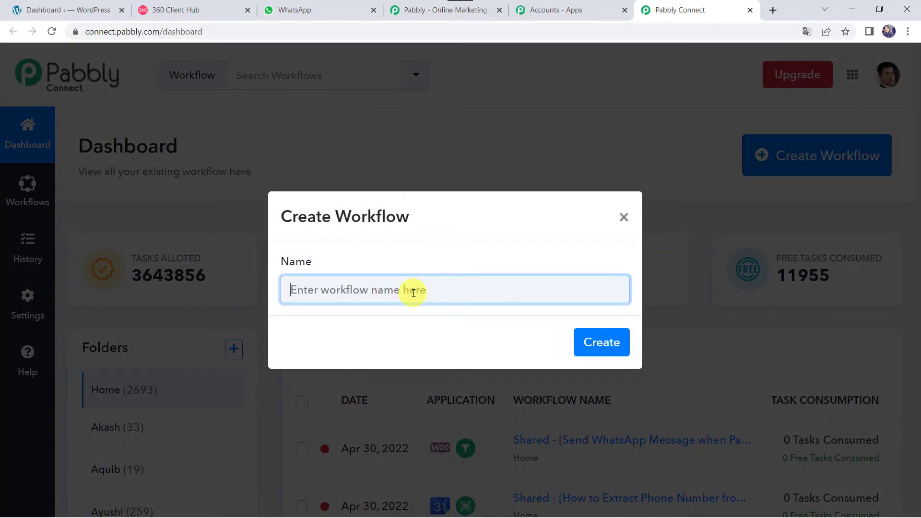
type("WooCommerce to WhatsApp Integration")
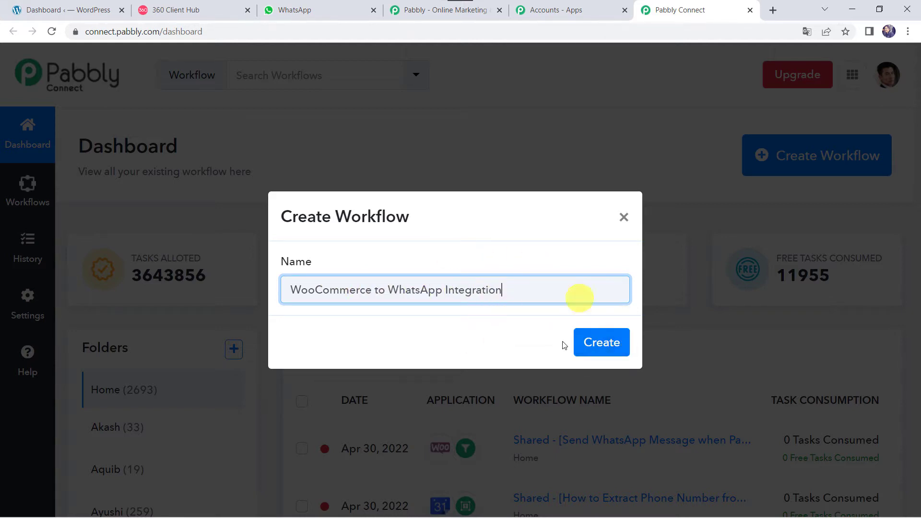
left_click(603, 344)
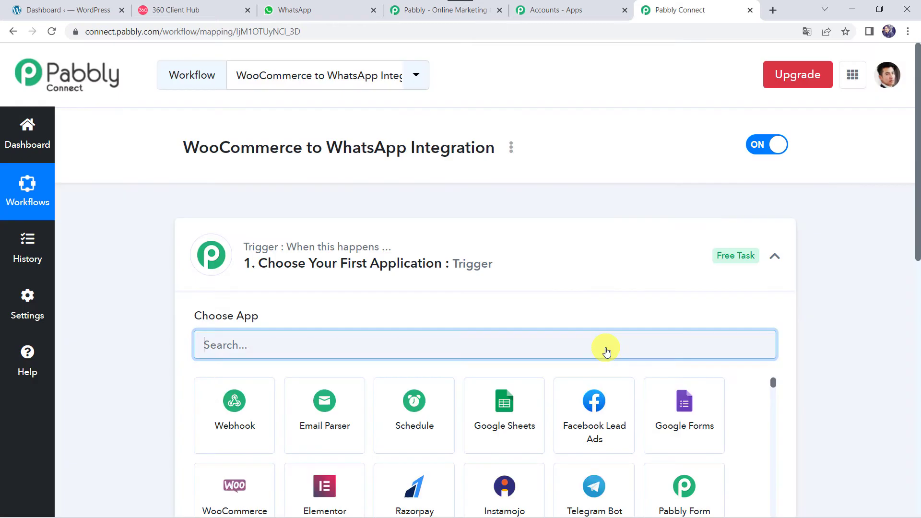
Choose WooCommerce as the trigger application in the workflow's first step
left_click(504, 266)
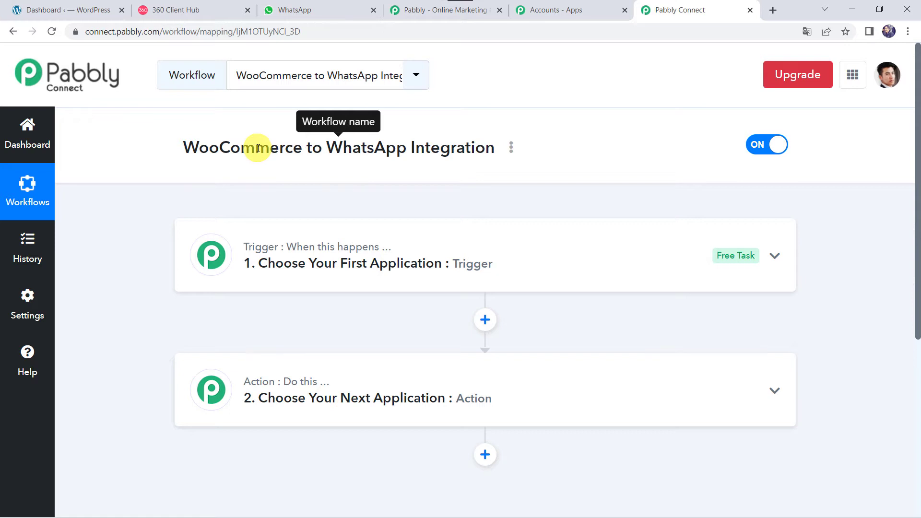
left_click(497, 260)
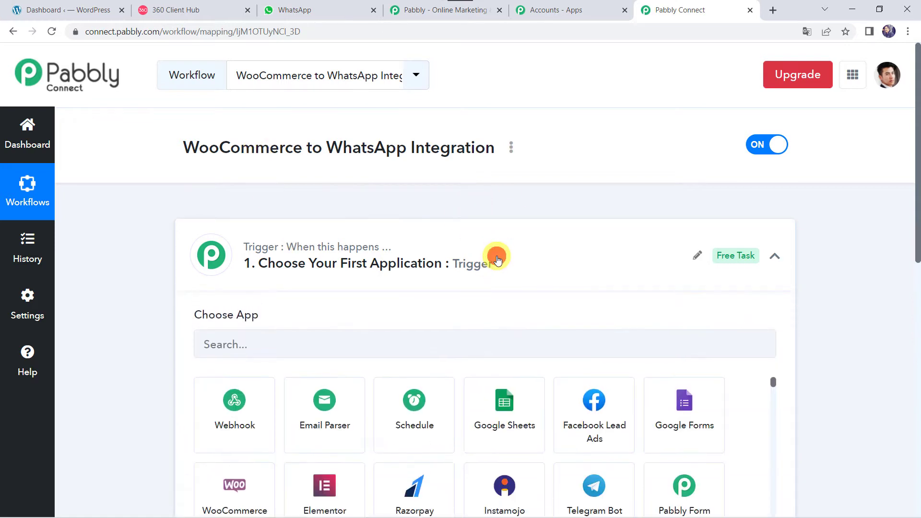
left_click(283, 344)
type("Woo")
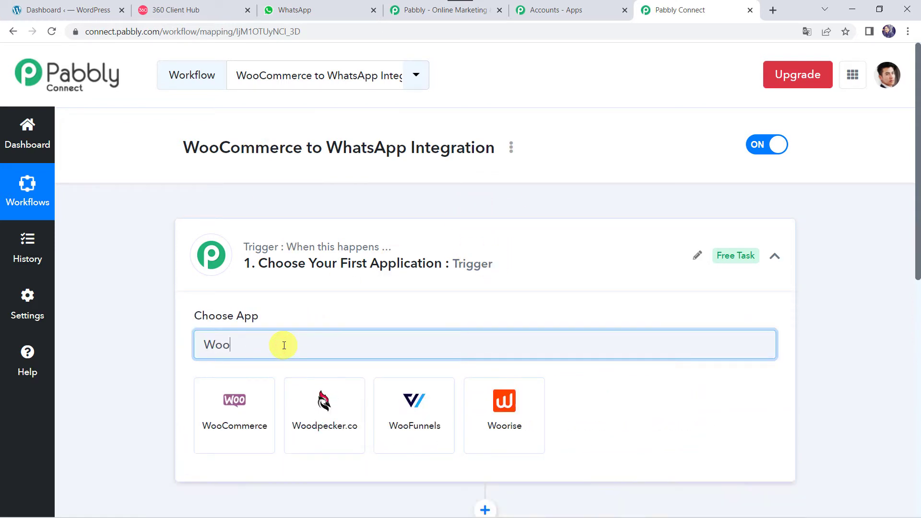
left_click(234, 422)
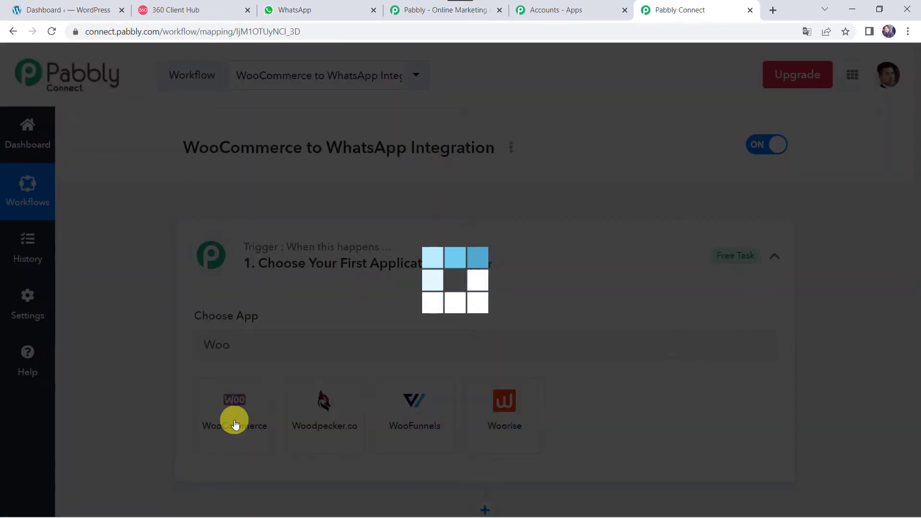
Set the WooCommerce trigger event to New Order Created and copy the webhook URL
scroll(232, 422, "down", 5)
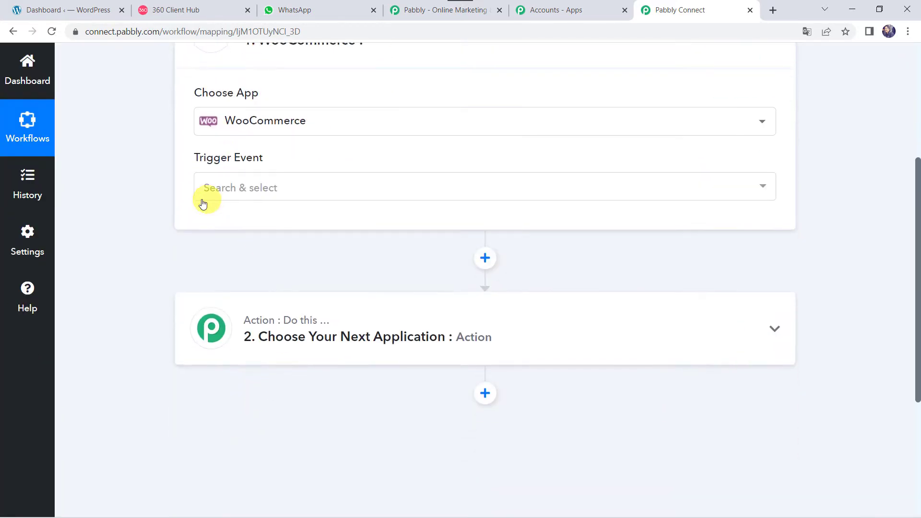
left_click(252, 187)
left_click(273, 252)
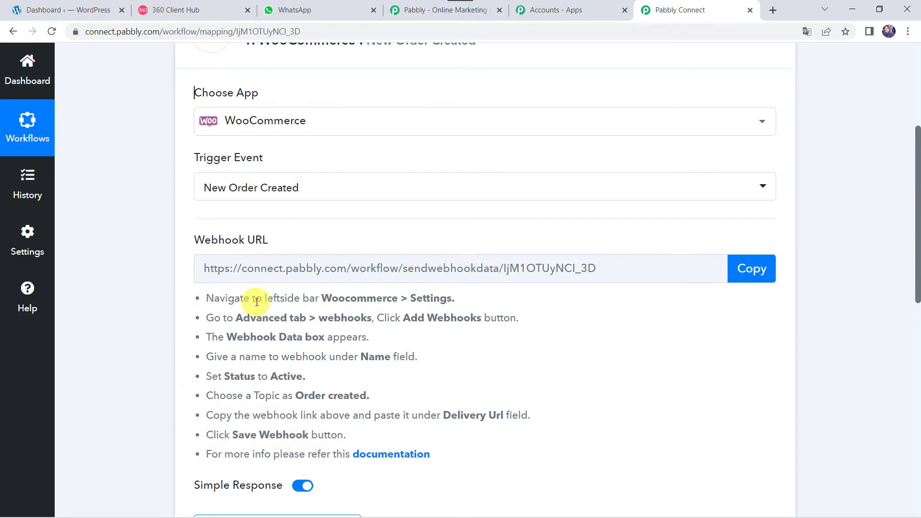
left_click(752, 273)
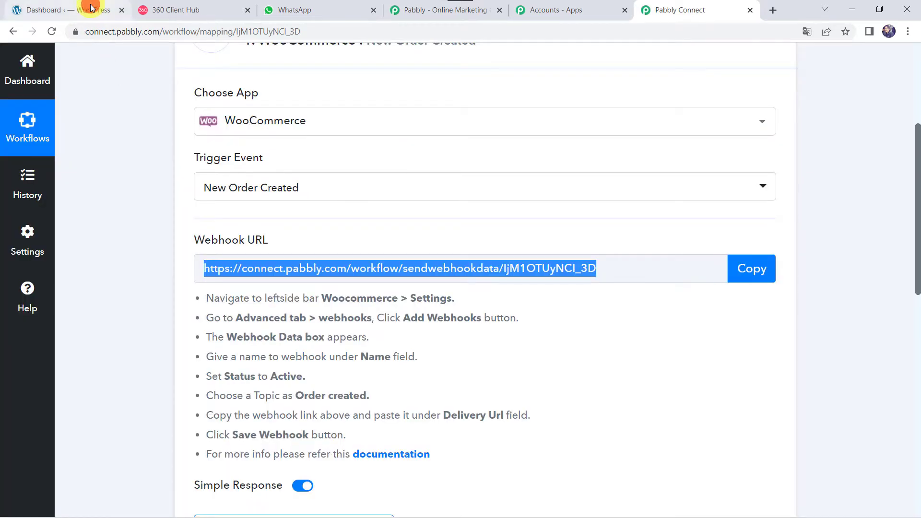
Switch to the WordPress admin dashboard and open the WooCommerce settings
left_click(91, 6)
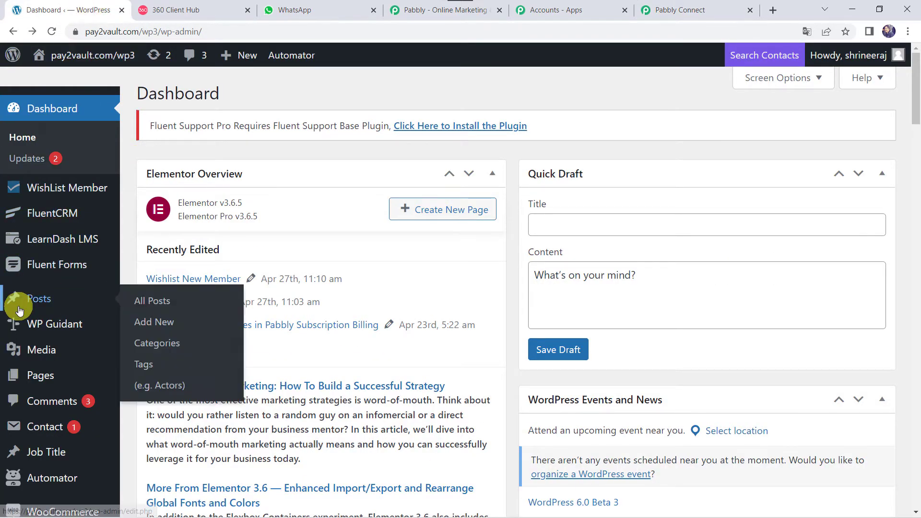
scroll(19, 307, "down", 2)
scroll(20, 311, "down", 3)
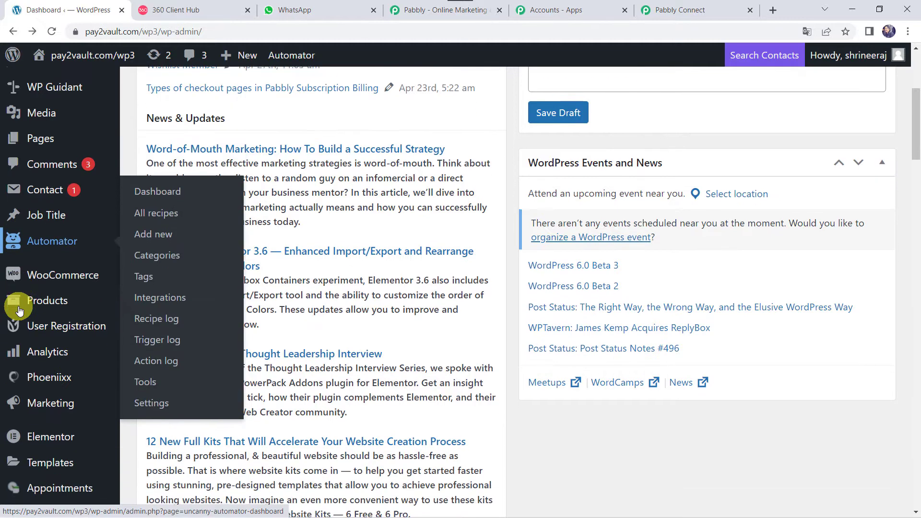
mouse_move(60, 284)
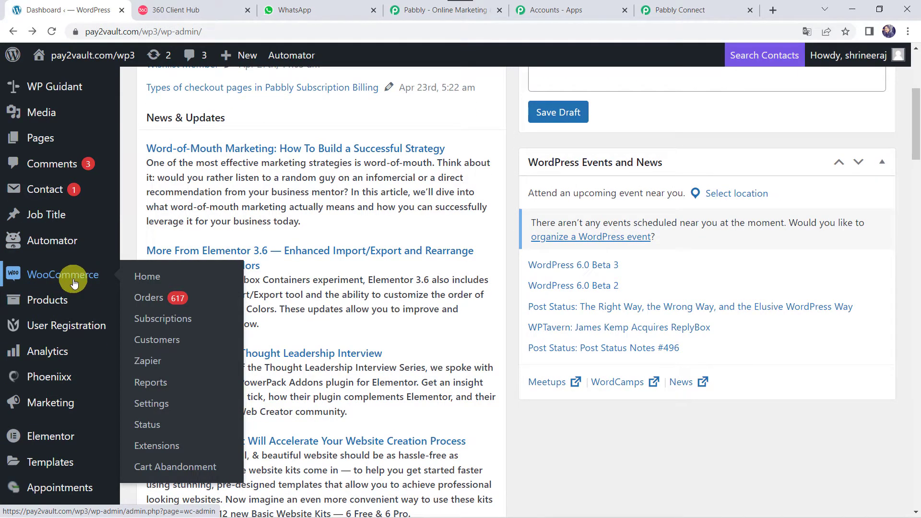
scroll(51, 422, "down", 4)
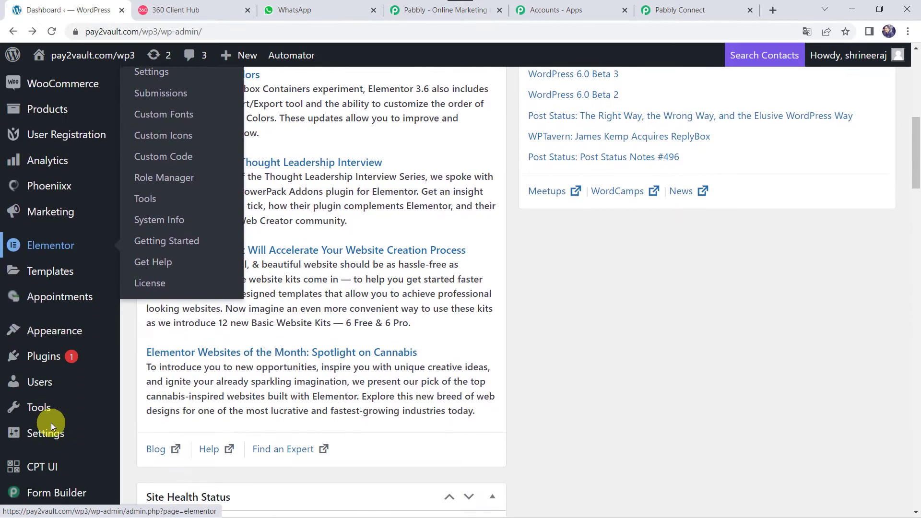
mouse_move(32, 355)
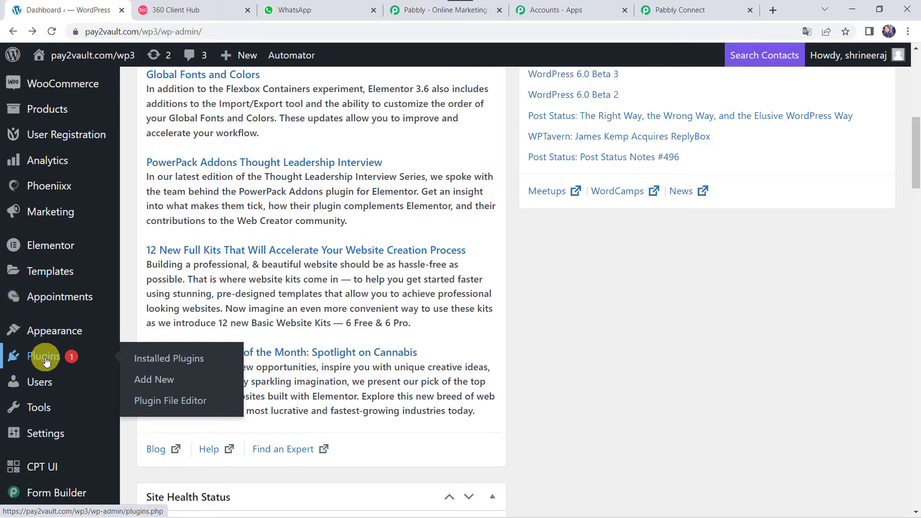
scroll(45, 361, "up", 6)
mouse_move(54, 377)
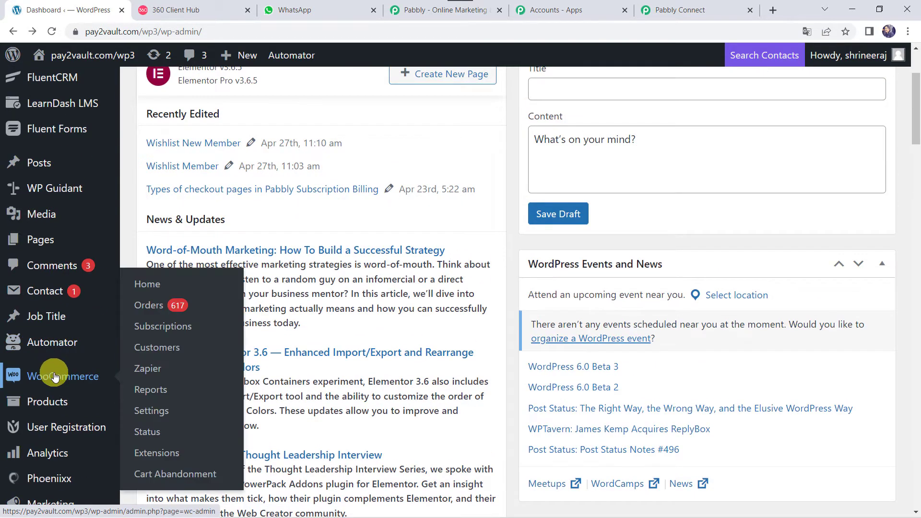
left_click(159, 414)
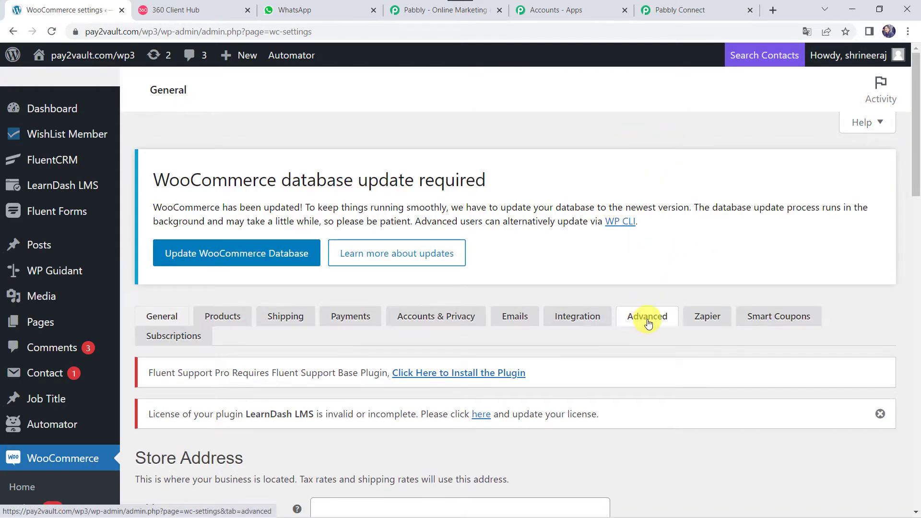
Open the webhooks section of the advanced WooCommerce settings and start adding a new webhook
left_click(647, 323)
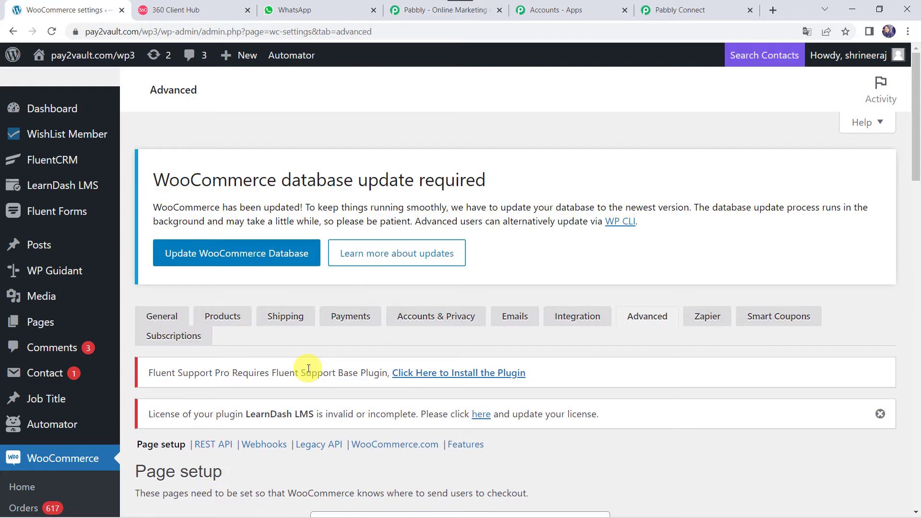
scroll(308, 368, "down", 3)
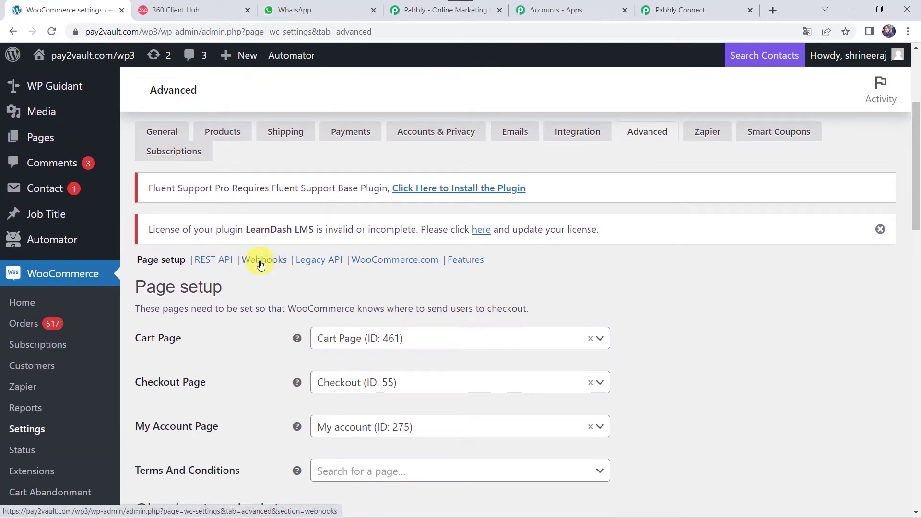
left_click(260, 262)
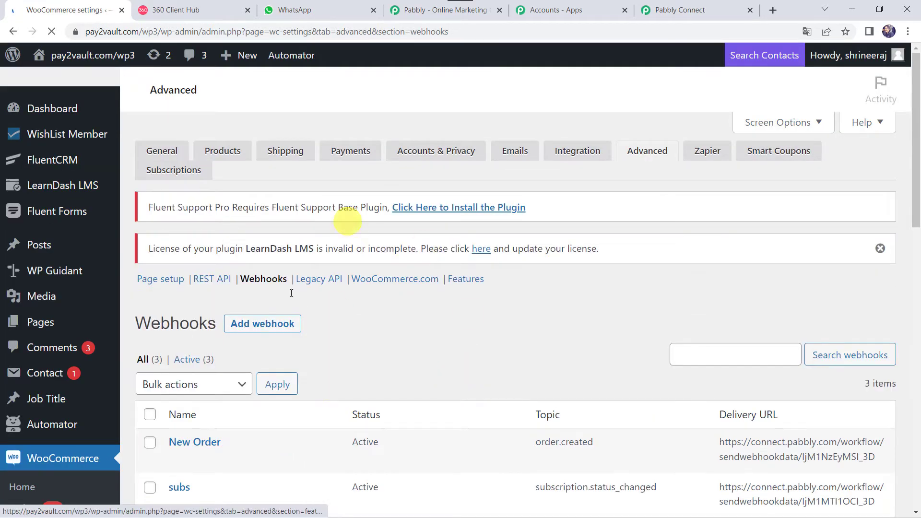
scroll(408, 350, "down", 6)
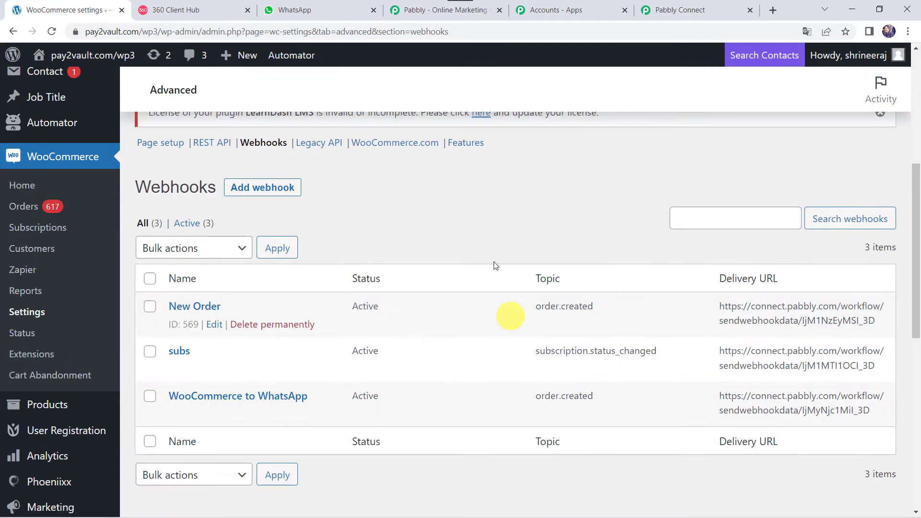
left_click(288, 188)
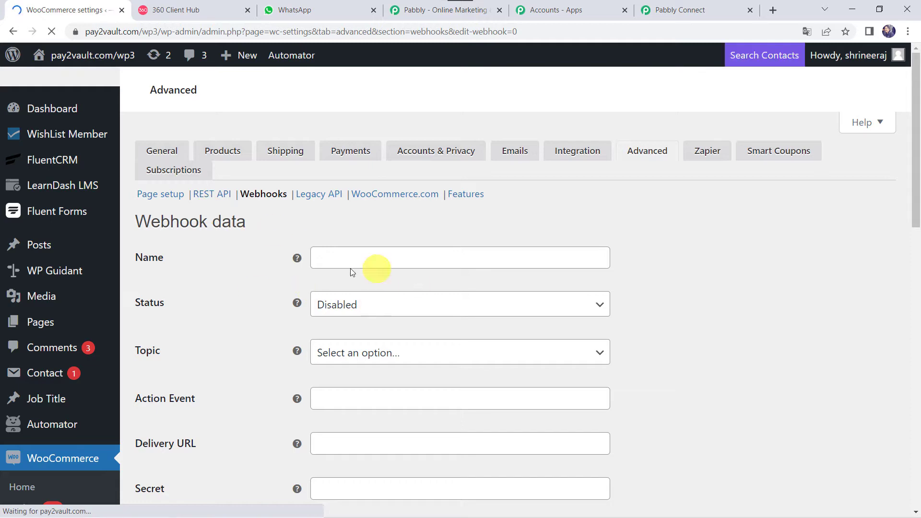
Name the new webhook "WhatsApp Integration"
scroll(345, 270, "down", 3)
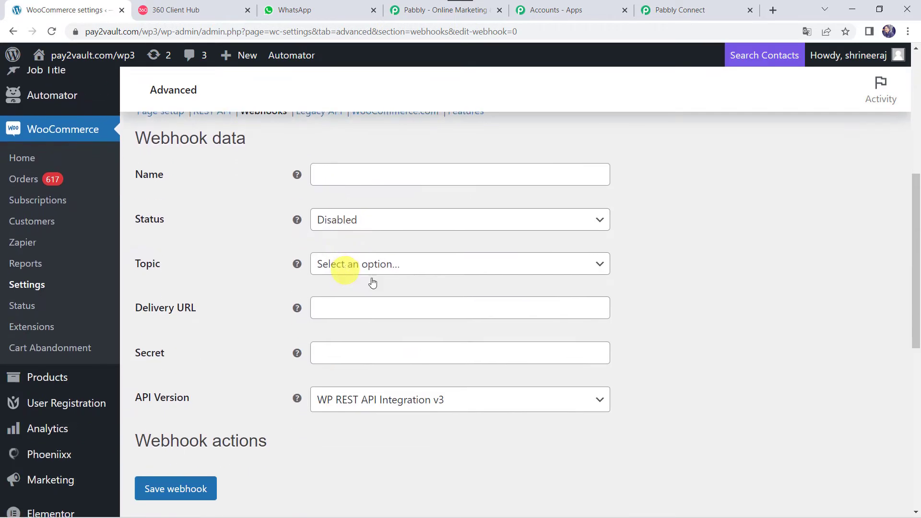
left_click(357, 171)
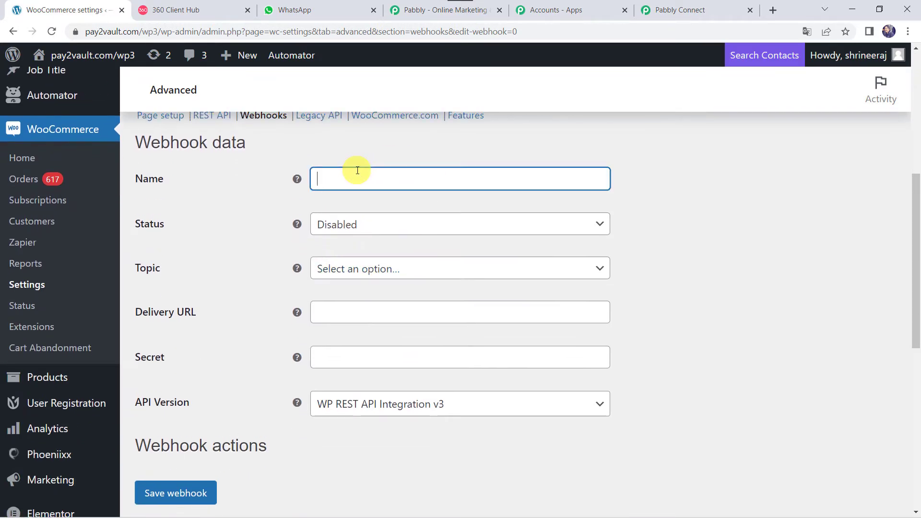
type("E")
key("BackSpace")
type("WhatsApp Integration")
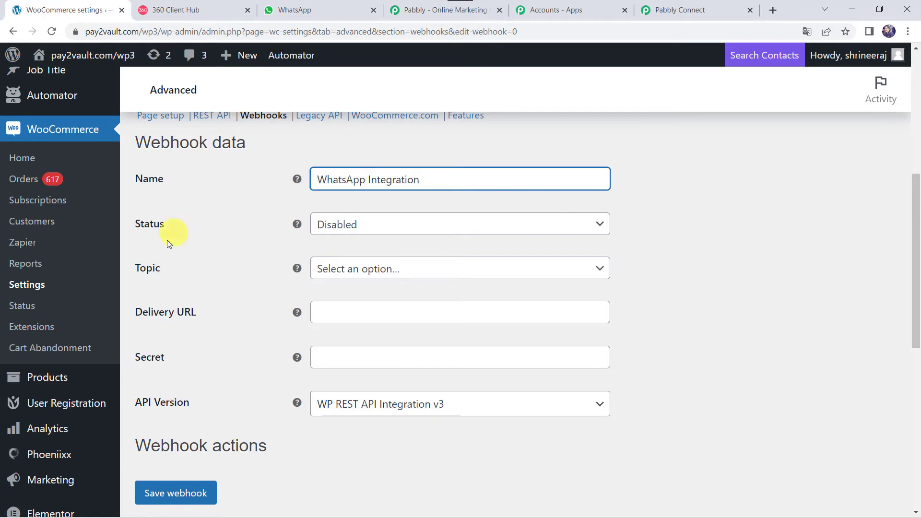
Set the webhook's status to Active
left_click(367, 221)
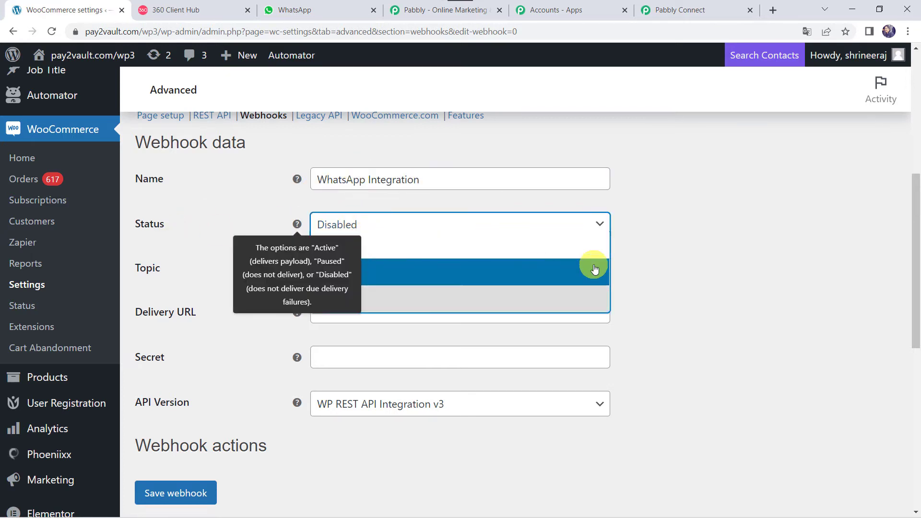
left_click(649, 260)
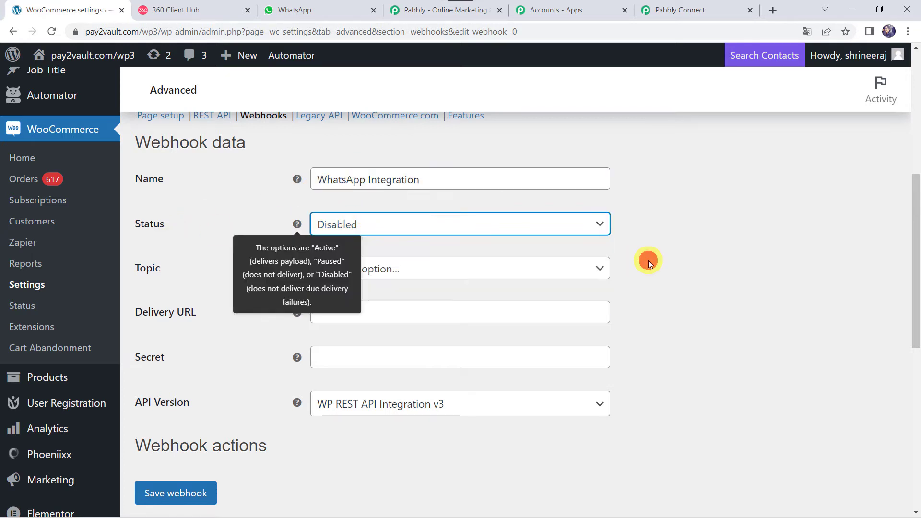
left_click(429, 225)
left_click(334, 245)
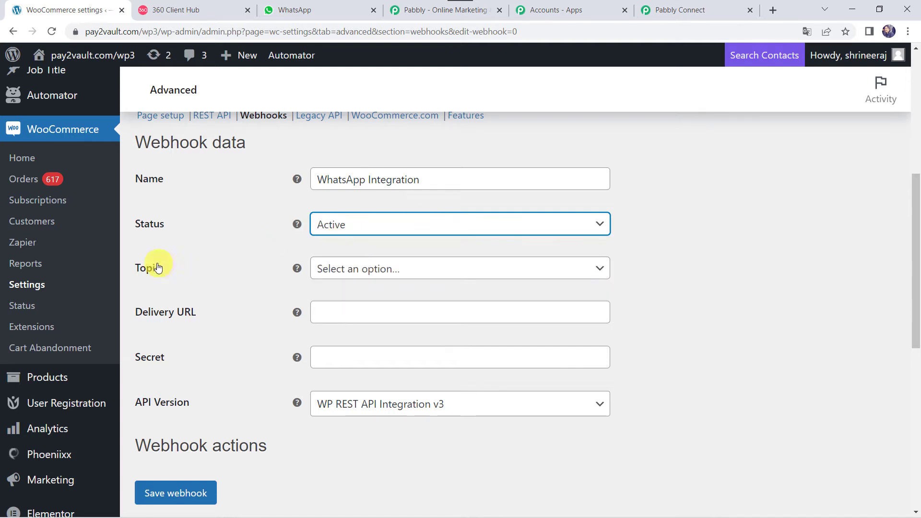
Set the webhook's topic to Order created
left_click(392, 269)
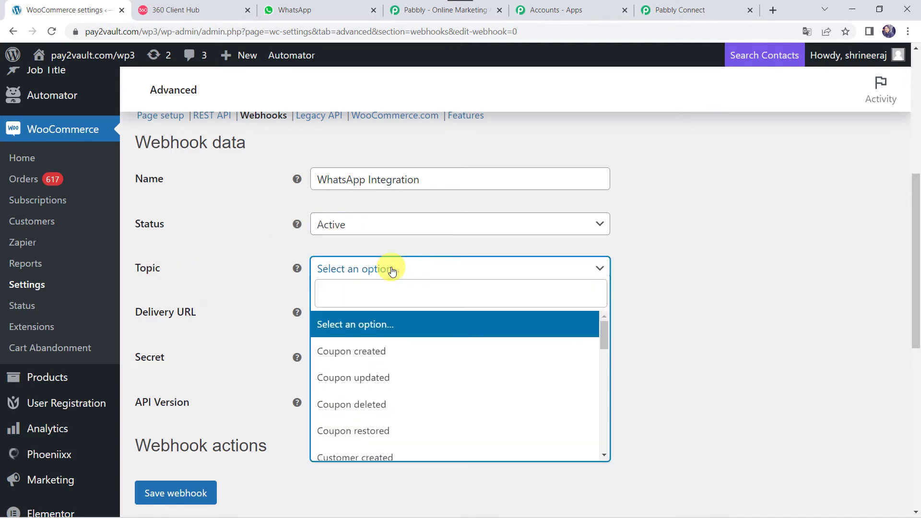
left_click(364, 298)
type("Order")
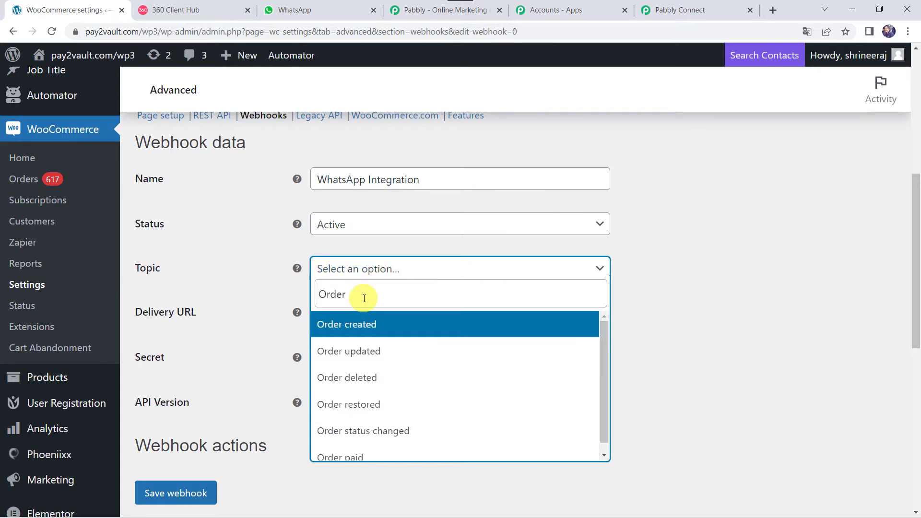
left_click(357, 324)
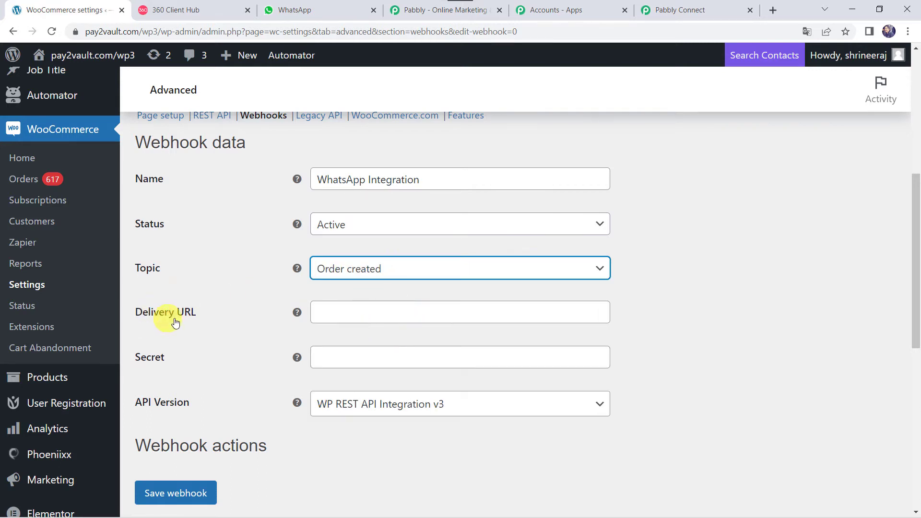
Paste the copied Pabbly Connect webhook URL as the delivery URL and save the webhook
left_click(347, 308)
right_click(346, 308)
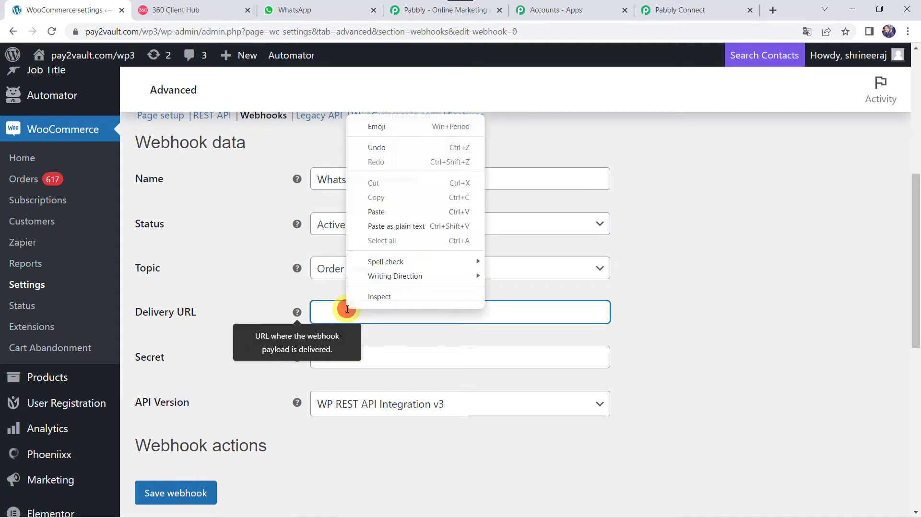
left_click(407, 213)
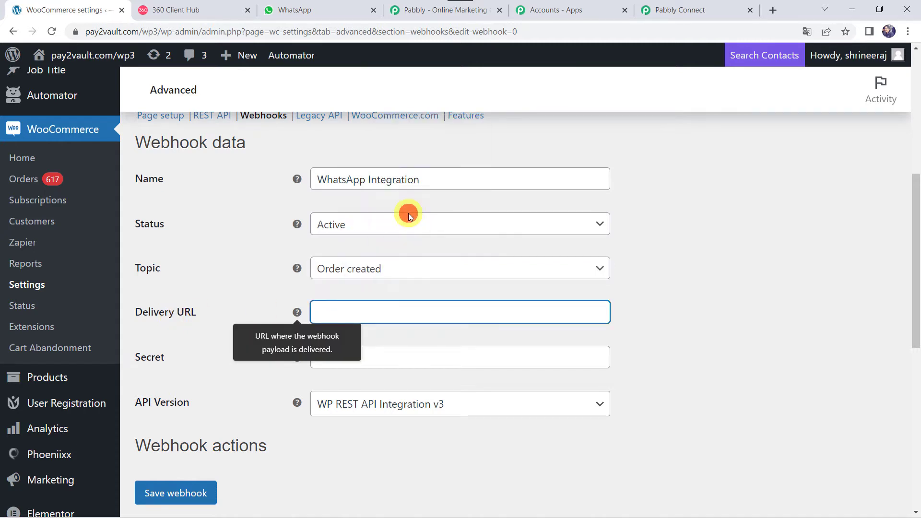
left_click(186, 493)
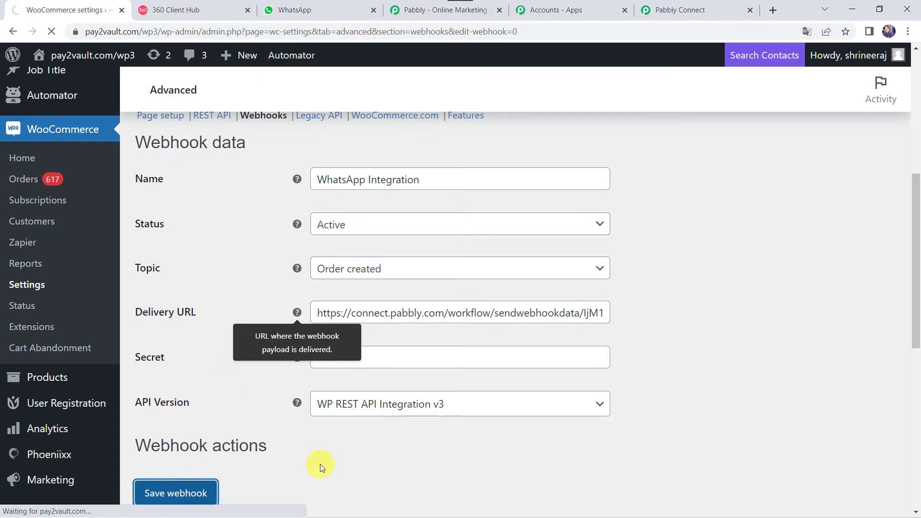
scroll(320, 464, "down", 2)
scroll(320, 464, "down", 3)
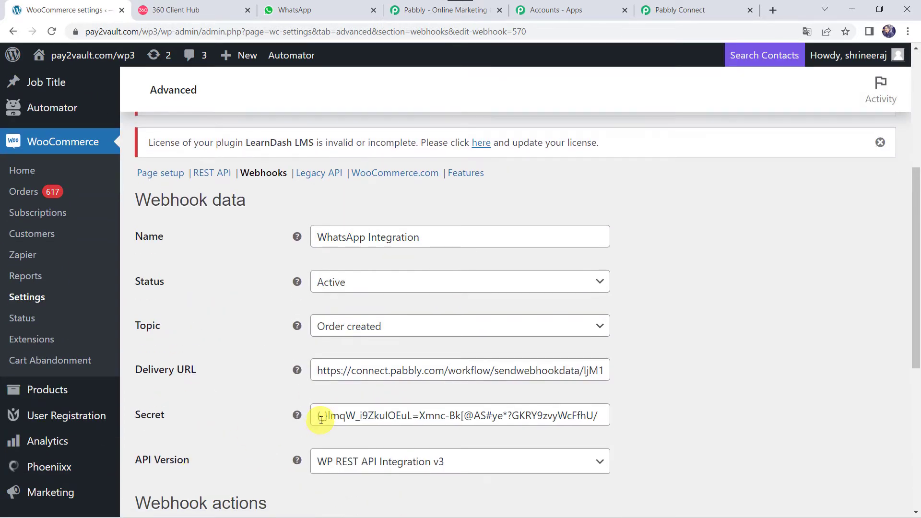
Switch to Pabbly Connect and start recapturing the webhook response for the WooCommerce New Order Created trigger
left_click(686, 10)
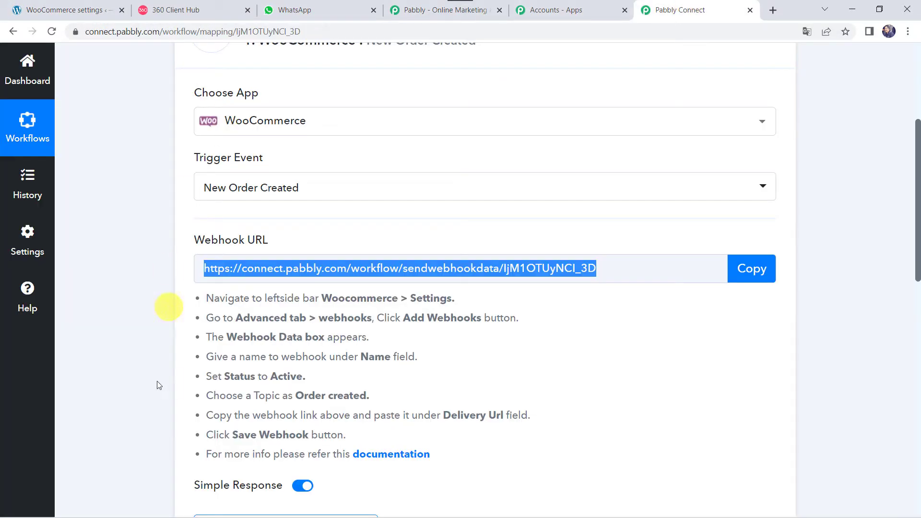
scroll(140, 394, "down", 3)
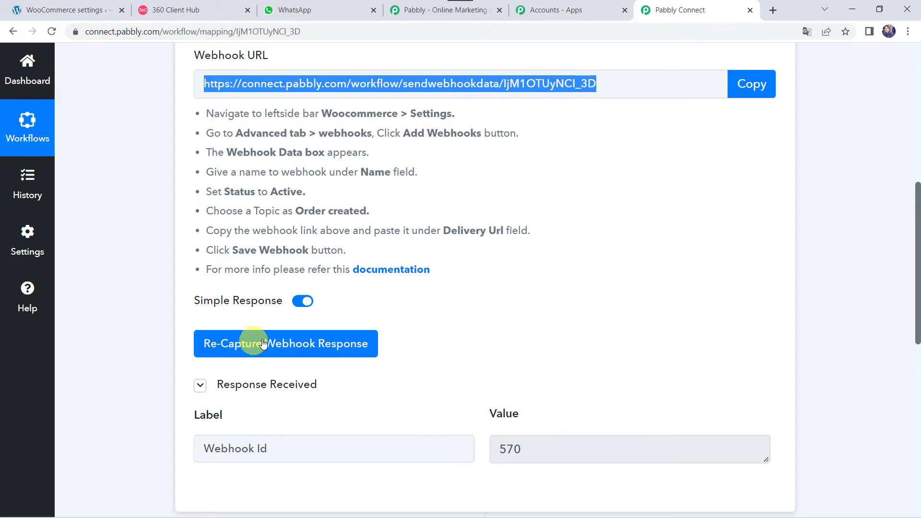
left_click(320, 345)
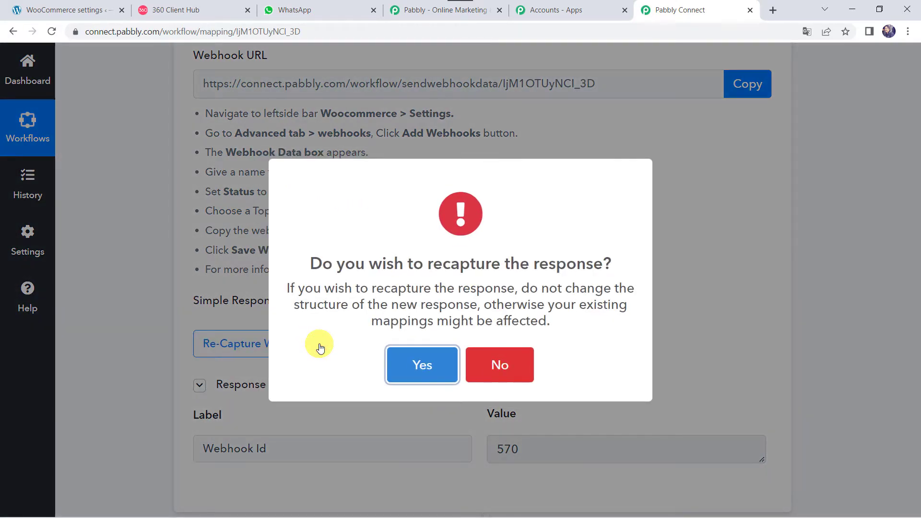
left_click(403, 368)
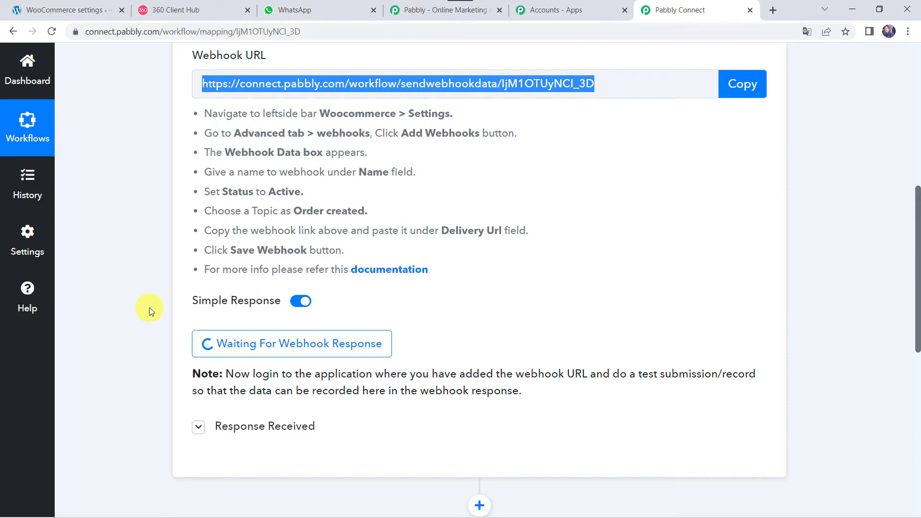
Switch back to the WordPress site, visit its store and add Core PHP Programming to the cart
left_click(79, 7)
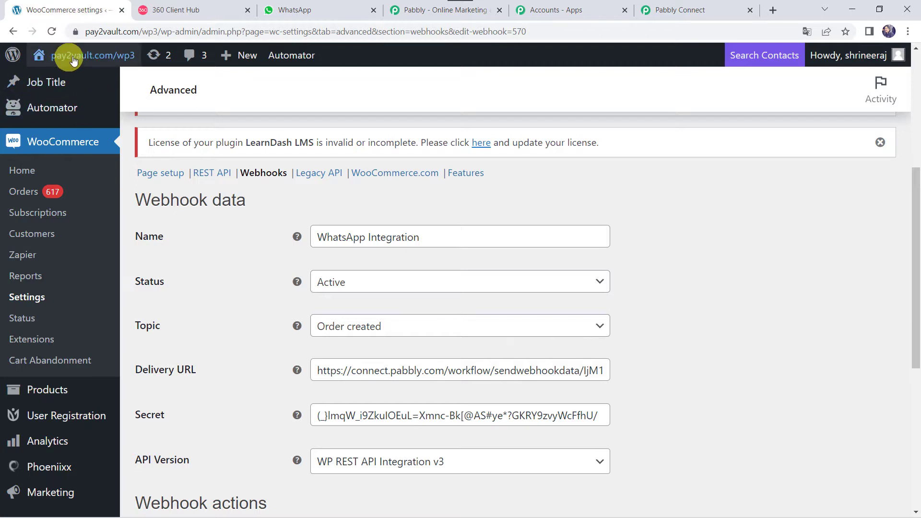
mouse_move(72, 57)
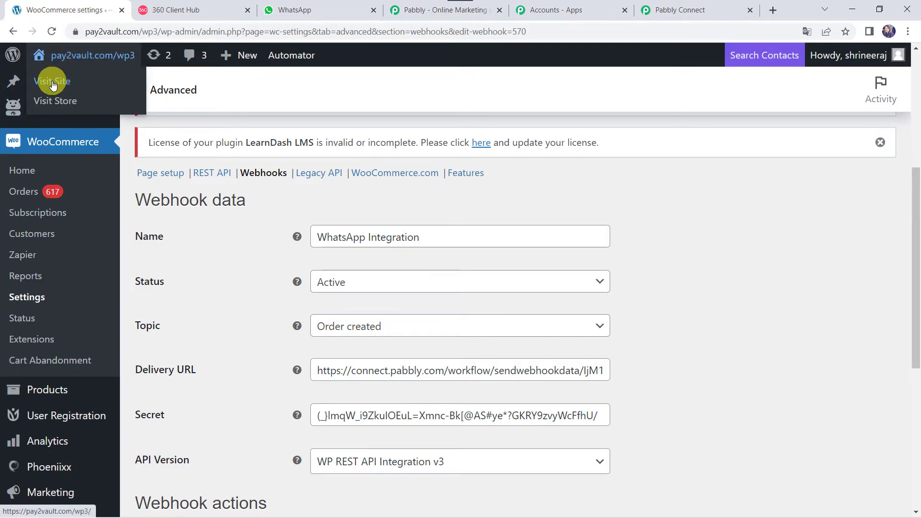
left_click(52, 104)
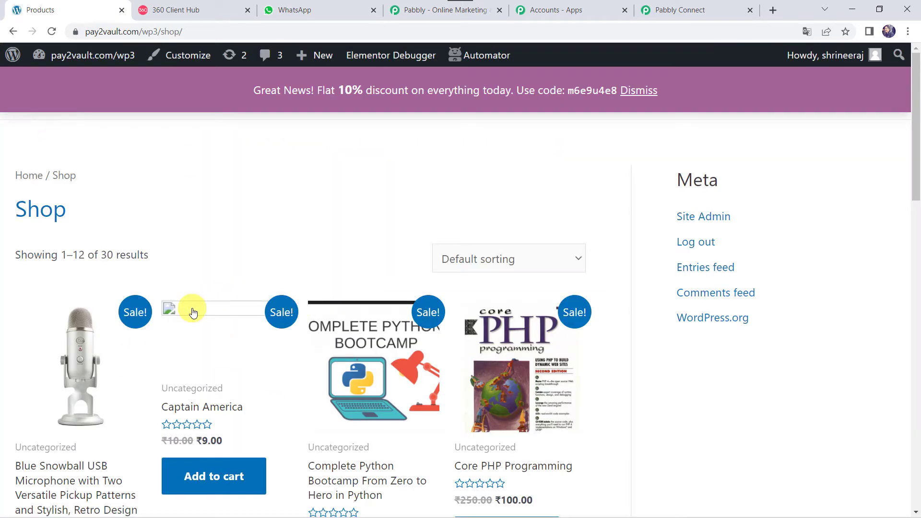
scroll(192, 311, "down", 2)
scroll(192, 312, "down", 2)
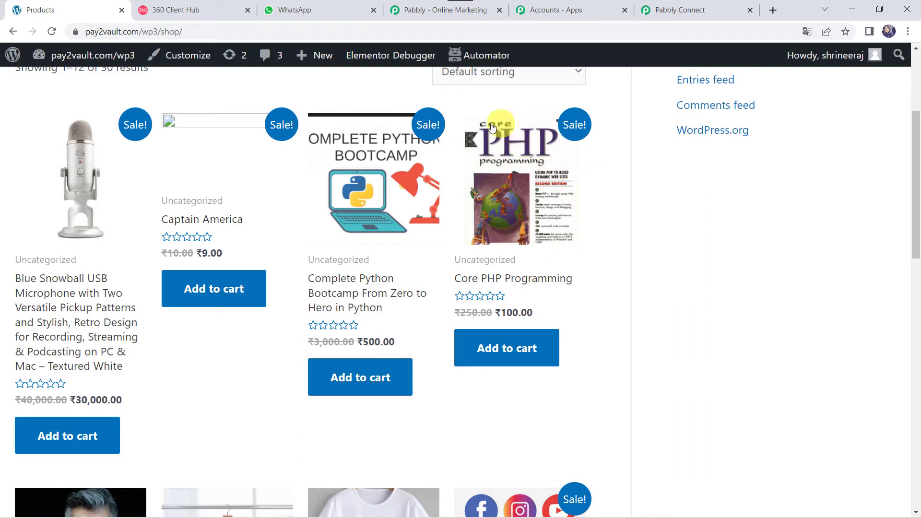
left_click(500, 353)
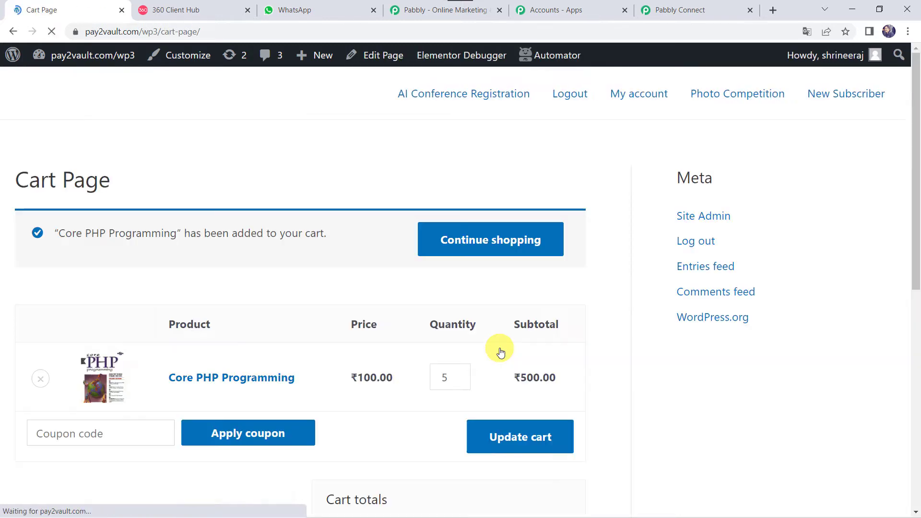
Set the quantity of Core PHP Programming to 1 and update the cart
scroll(275, 238, "down", 3)
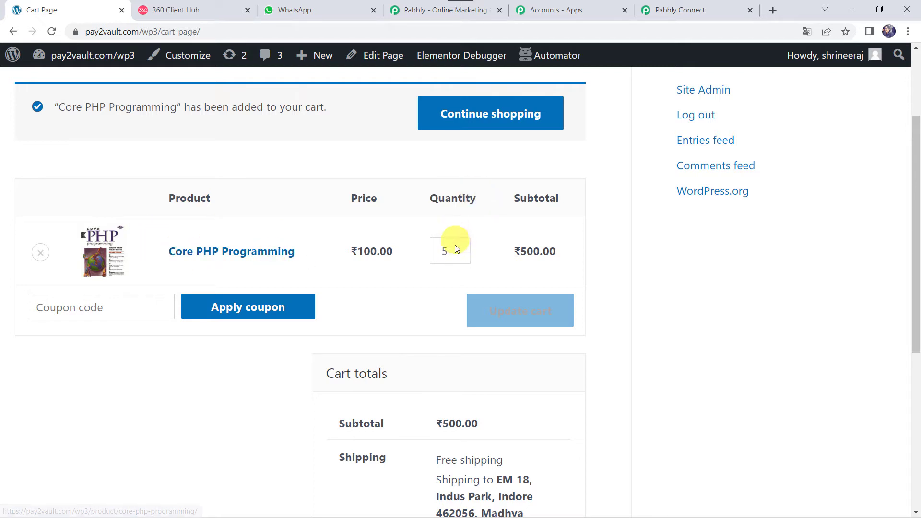
left_click(461, 255)
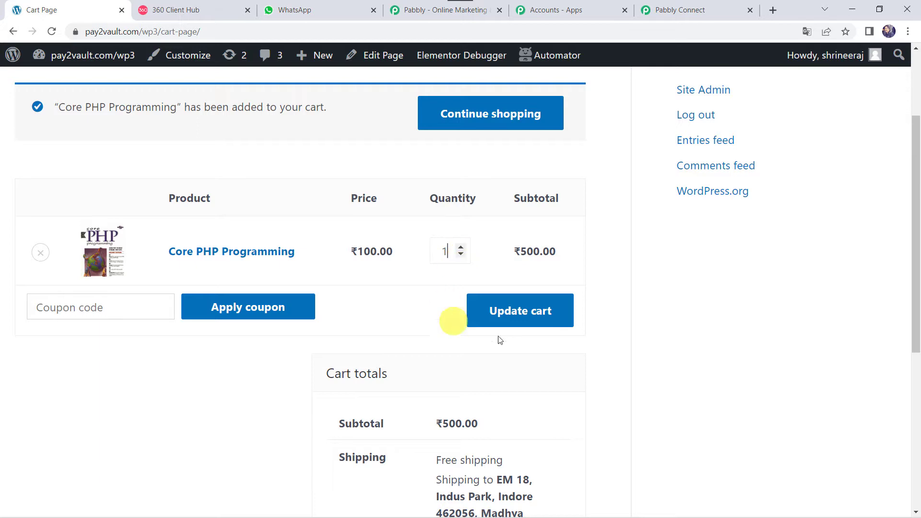
left_click(507, 316)
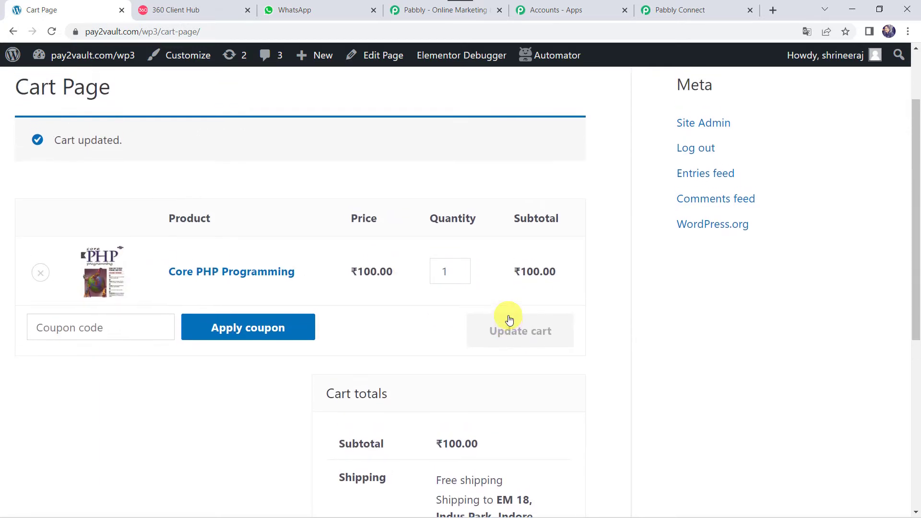
Proceed from the cart to checkout and review the billing and order details
scroll(509, 309, "down", 4)
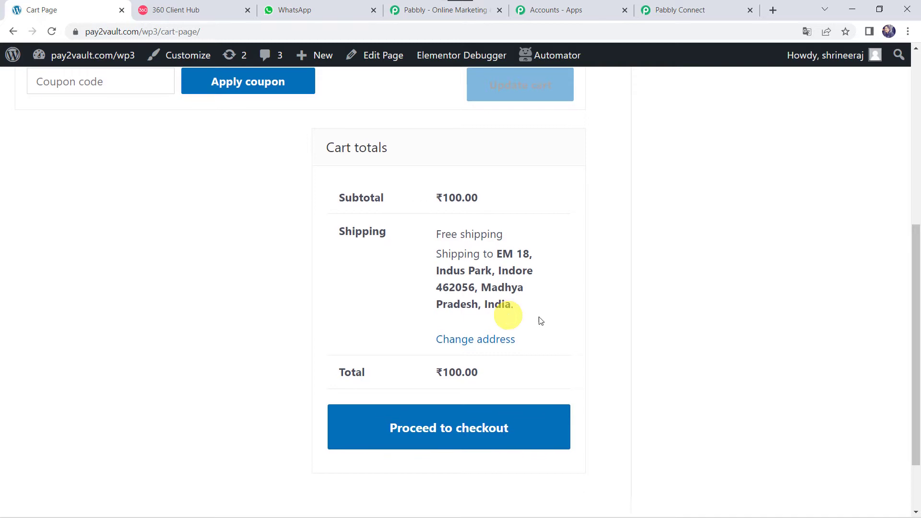
left_click(433, 433)
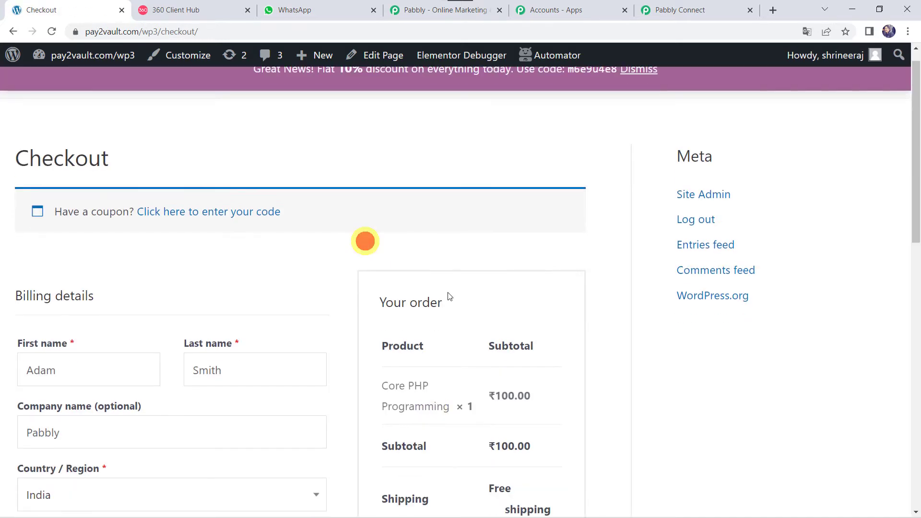
scroll(455, 336, "down", 4)
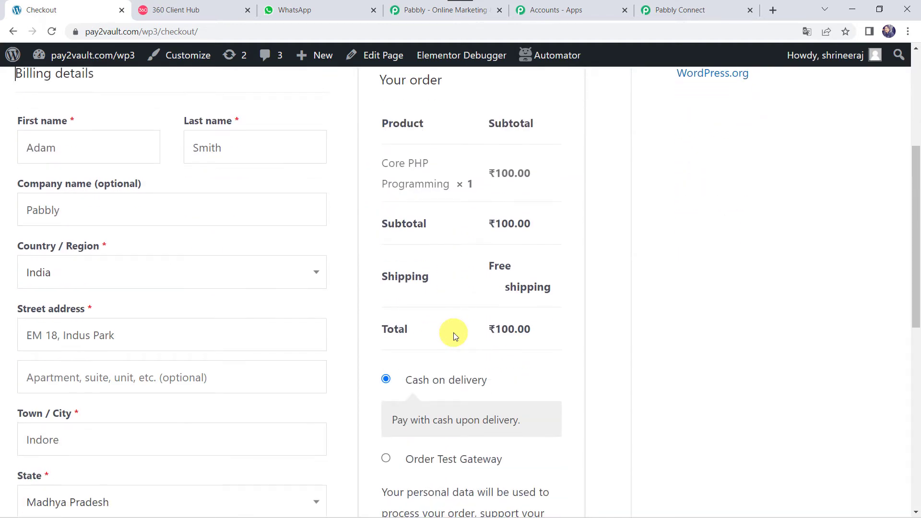
Copy the checkout page's address and open it in a new incognito window
scroll(455, 335, "up", 5)
left_click(305, 27)
key("ctrl+c")
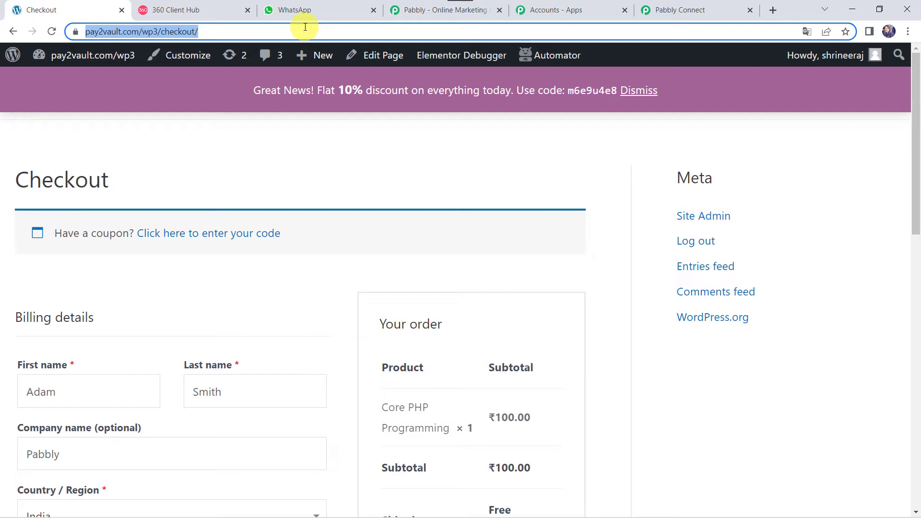
key("ctrl+shift+n")
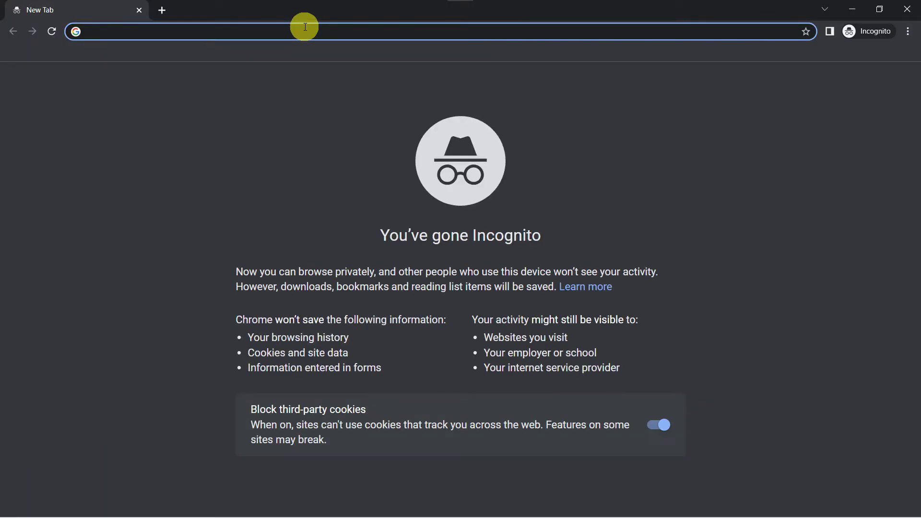
key("ctrl+v")
key("Return")
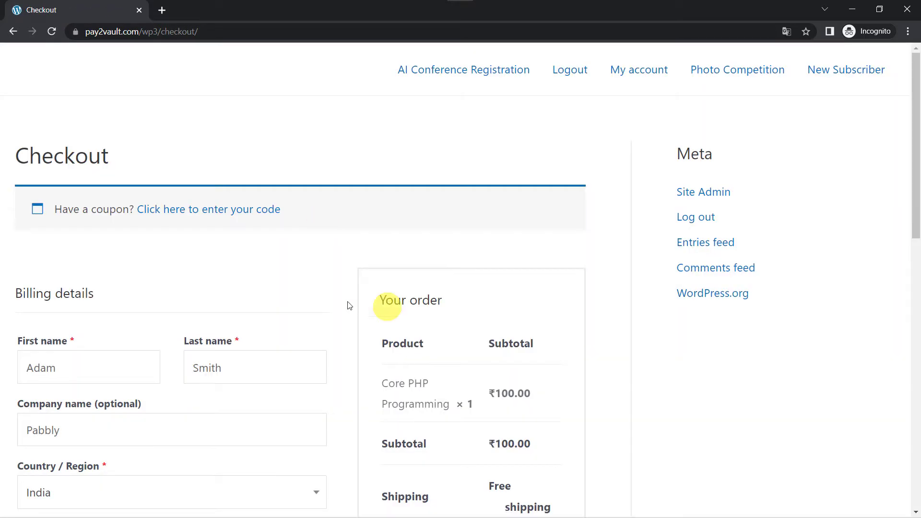
Select Madhya Pradesh as the state in the checkout's billing details
scroll(289, 293, "down", 3)
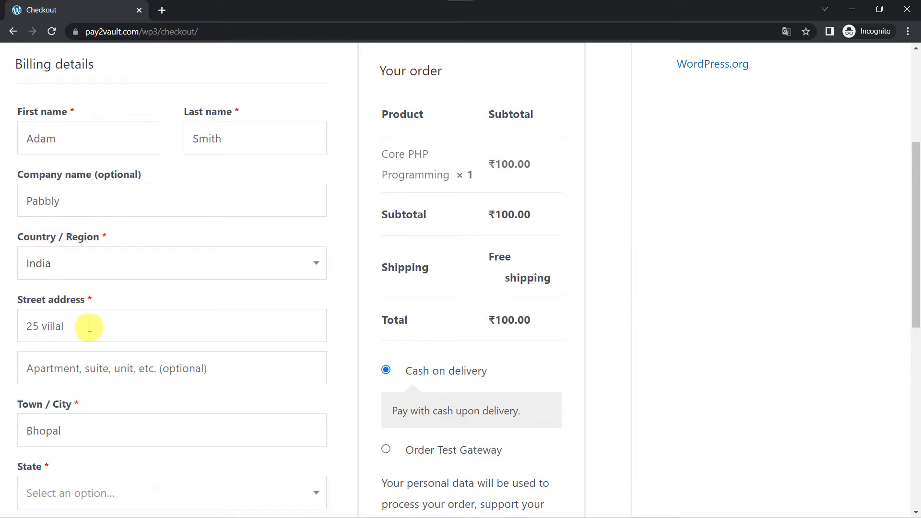
scroll(90, 326, "down", 3)
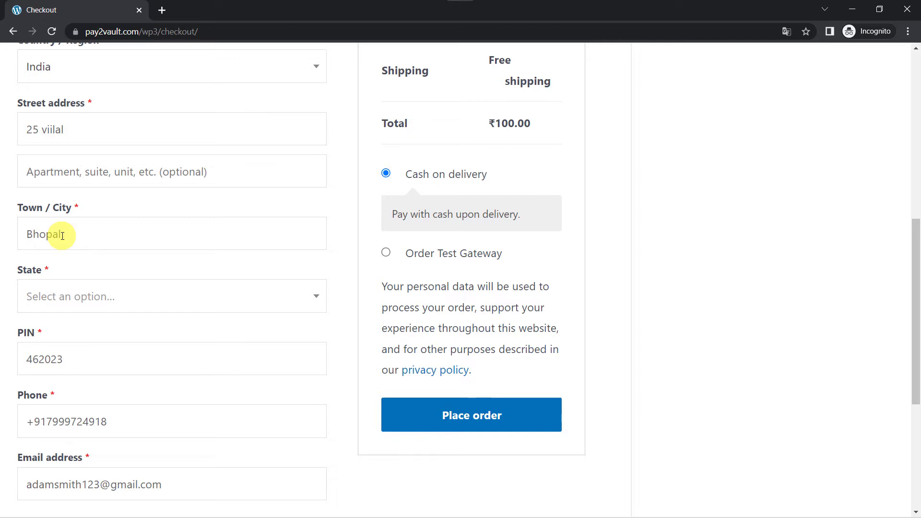
left_click(74, 294)
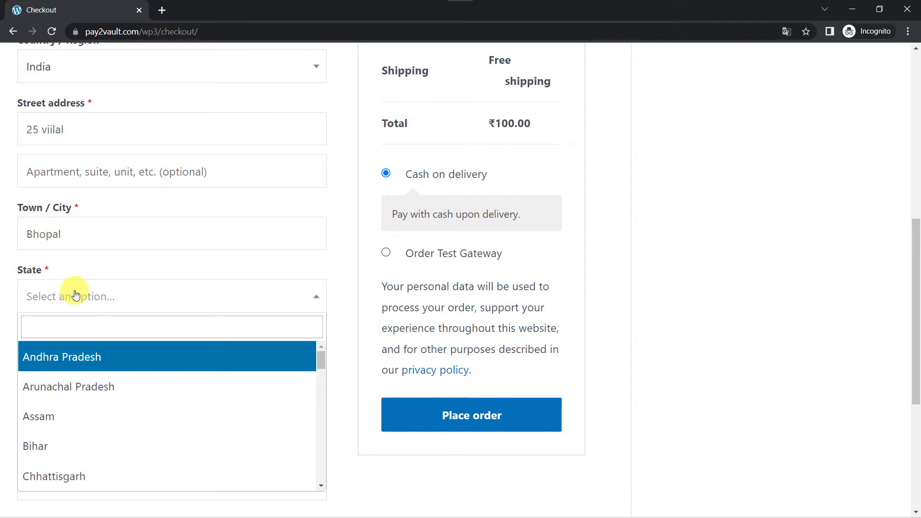
left_click(53, 329)
type("mad")
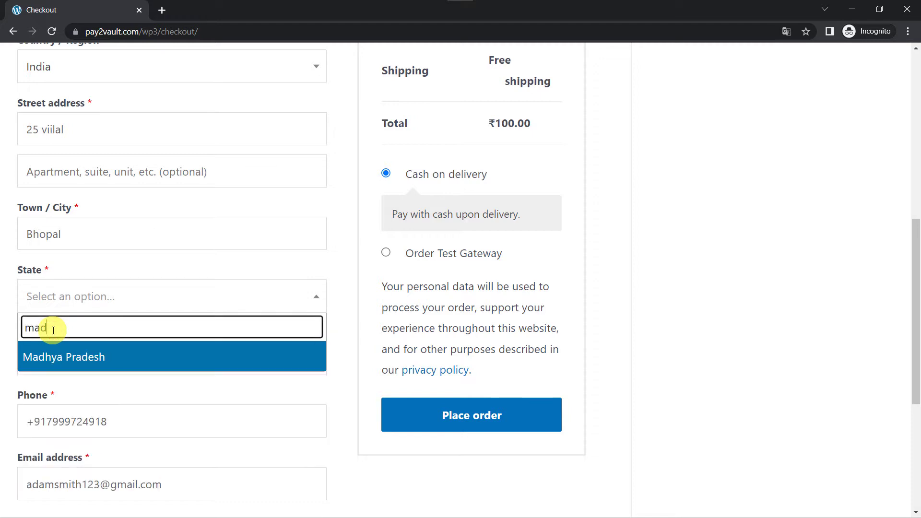
left_click(45, 355)
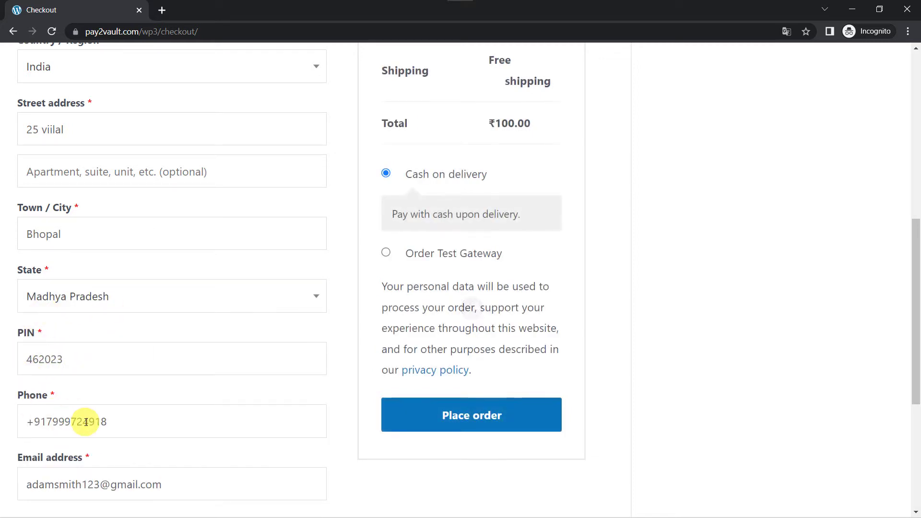
Review the remaining billing details and place the test order with cash on delivery
scroll(82, 421, "down", 2)
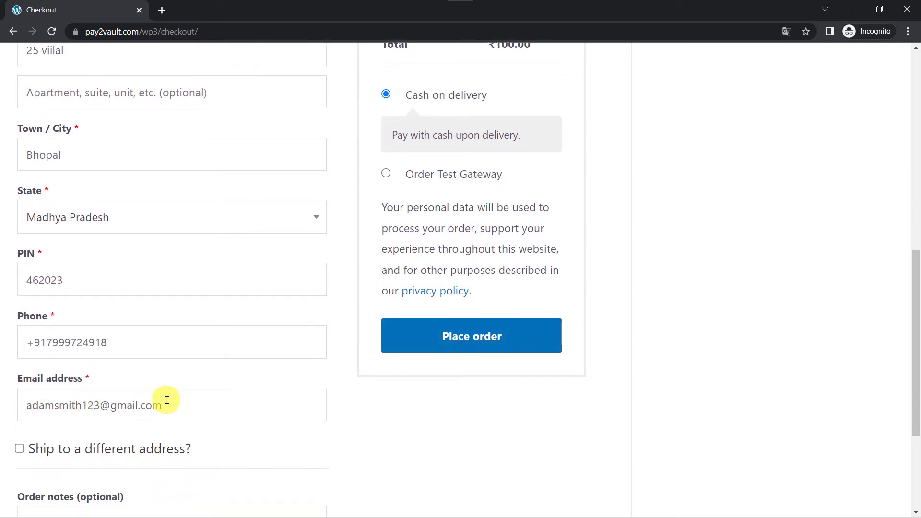
scroll(274, 265, "up", 3)
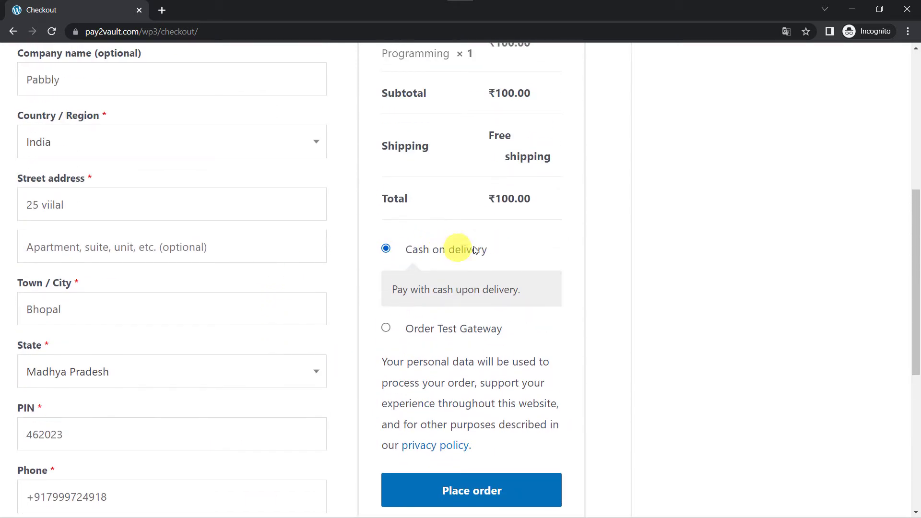
left_click(456, 487)
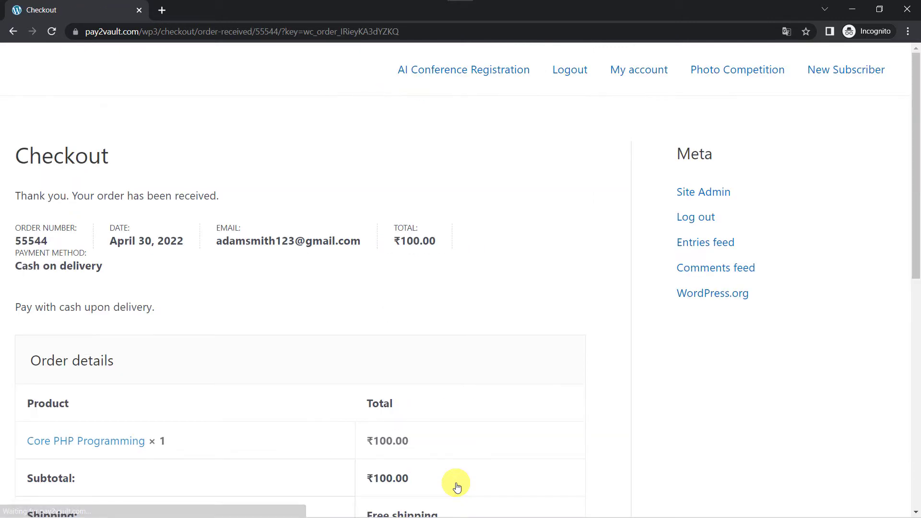
Review the order confirmation, then switch to Pabbly Connect and examine the order data in the captured webhook response
scroll(360, 325, "down", 10)
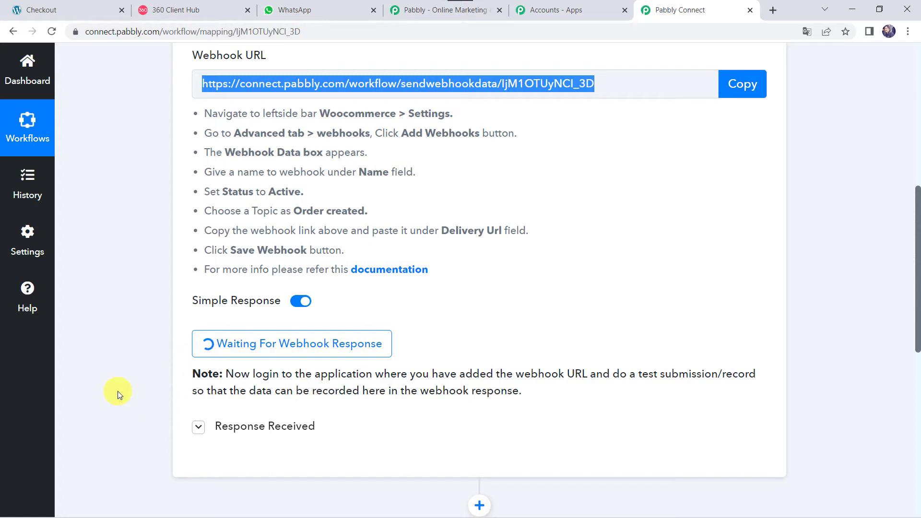
scroll(125, 382, "down", 6)
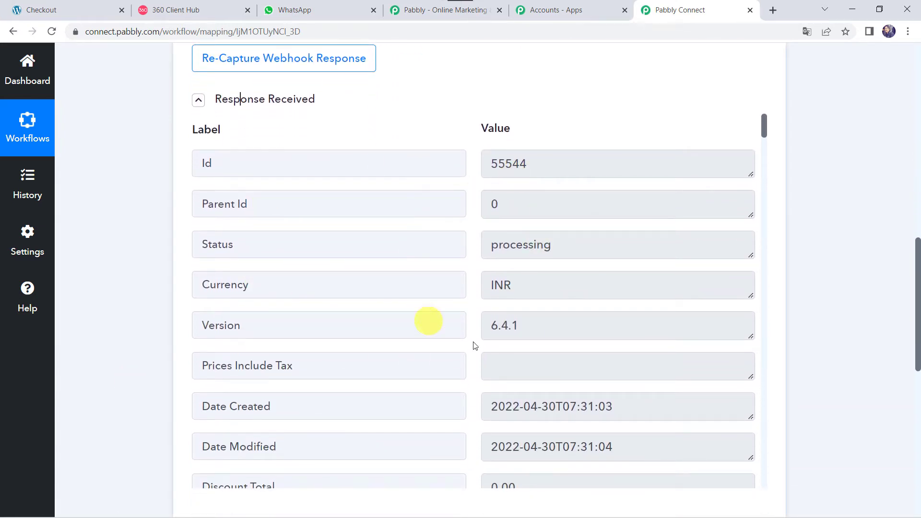
Examine the captured order's billing, payment and metadata fields in the WooCommerce webhook response
scroll(425, 243, "down", 4)
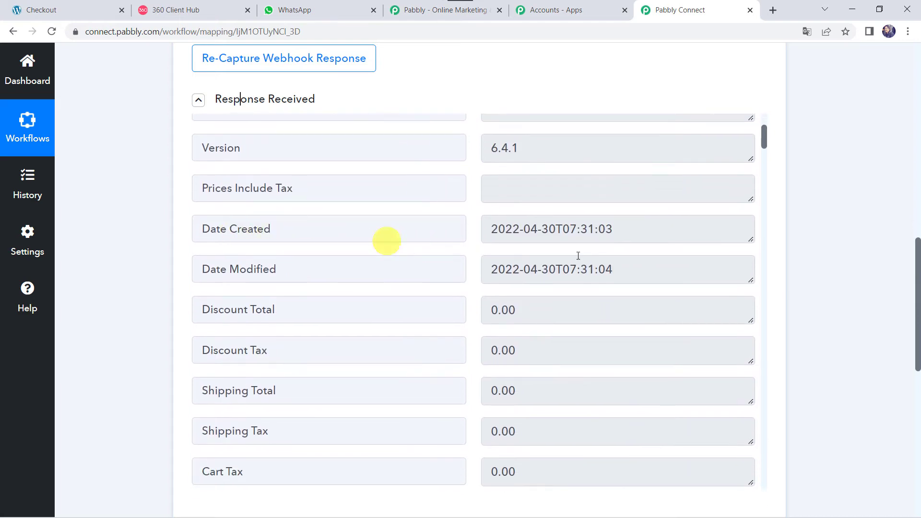
scroll(375, 273, "down", 10)
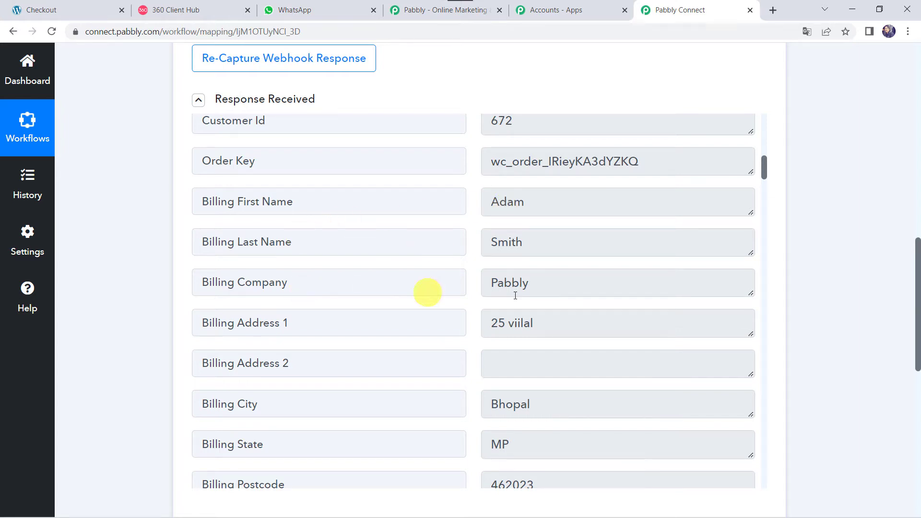
scroll(554, 326, "down", 4)
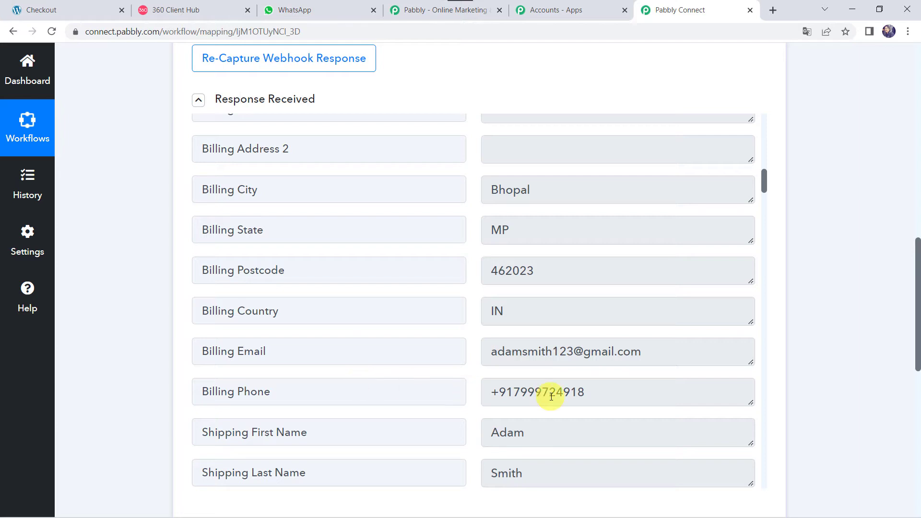
scroll(551, 396, "down", 13)
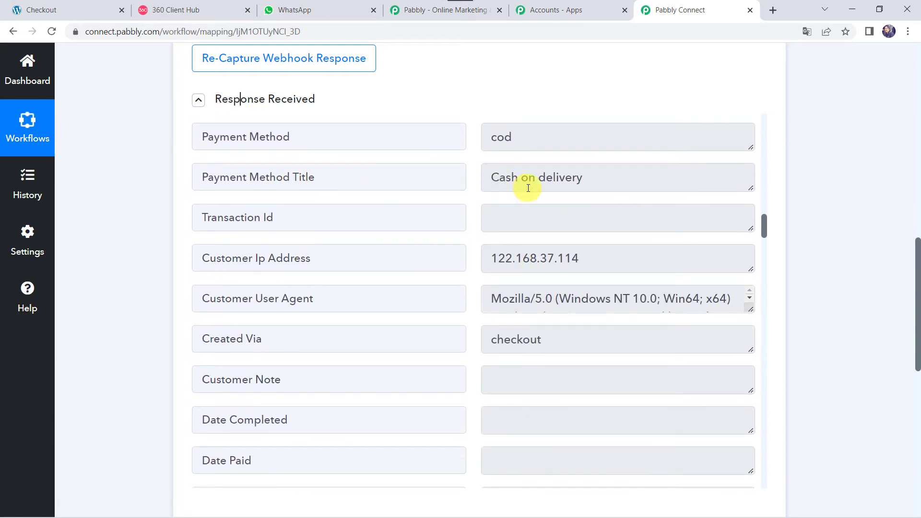
scroll(409, 326, "down", 9)
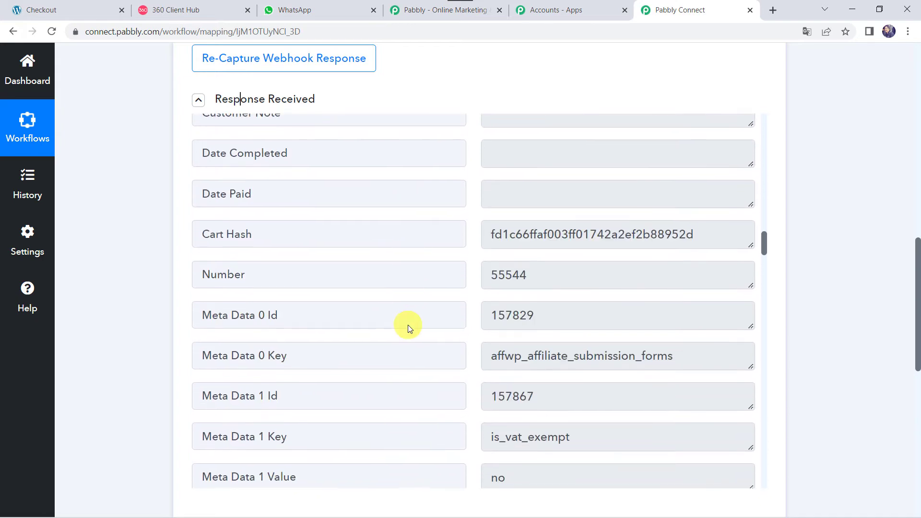
scroll(408, 326, "down", 12)
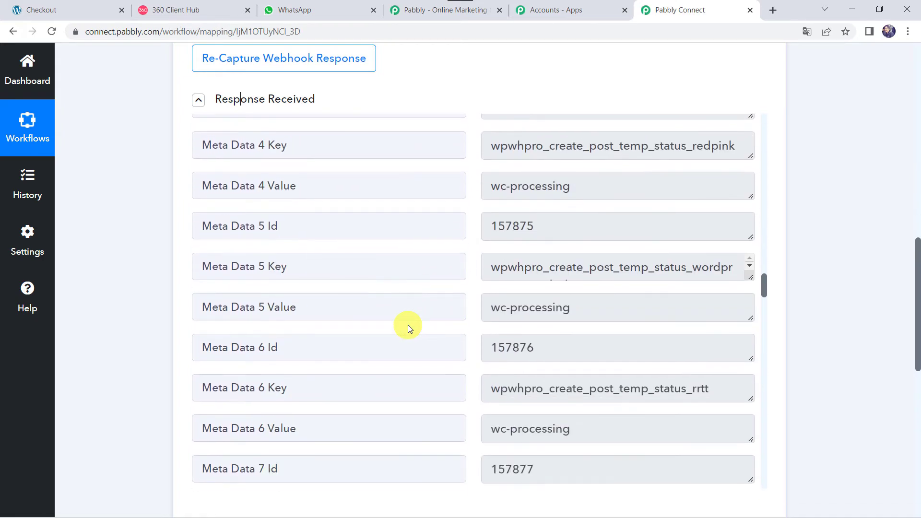
scroll(407, 325, "down", 20)
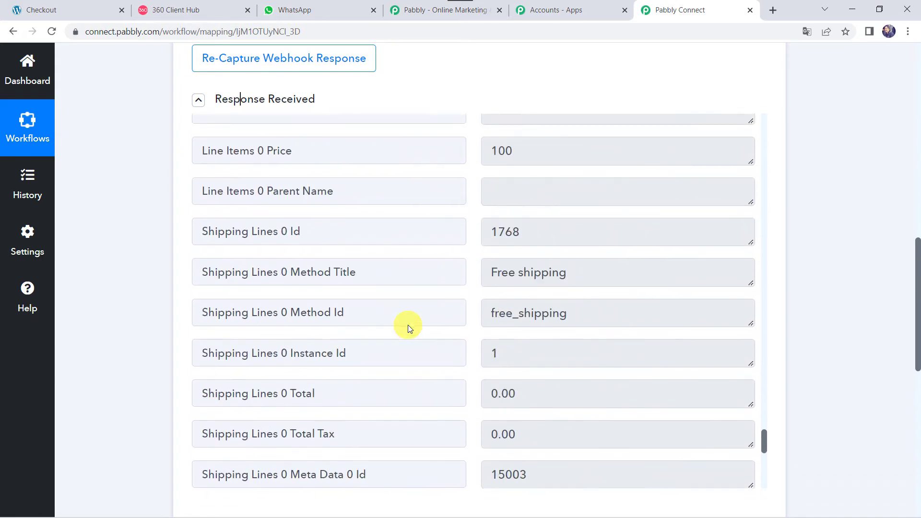
Examine the ordered product's line item fields in the webhook response, including its name, quantity and total
scroll(408, 324, "up", 15)
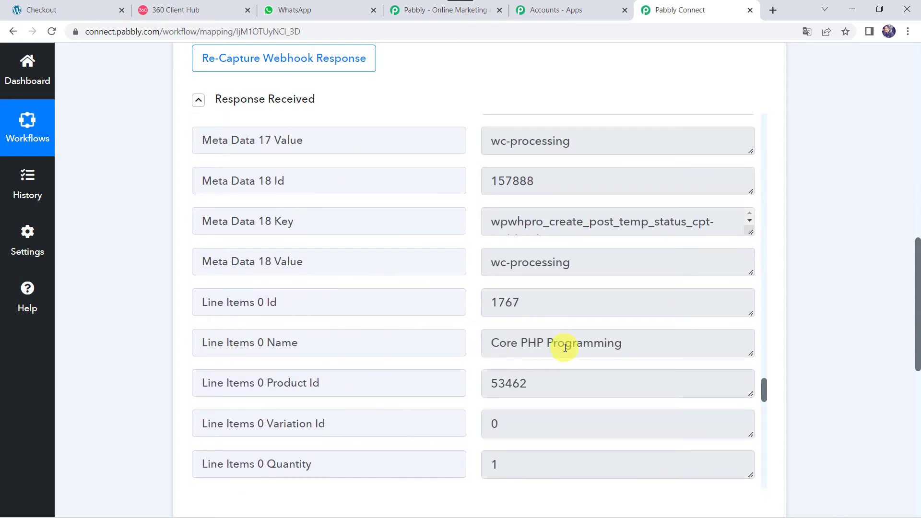
scroll(379, 354, "down", 1)
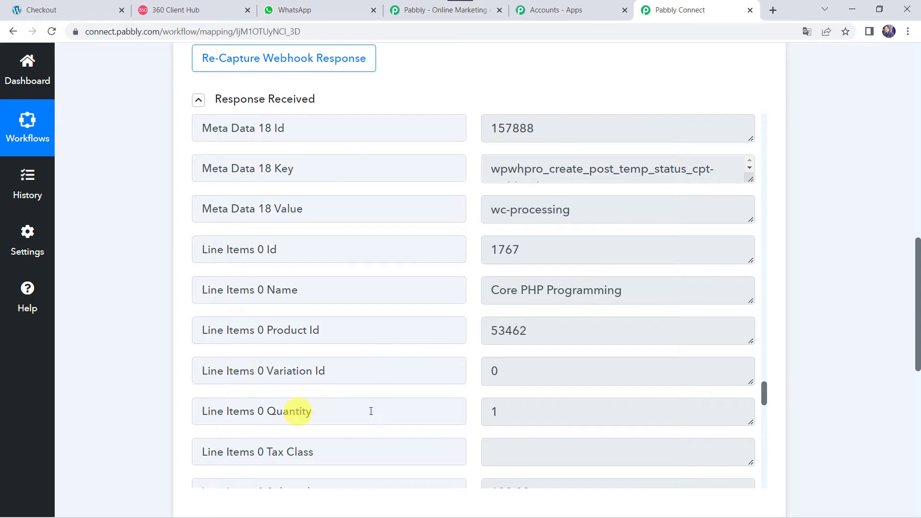
scroll(320, 367, "down", 9)
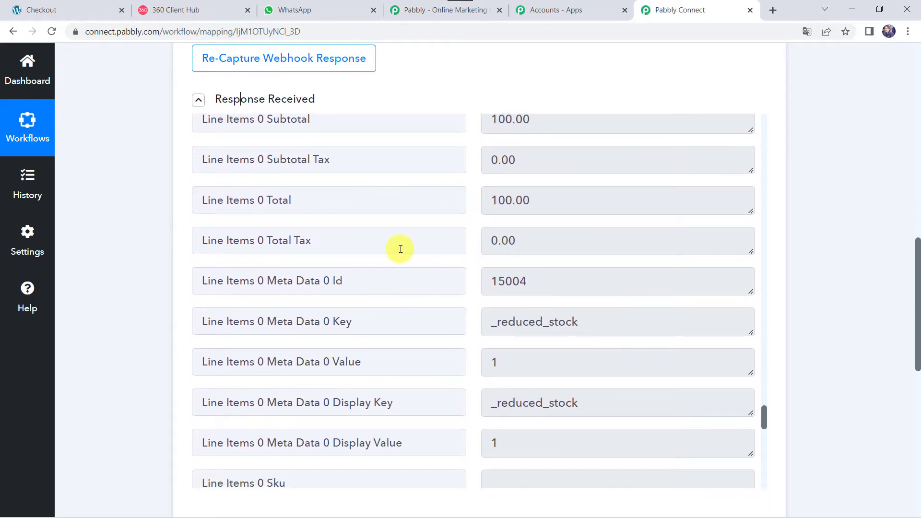
scroll(401, 249, "down", 6)
scroll(400, 249, "up", 1)
scroll(401, 249, "up", 20)
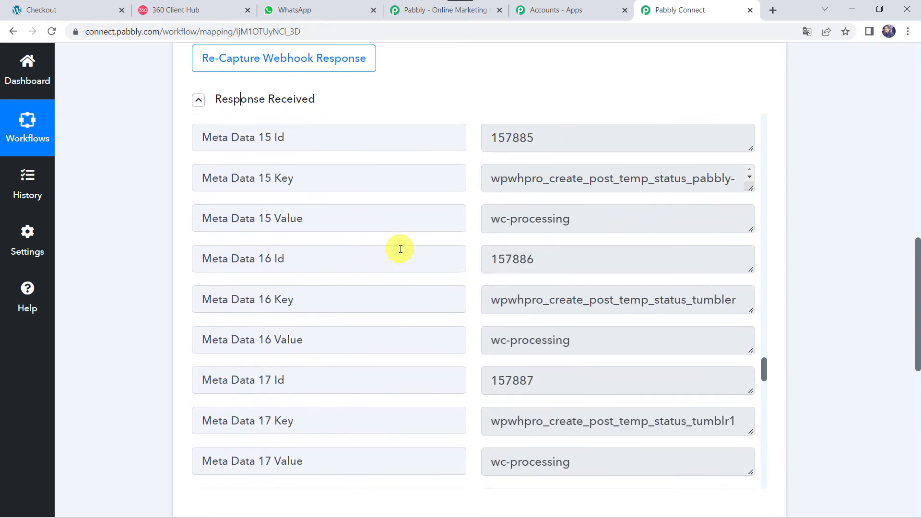
scroll(517, 330, "down", 7)
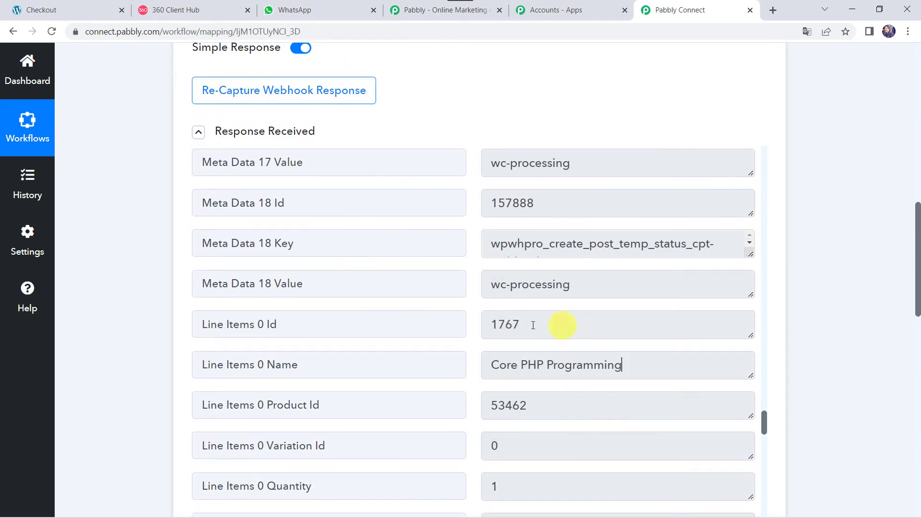
left_click(532, 325)
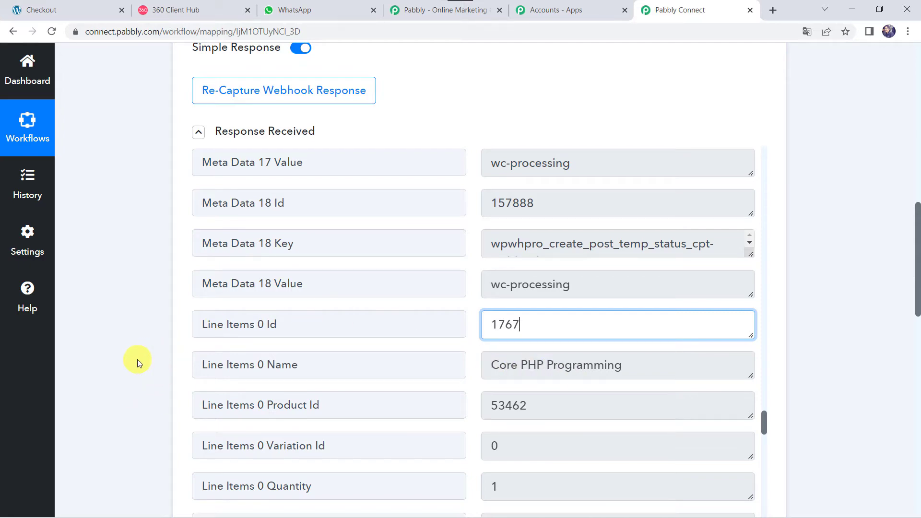
Set the workflow's second step to Filter by Pabbly and choose Line Items 0 Name as the label of its condition
scroll(137, 359, "down", 10)
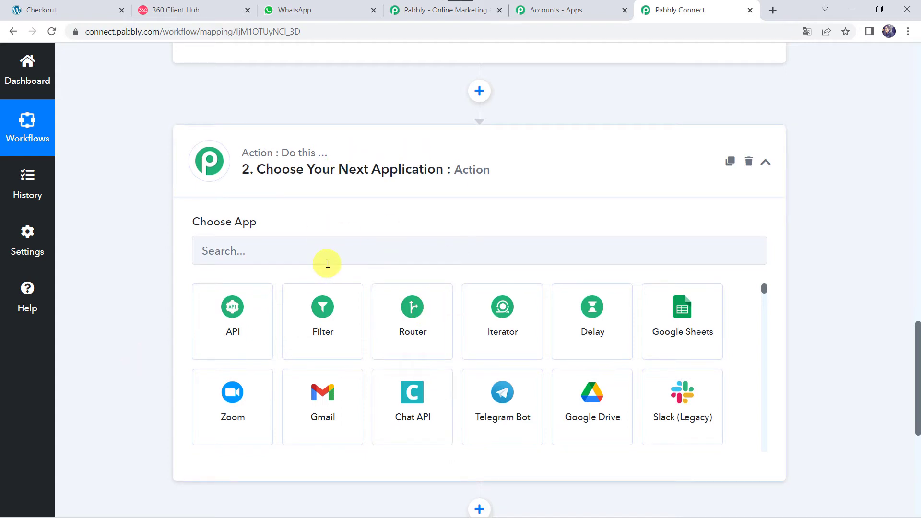
left_click(232, 249)
left_click(316, 330)
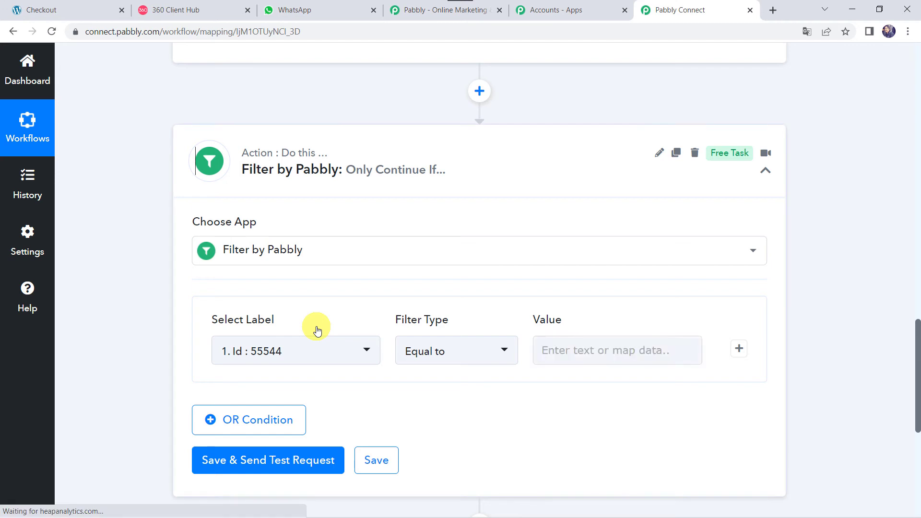
left_click(269, 359)
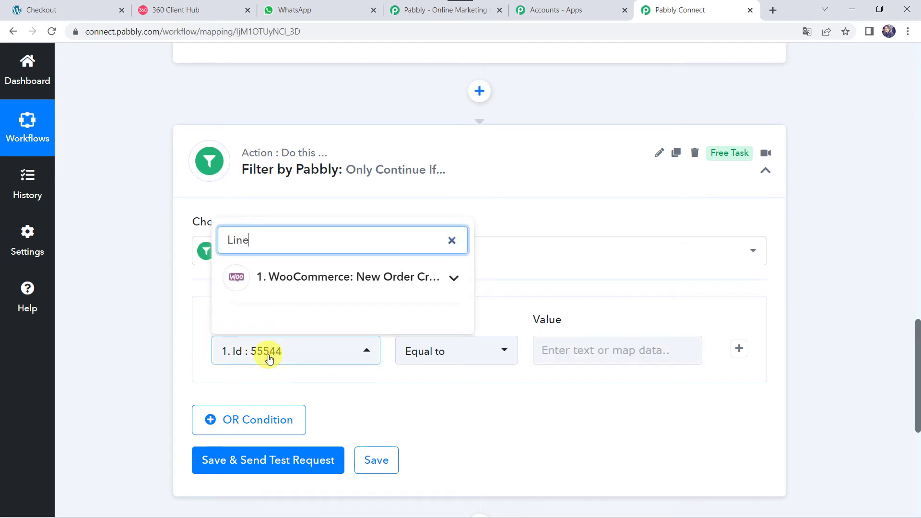
left_click(305, 284)
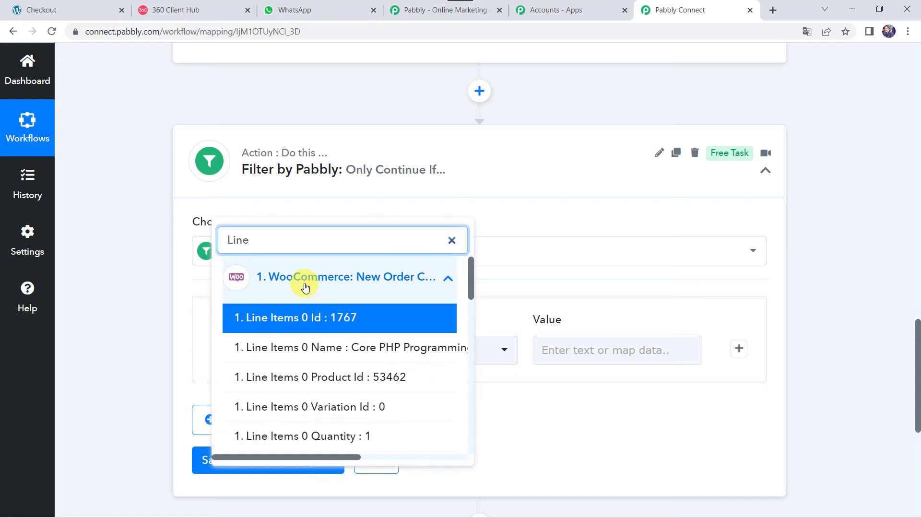
left_click(331, 352)
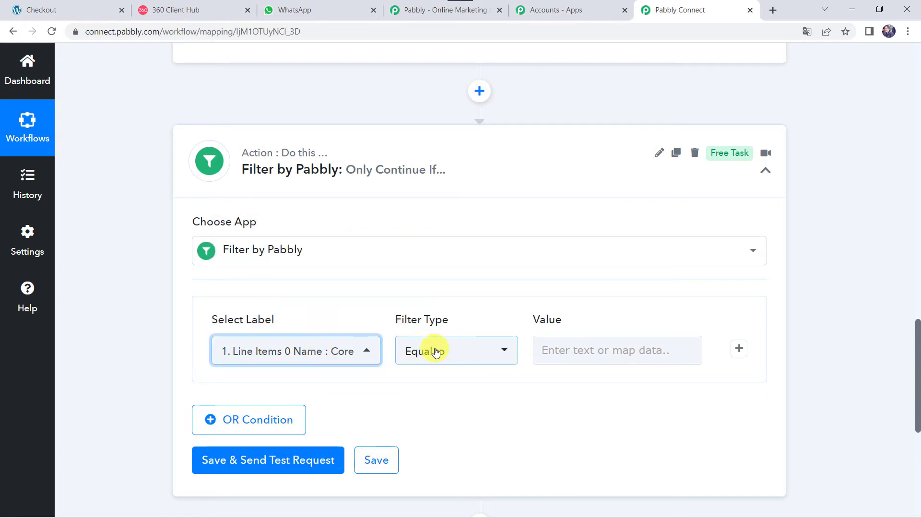
Copy the product name Core PHP Programming from the webhook response into the filter condition's value
scroll(436, 353, "up", 7)
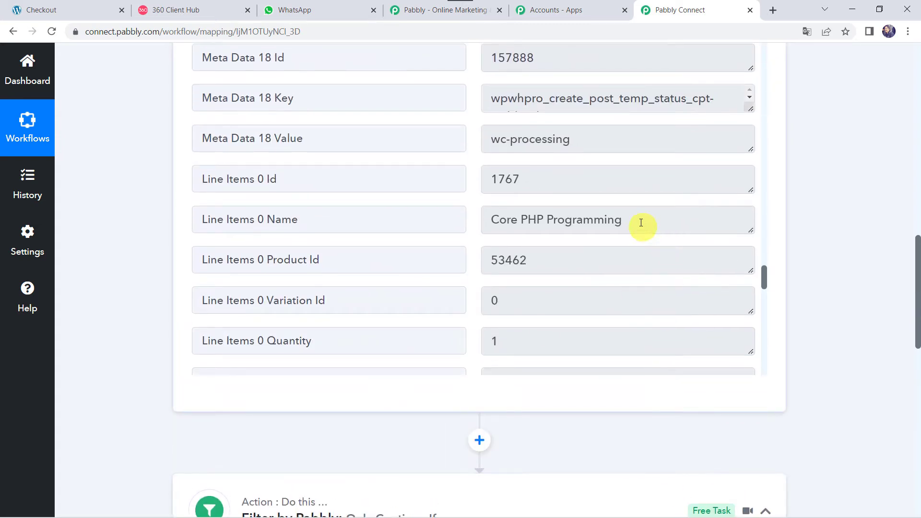
left_click_drag(640, 223, 408, 227)
key("ctrl+c")
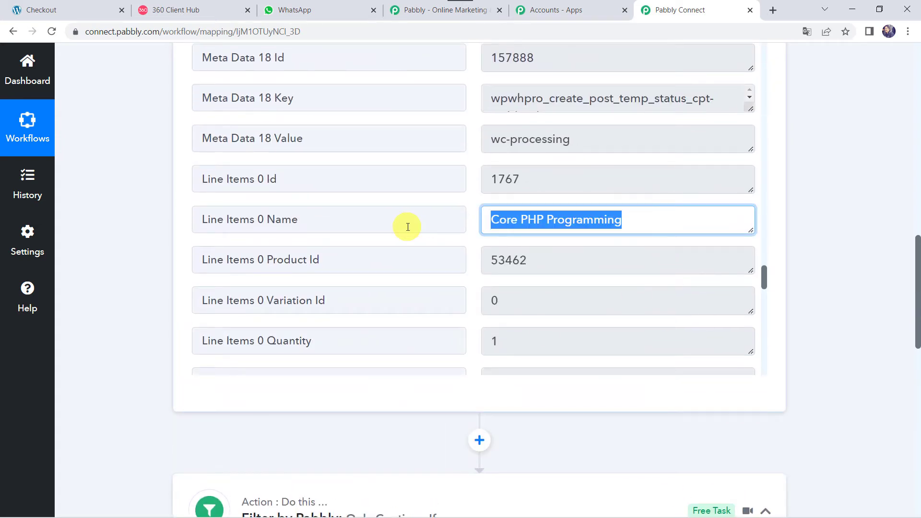
scroll(408, 227, "down", 5)
scroll(122, 353, "down", 7)
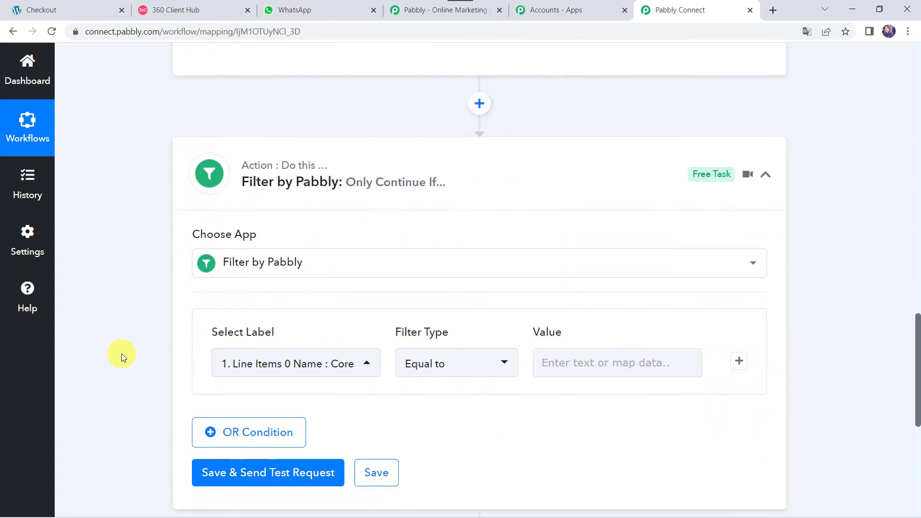
left_click(580, 357)
key("ctrl+v")
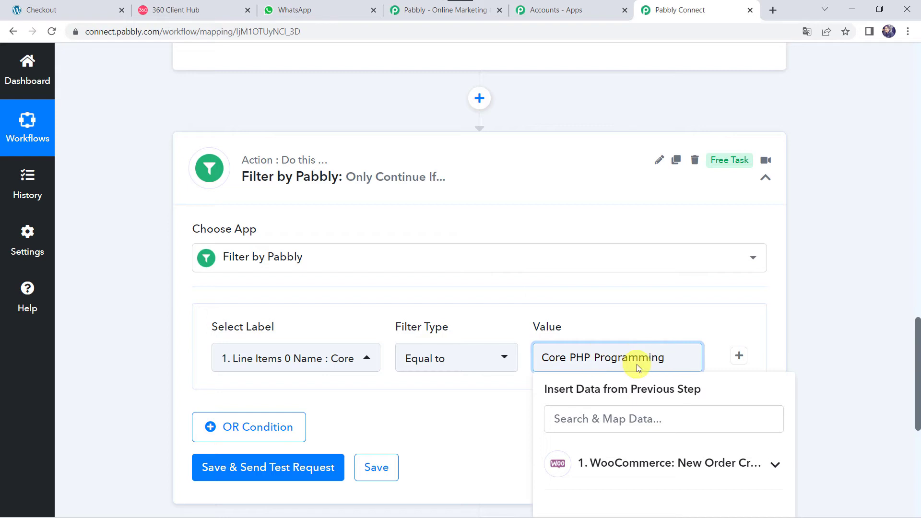
Save the filter, send its test request and check the response against the condition
left_click(264, 468)
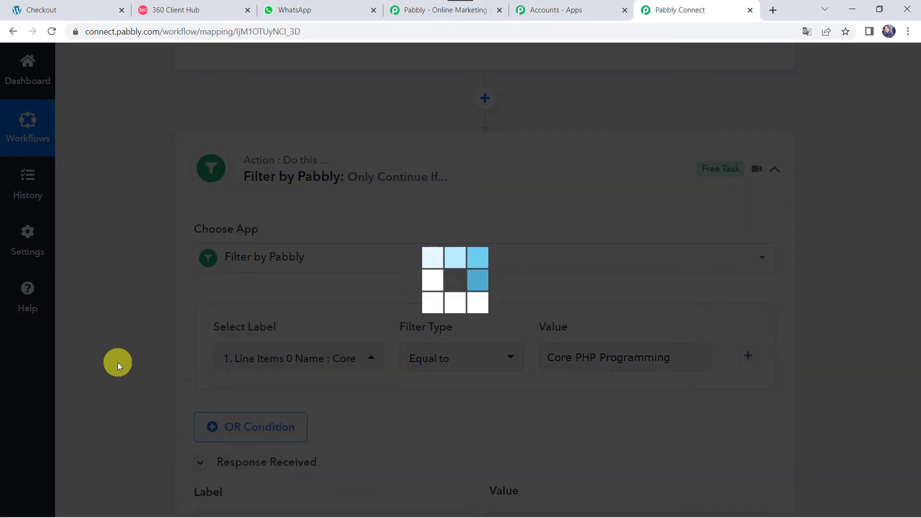
scroll(117, 362, "down", 5)
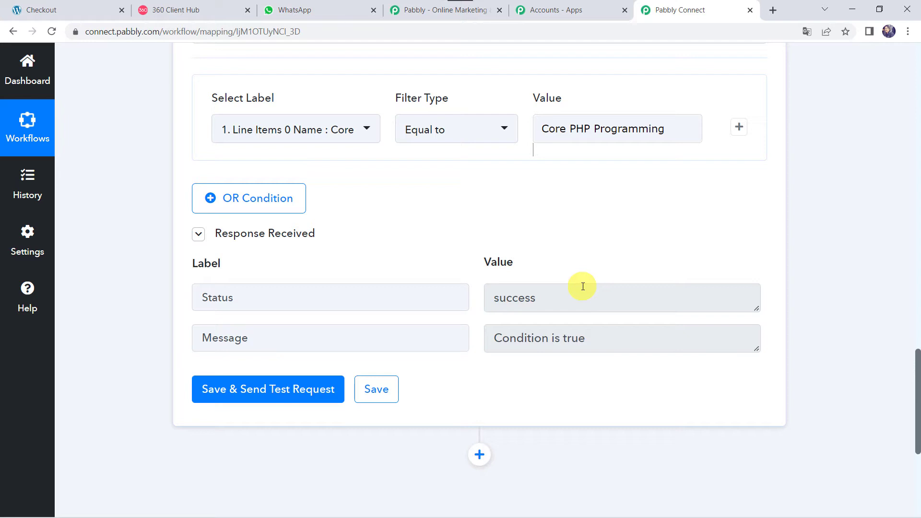
left_click(596, 131)
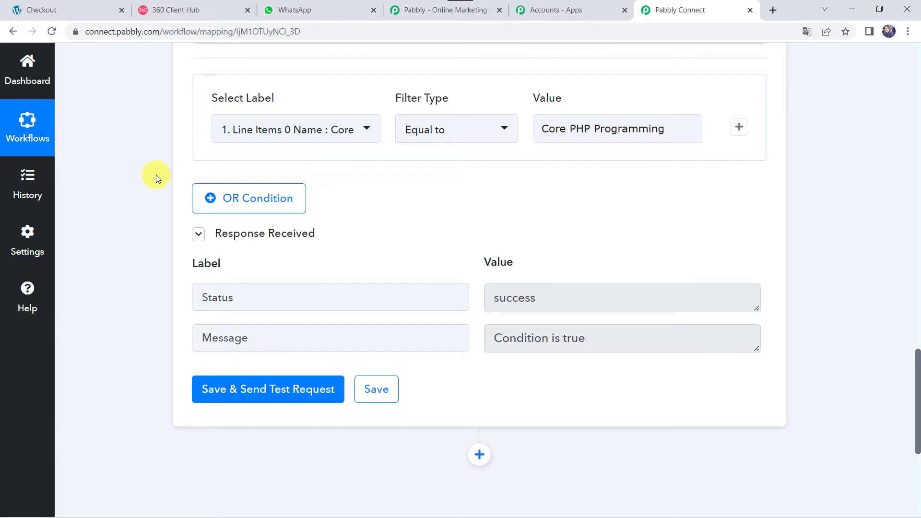
Add a Date/Time Formatter action after the filter with the Modify Current Date event and connect it
scroll(157, 174, "down", 5)
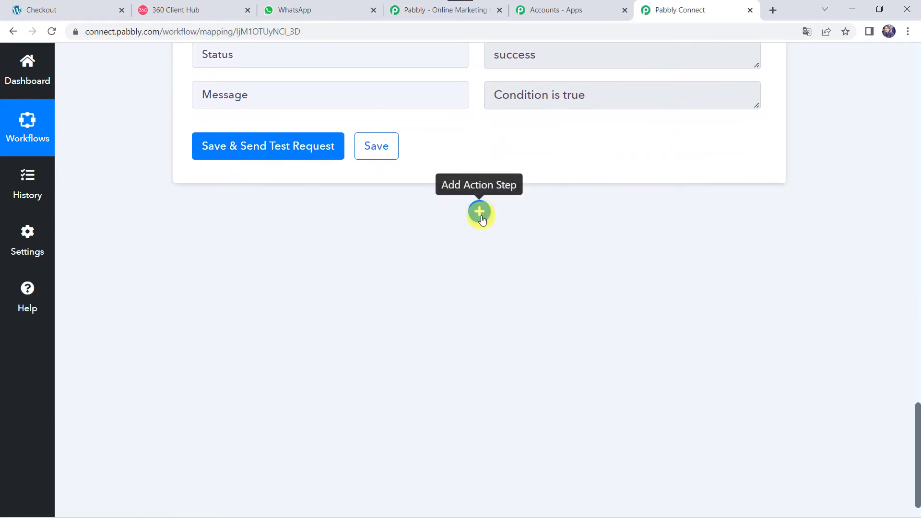
left_click(481, 216)
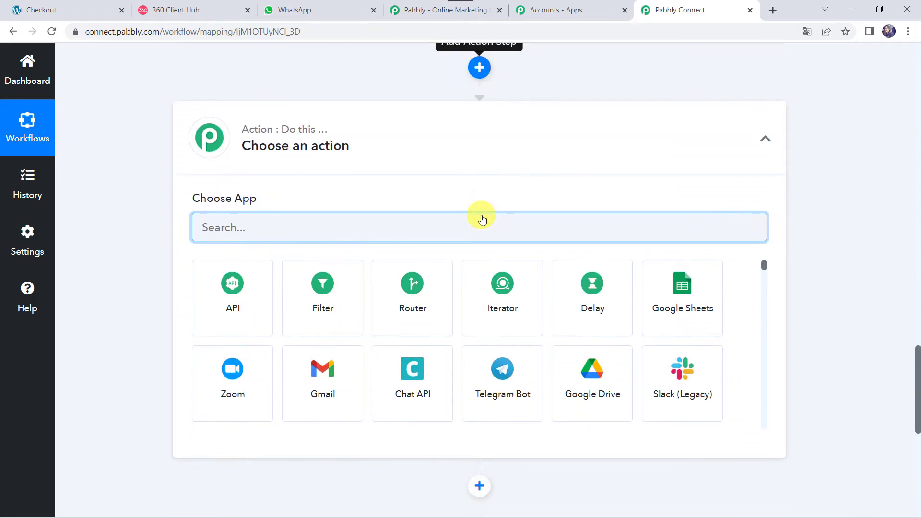
type("date")
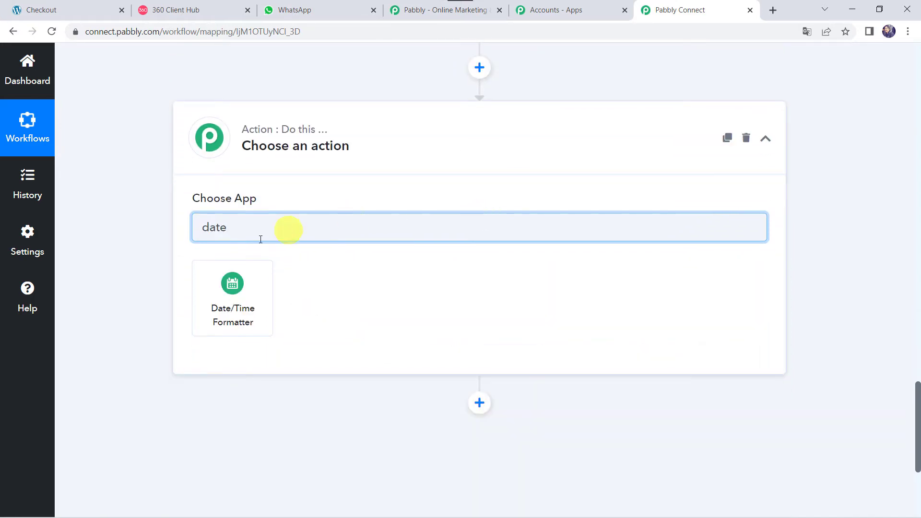
left_click(234, 315)
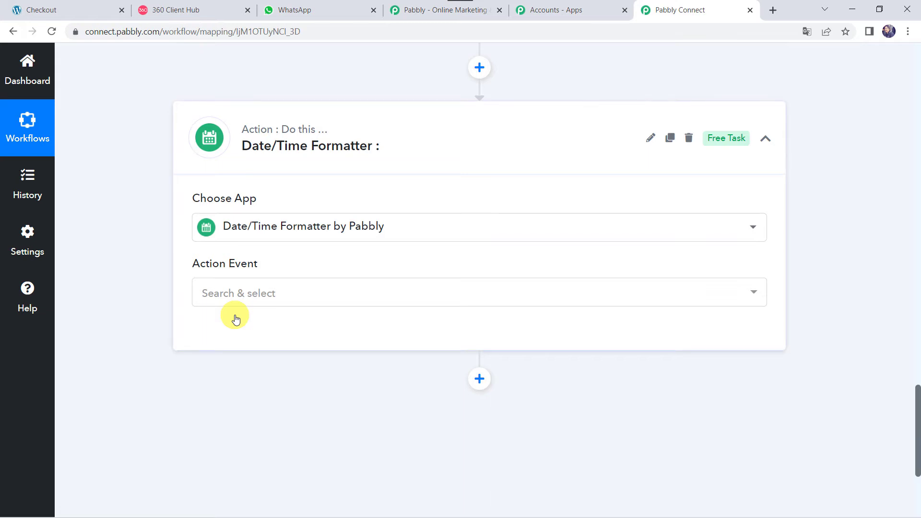
left_click(219, 297)
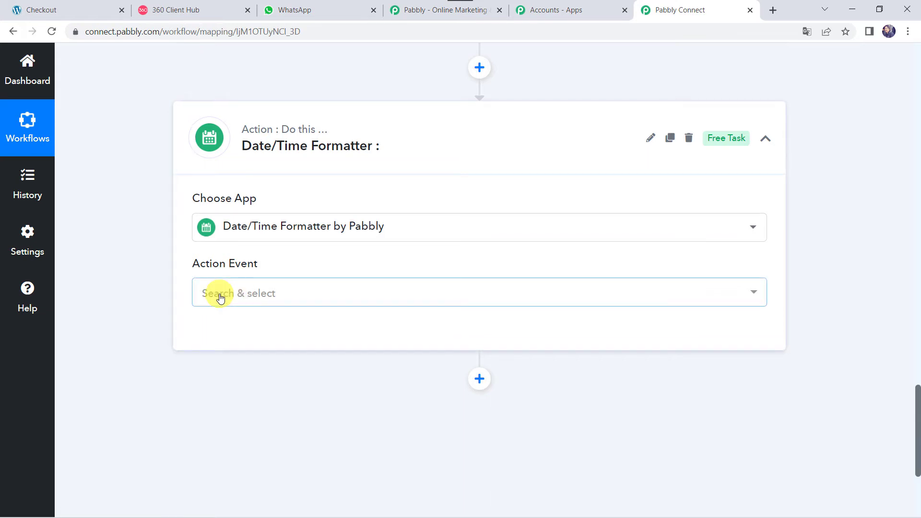
type("Mod")
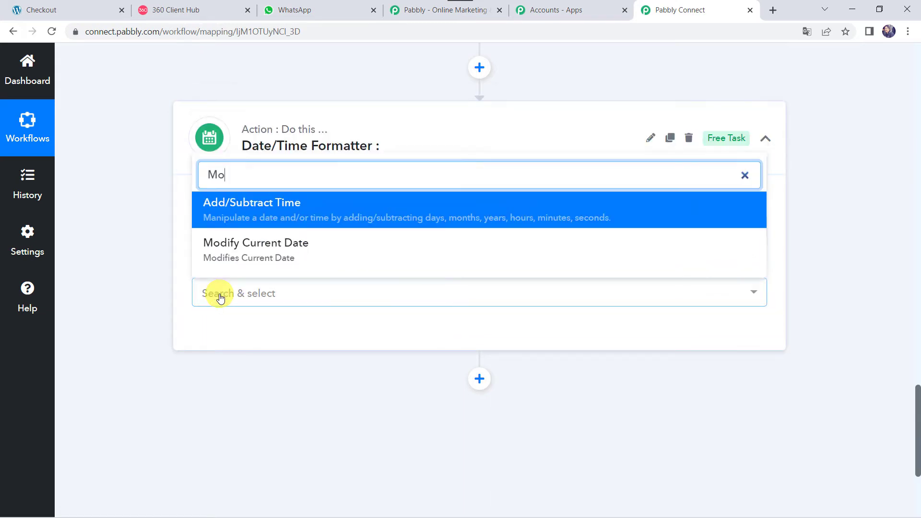
left_click(252, 257)
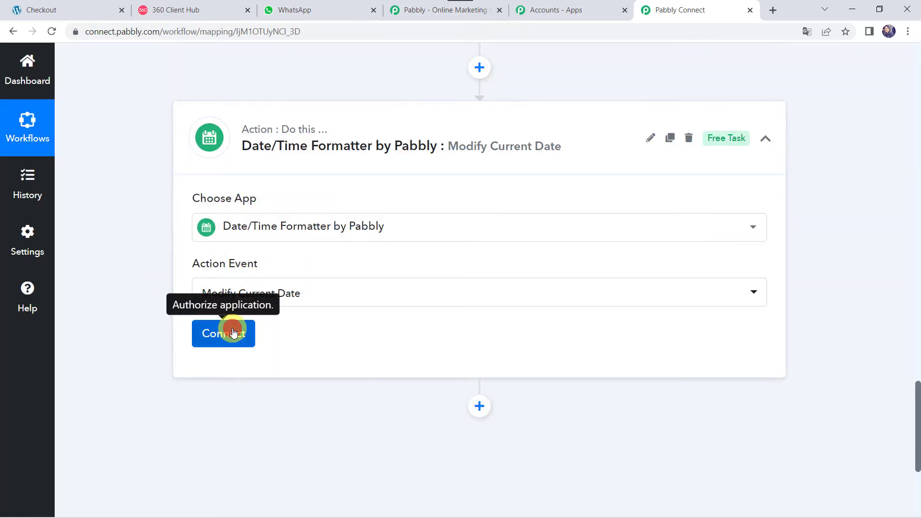
left_click(232, 333)
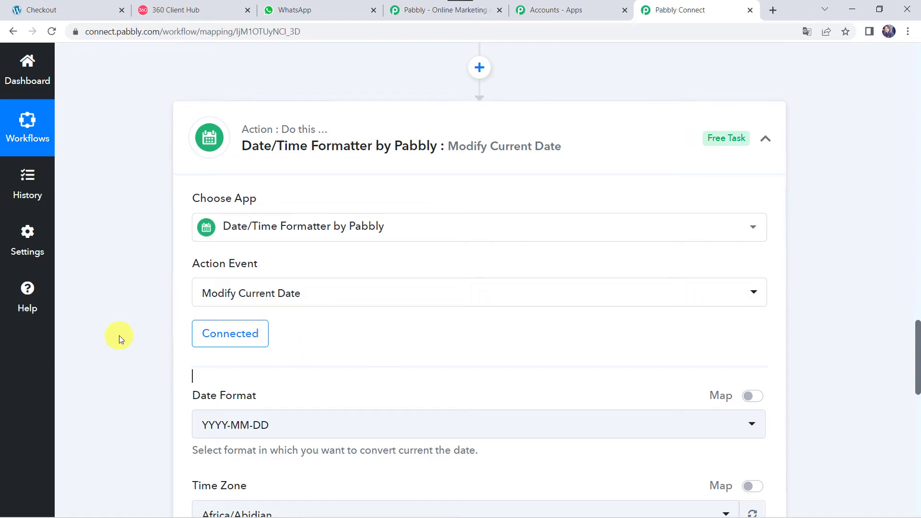
Set the Date/Time Formatter's date format to DD-MM-YYYY and its time zone to Asia/Kolkata
scroll(118, 335, "down", 3)
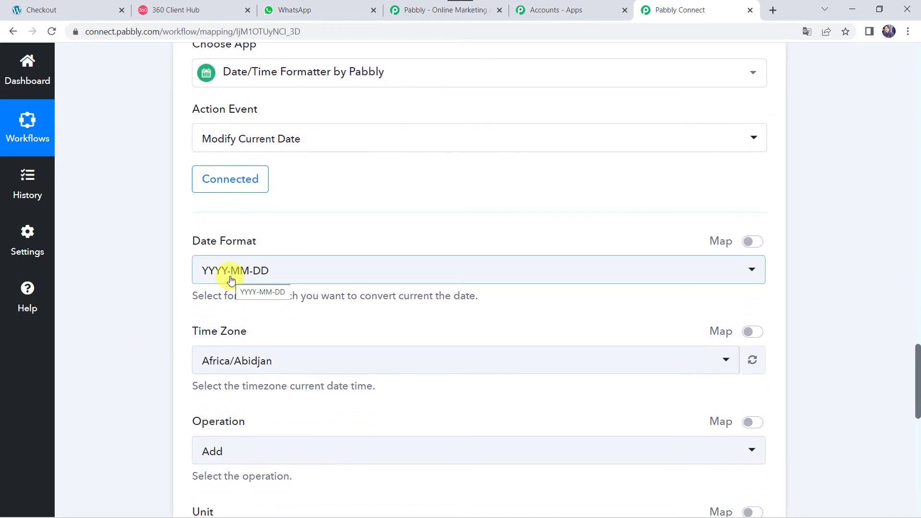
left_click(231, 279)
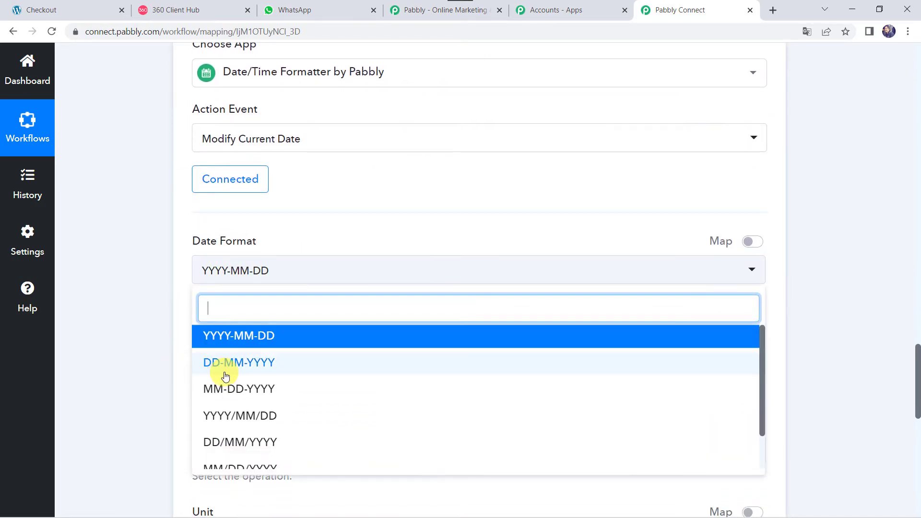
left_click(226, 375)
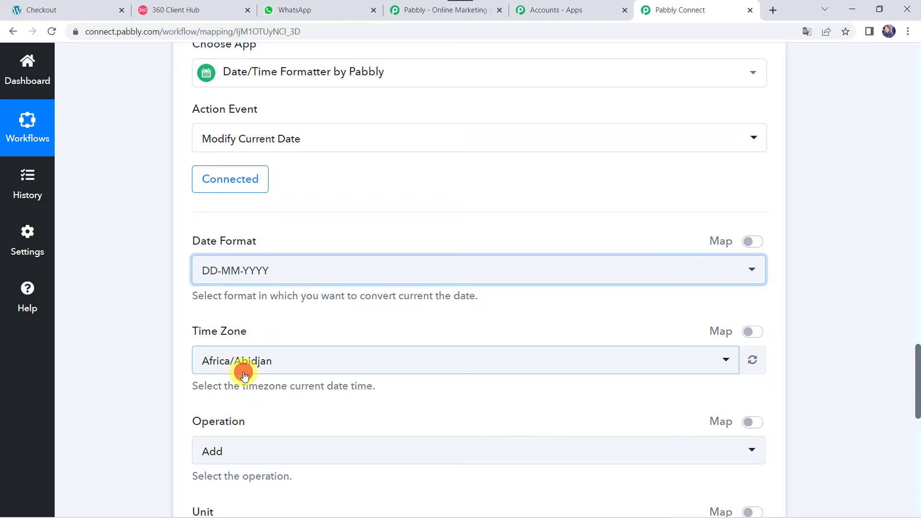
scroll(159, 313, "down", 2)
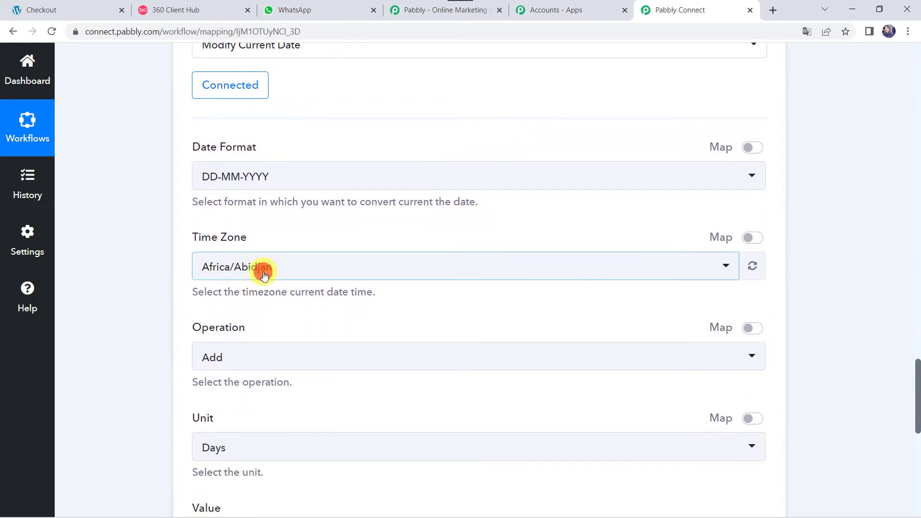
left_click(263, 272)
type("A")
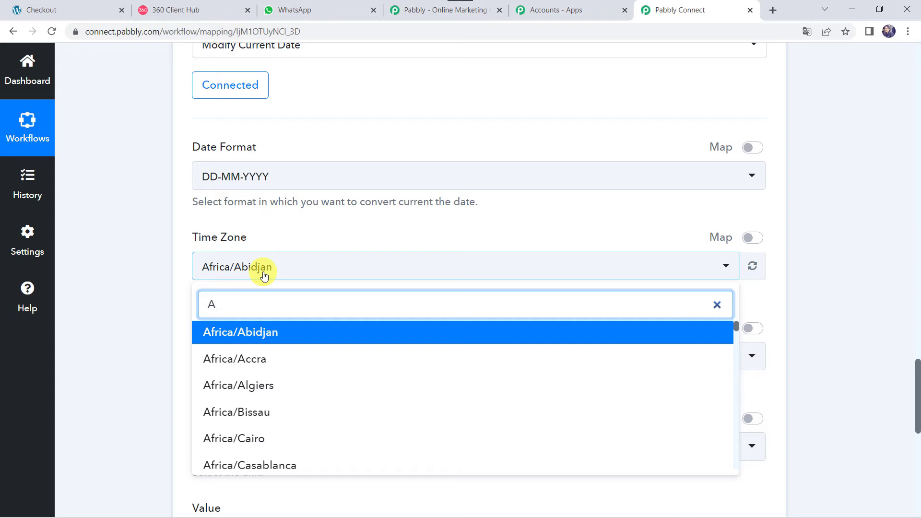
key("BackSpace")
type("Kol")
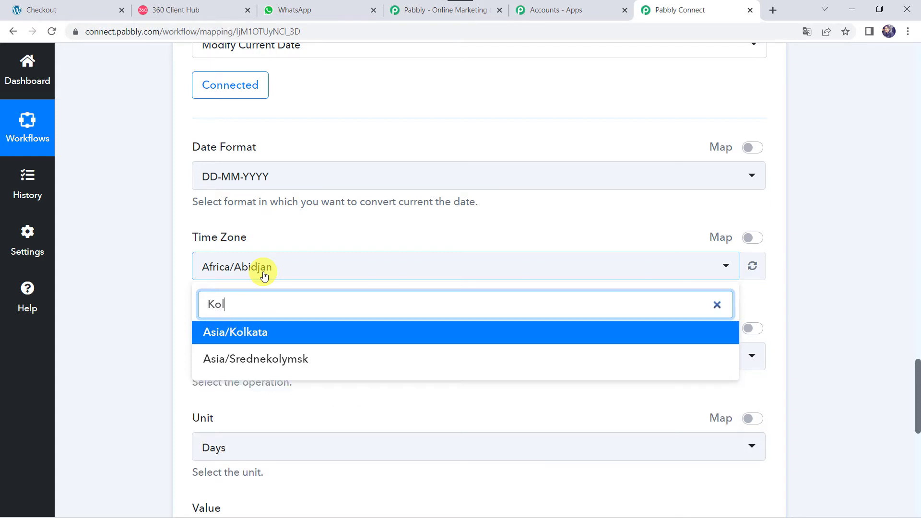
left_click(221, 331)
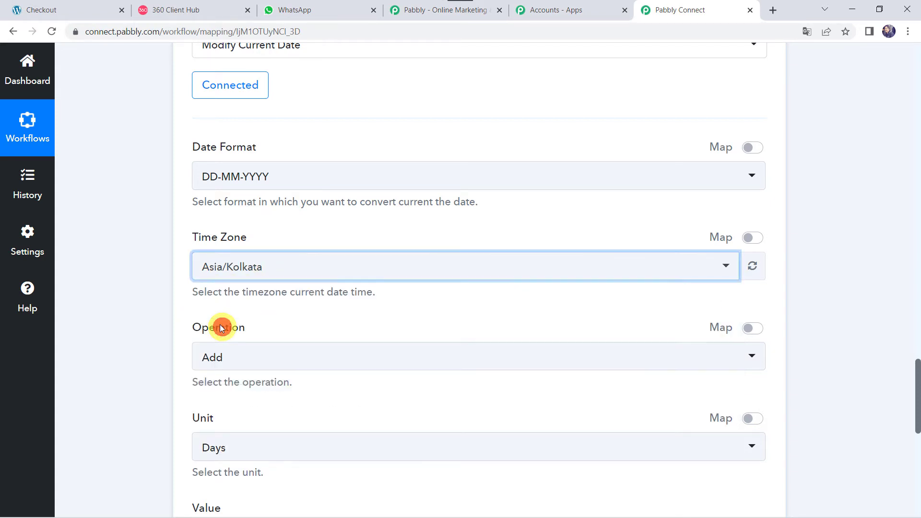
Set the formatter's value to 3 for adding days, save the action and send its test request
scroll(137, 295, "down", 2)
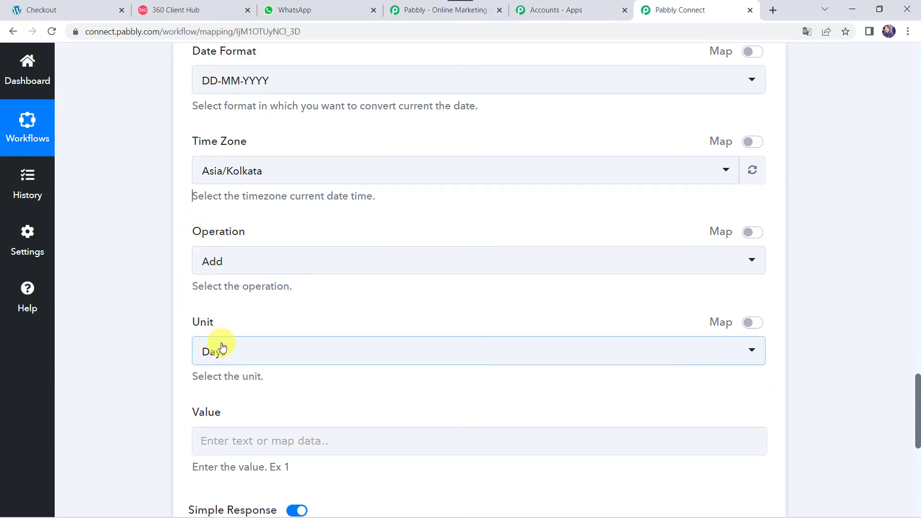
left_click(222, 444)
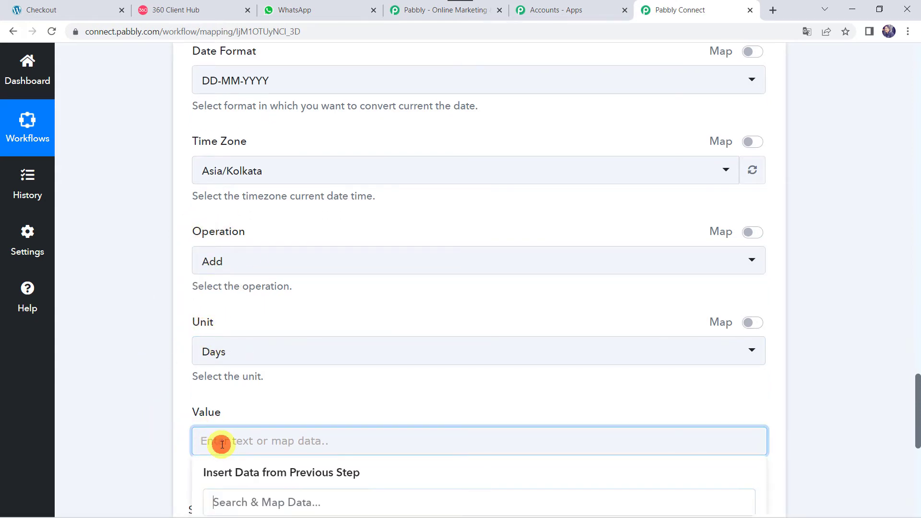
type("3")
scroll(137, 211, "up", 3)
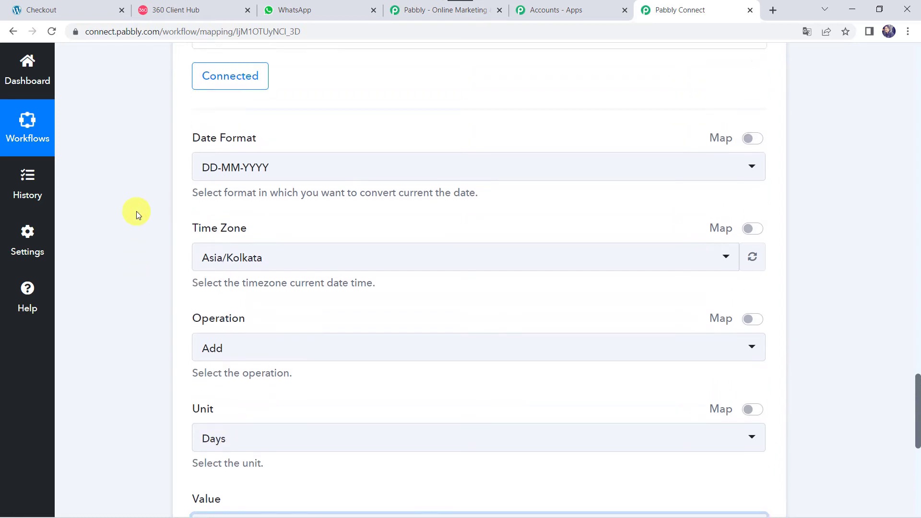
scroll(136, 211, "down", 7)
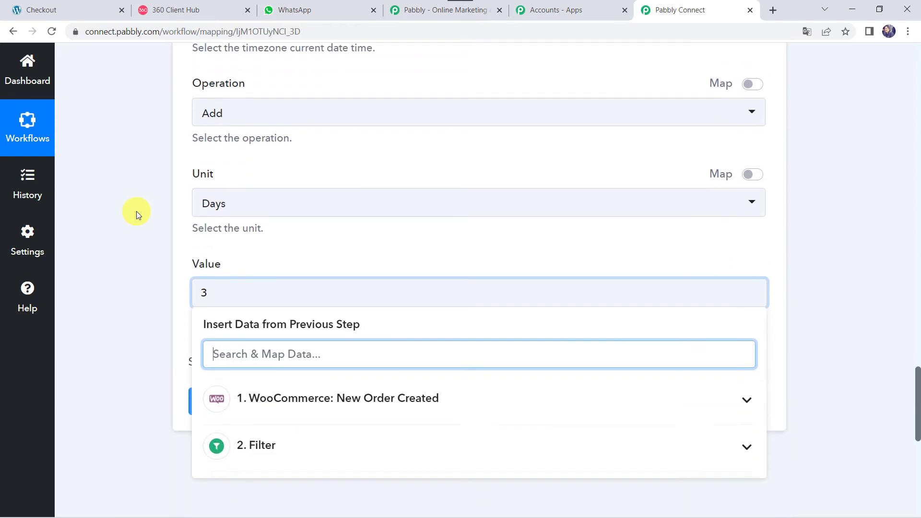
left_click(108, 252)
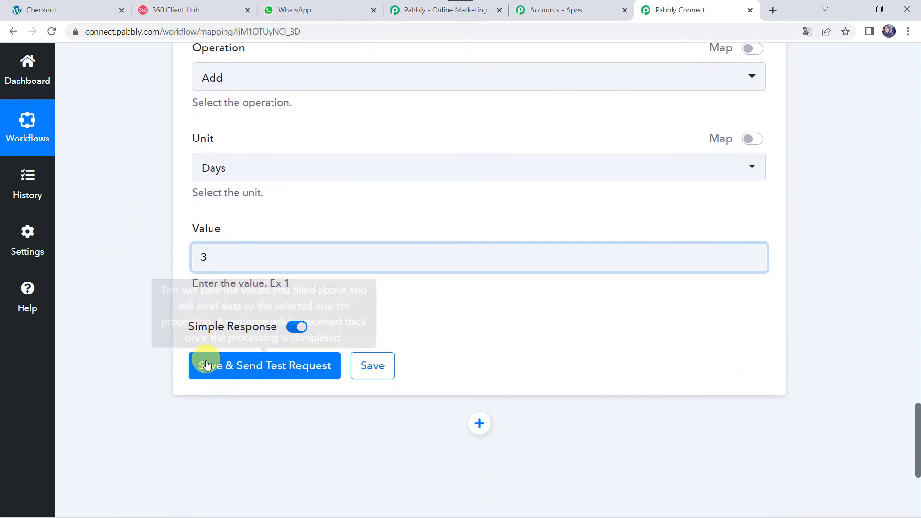
left_click(239, 370)
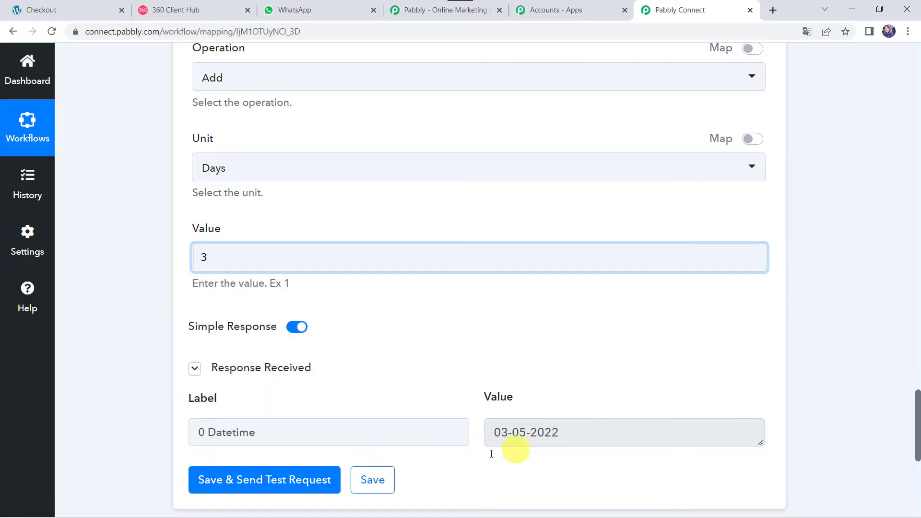
Compare the order's Date Created in the WooCommerce webhook response with the date returned by the Date/Time Formatter
scroll(129, 205, "up", 8)
scroll(129, 205, "up", 20)
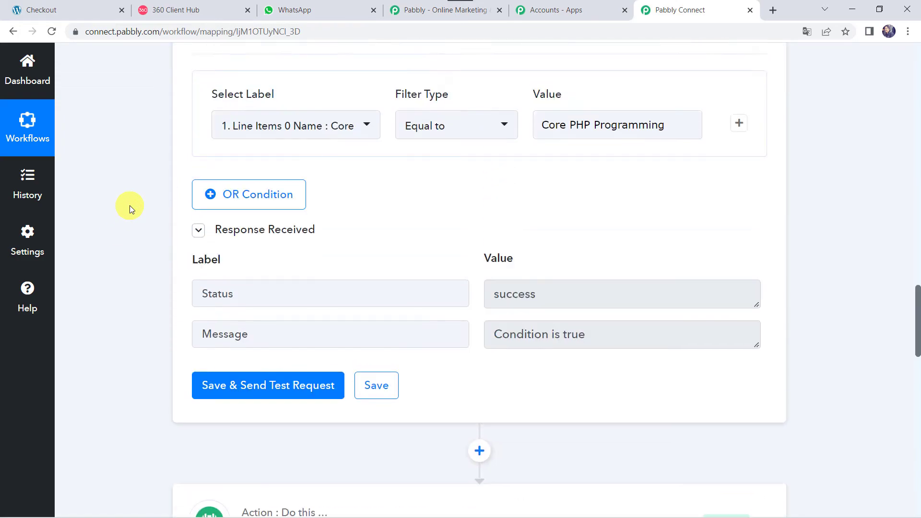
scroll(129, 205, "up", 3)
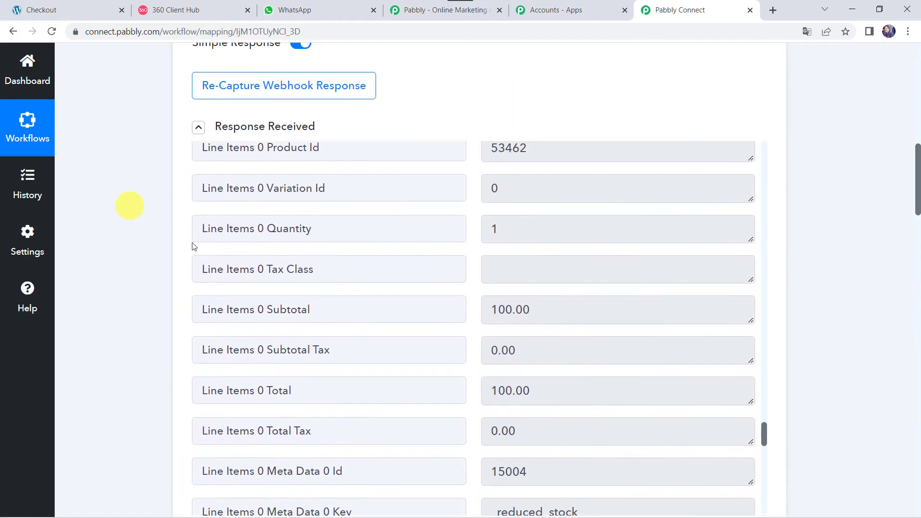
scroll(468, 276, "up", 20)
scroll(468, 276, "up", 20)
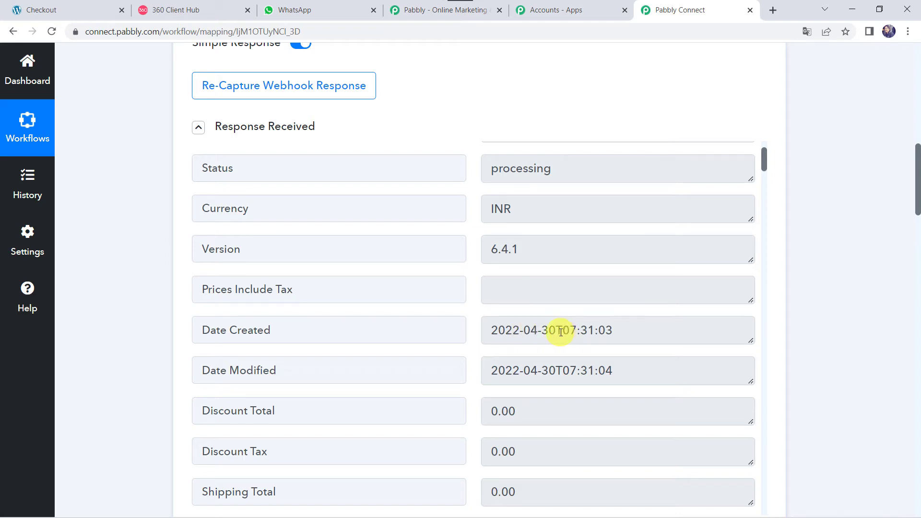
scroll(153, 387, "down", 20)
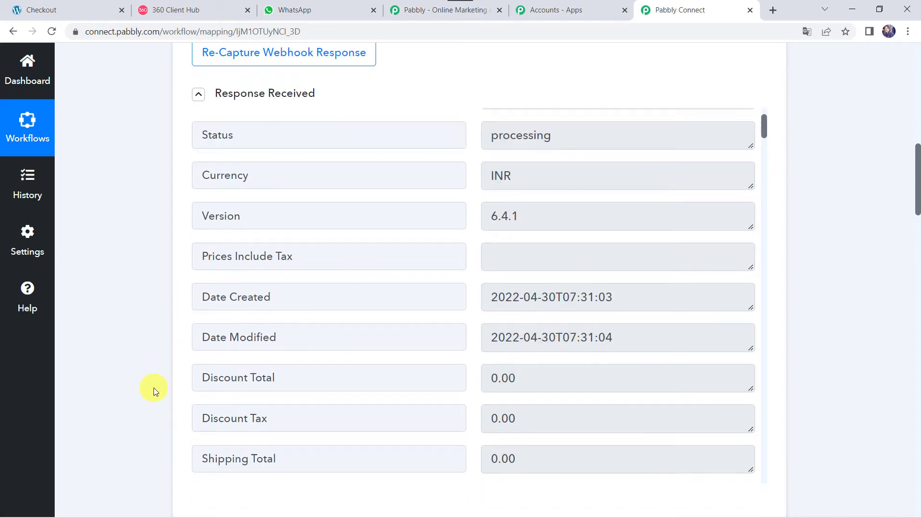
scroll(153, 388, "down", 4)
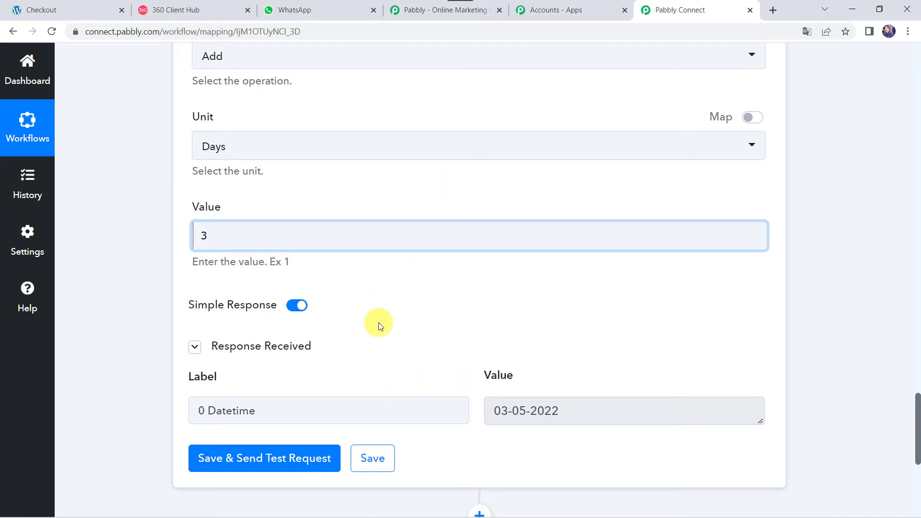
Add a WhatsApp by 360Dialog action after the formatter with the Send Template Message event and open its connection settings
scroll(378, 326, "down", 7)
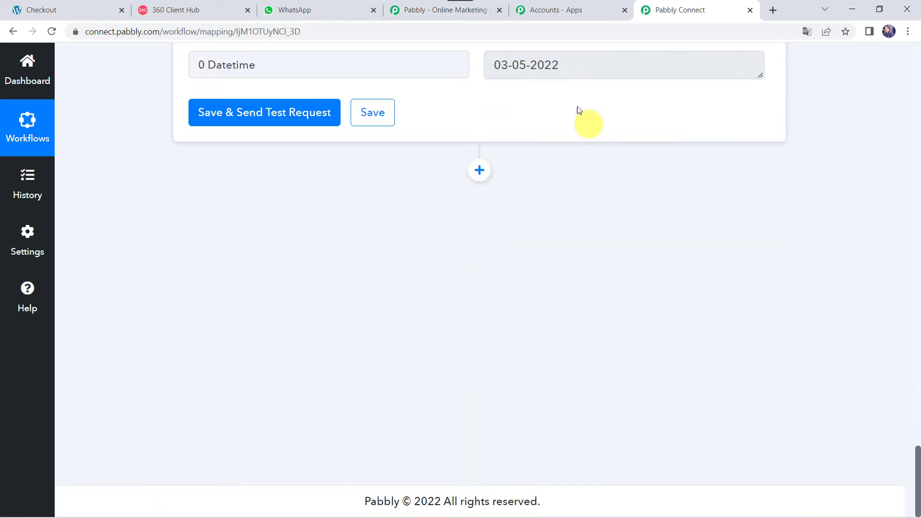
left_click(479, 171)
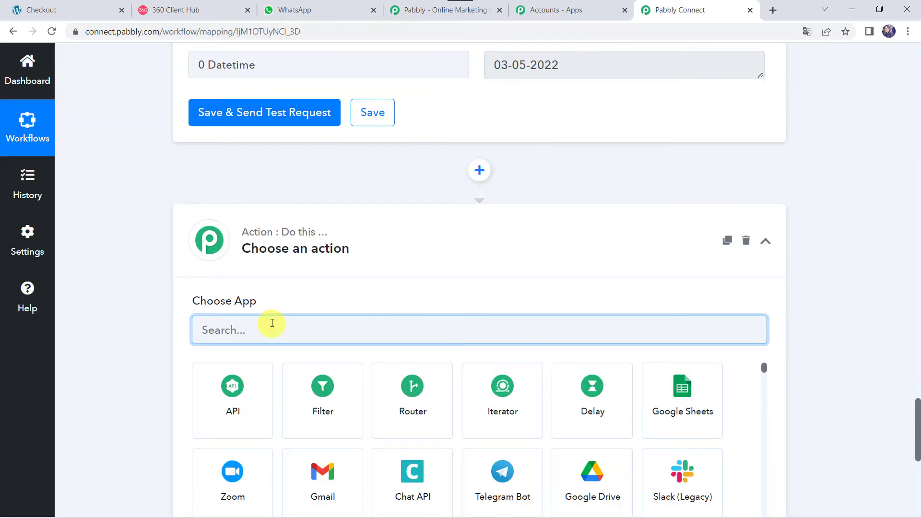
type("360")
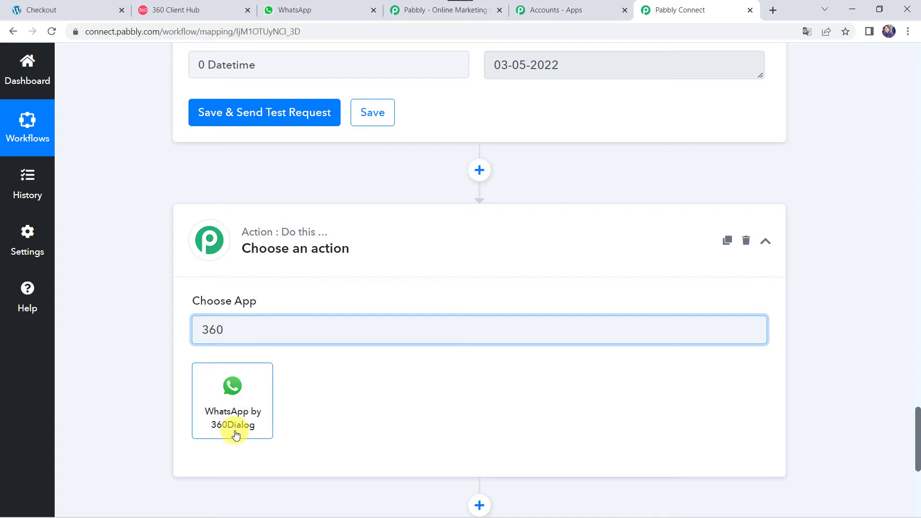
left_click(235, 431)
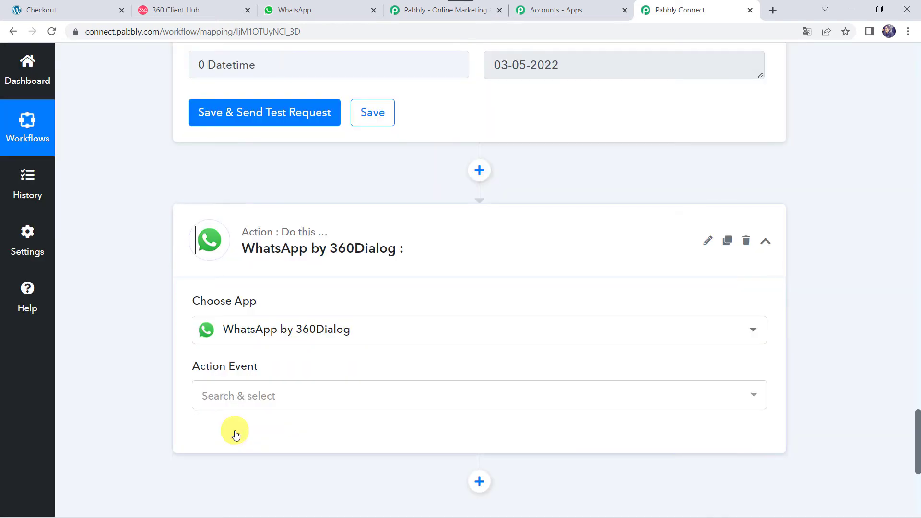
left_click(238, 285)
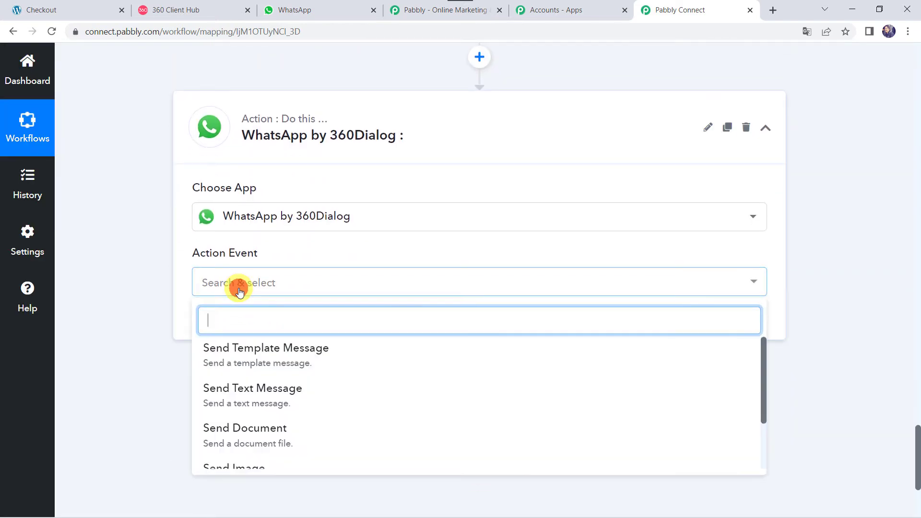
left_click(287, 362)
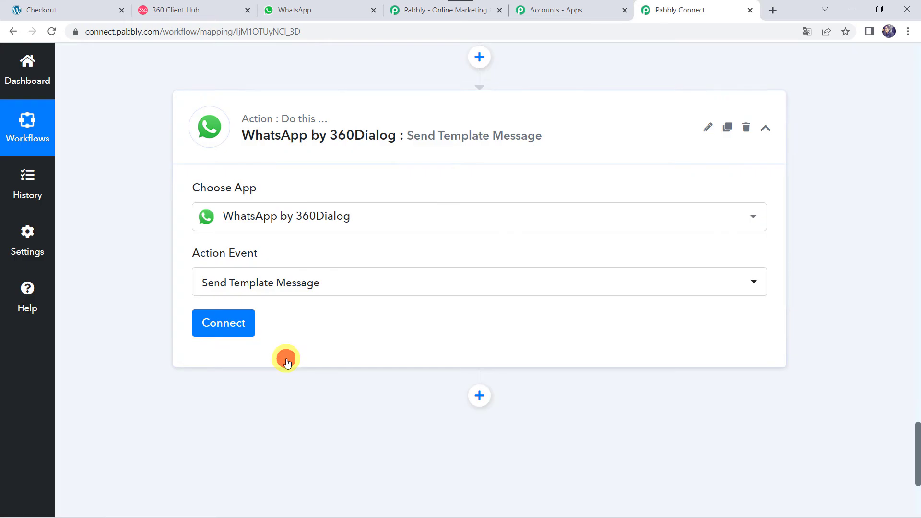
left_click(227, 322)
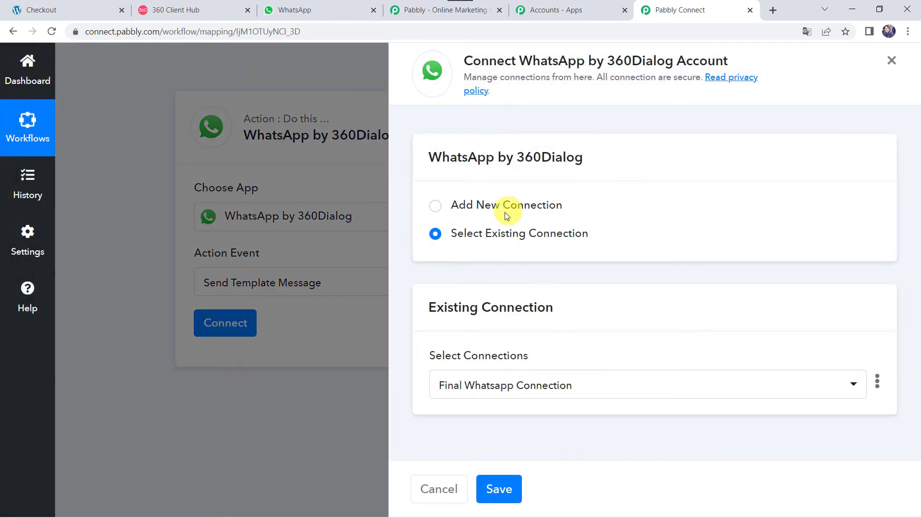
Choose to add a new 360Dialog connection and check the 360 Client Hub's WhatsApp Accounts page for the API key generation option
left_click(504, 209)
scroll(460, 380, "down", 4)
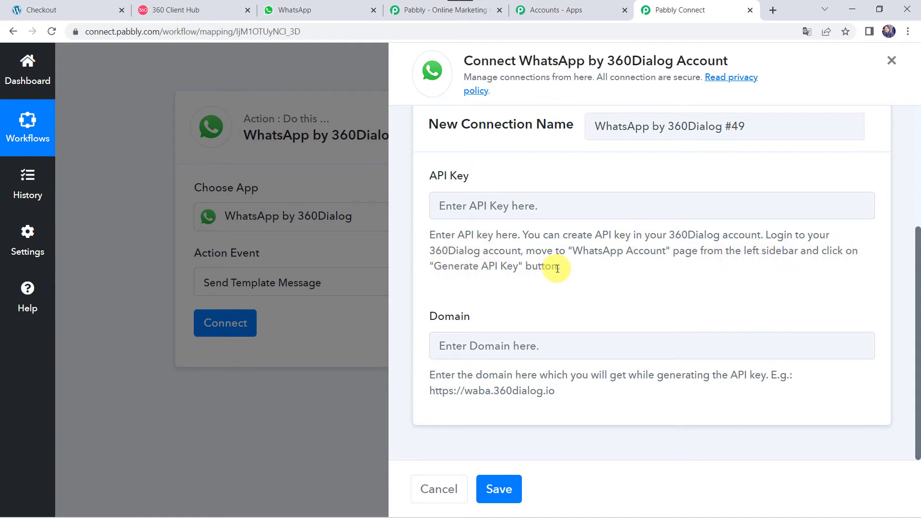
left_click(182, 10)
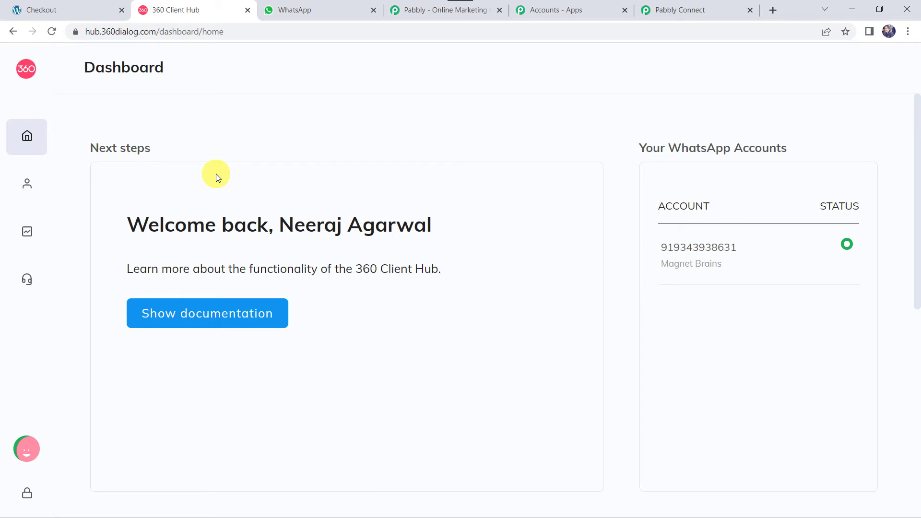
left_click(57, 182)
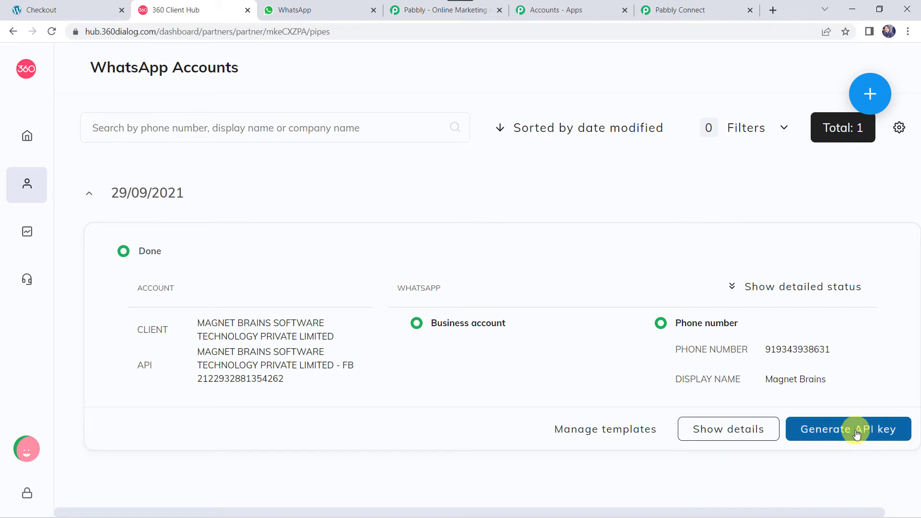
left_click(699, 12)
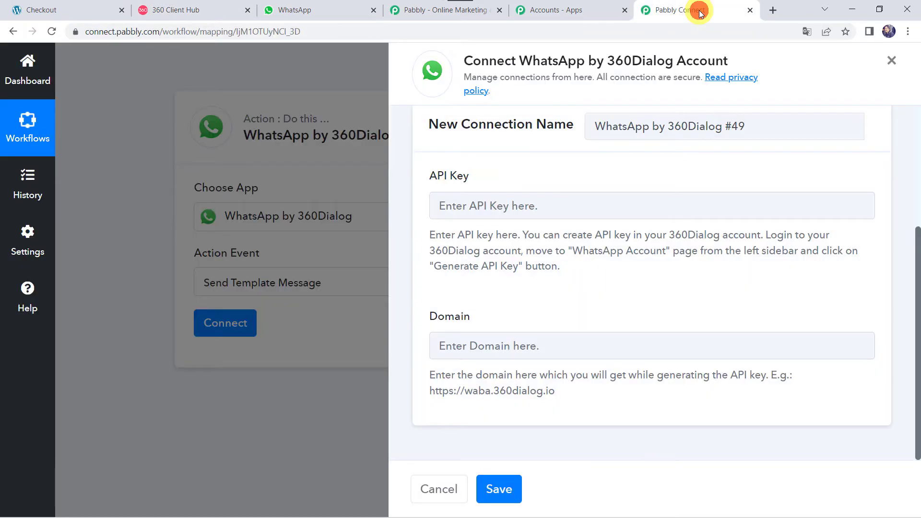
left_click(492, 213)
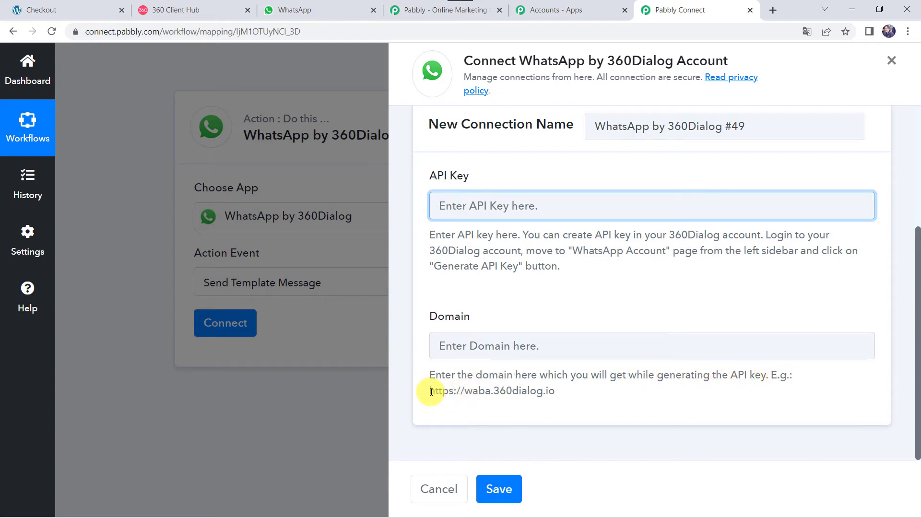
left_click_drag(431, 392, 580, 389)
key("ctrl+c")
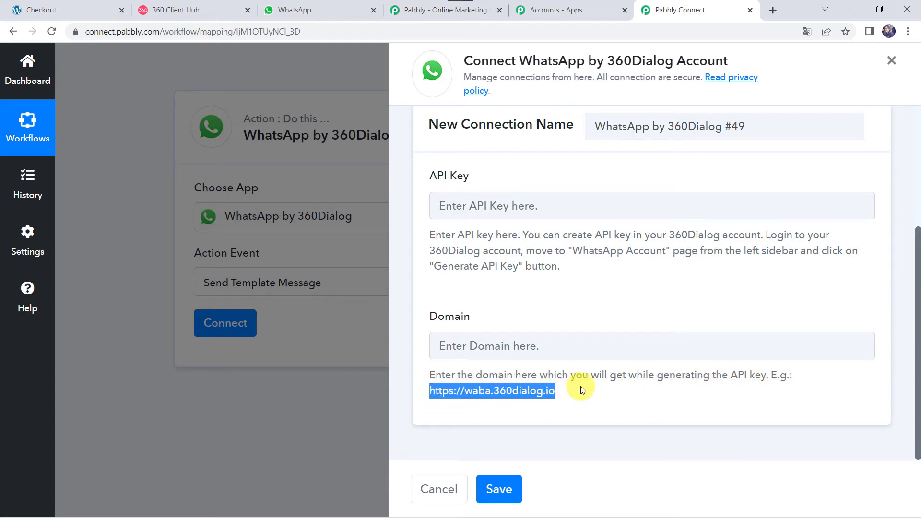
left_click(519, 352)
key("ctrl+v")
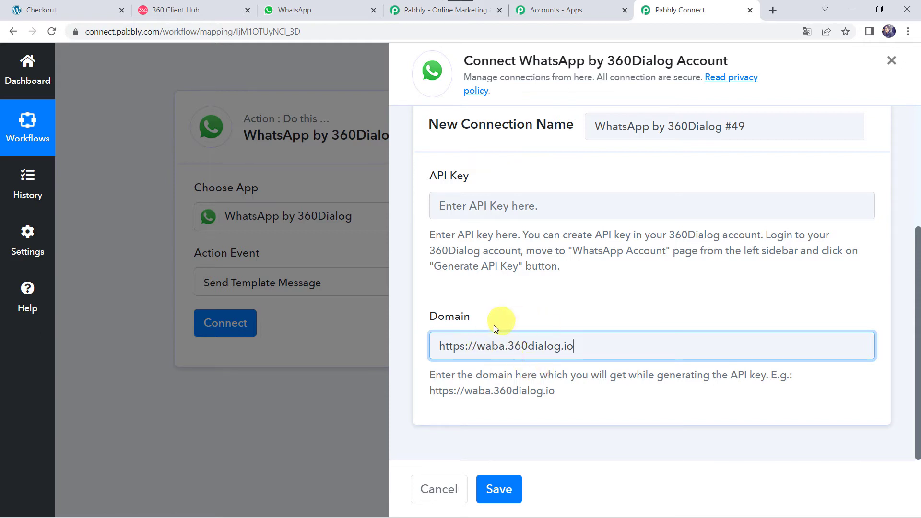
left_click(478, 206)
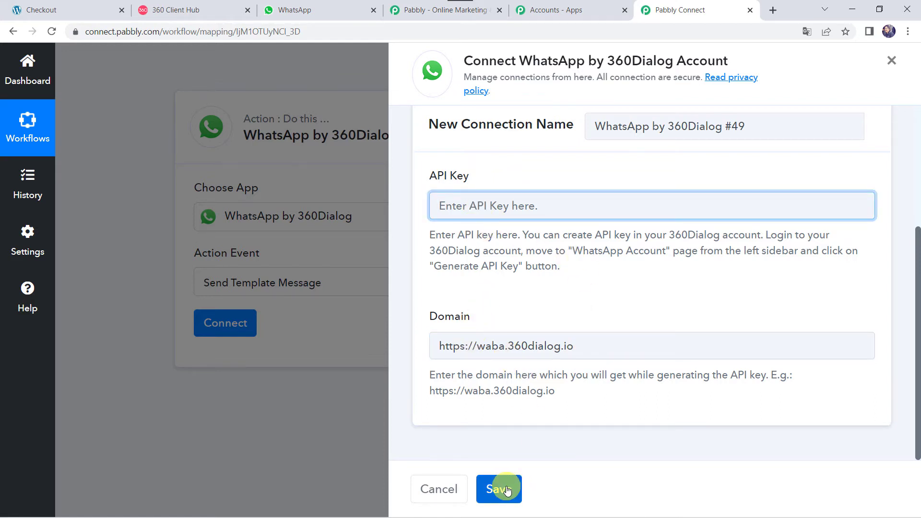
scroll(556, 239, "up", 4)
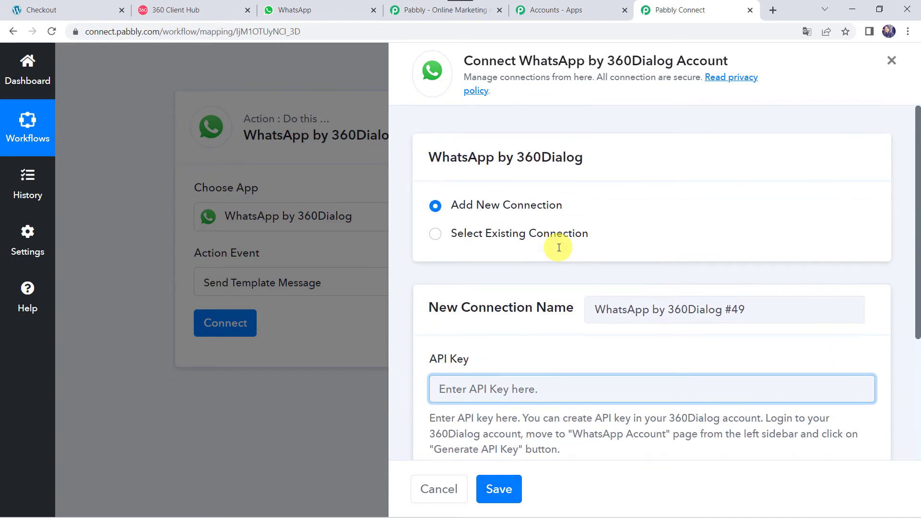
Connect the 360Dialog action with the existing "Final Whatsapp Connection" and save it
left_click(485, 232)
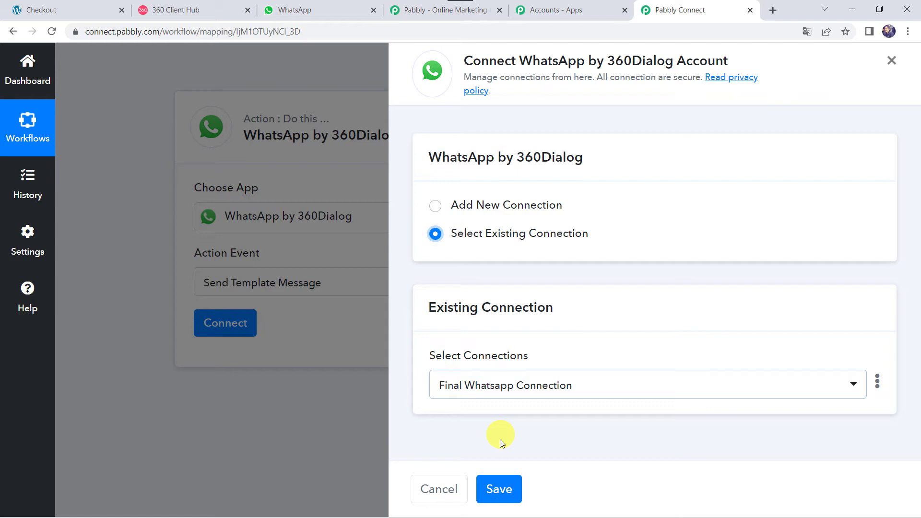
left_click(499, 489)
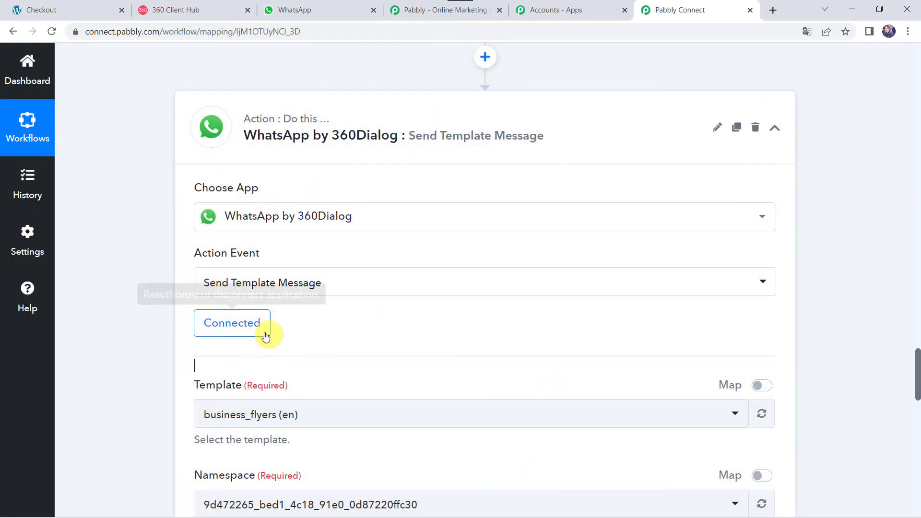
scroll(394, 327, "down", 1)
scroll(395, 326, "down", 4)
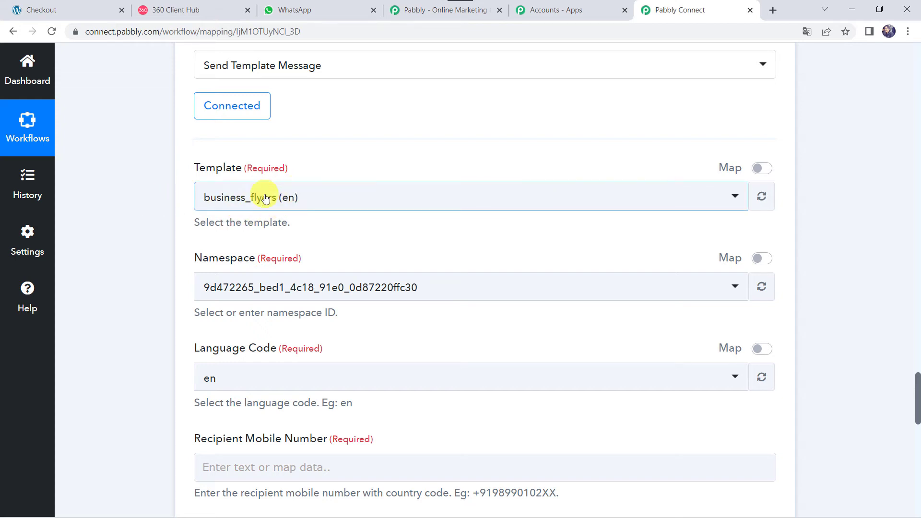
Open the WhatsApp account's template management in the 360 Client Hub and look through the list of message templates
left_click(190, 8)
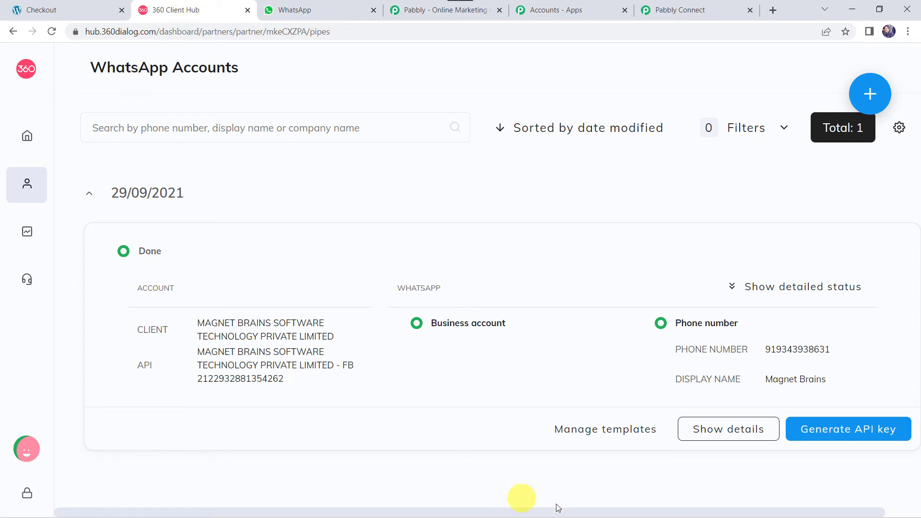
left_click(614, 430)
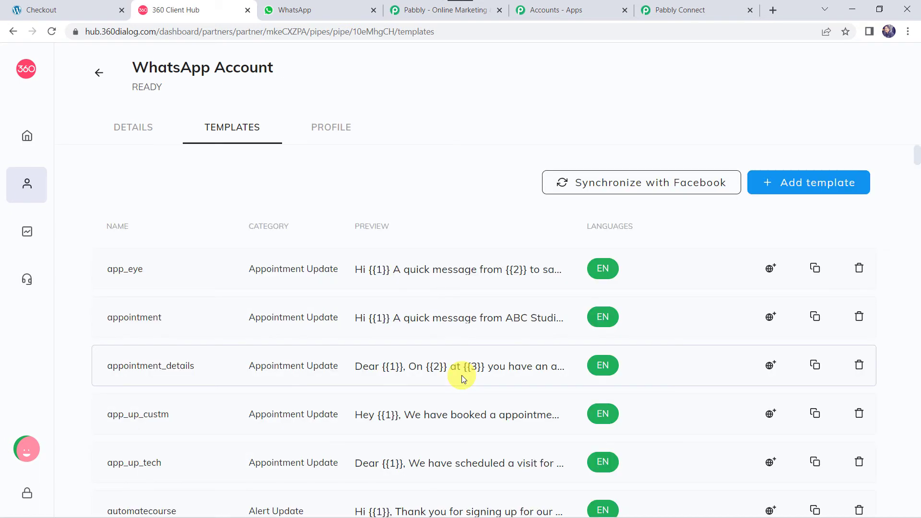
scroll(425, 449, "down", 18)
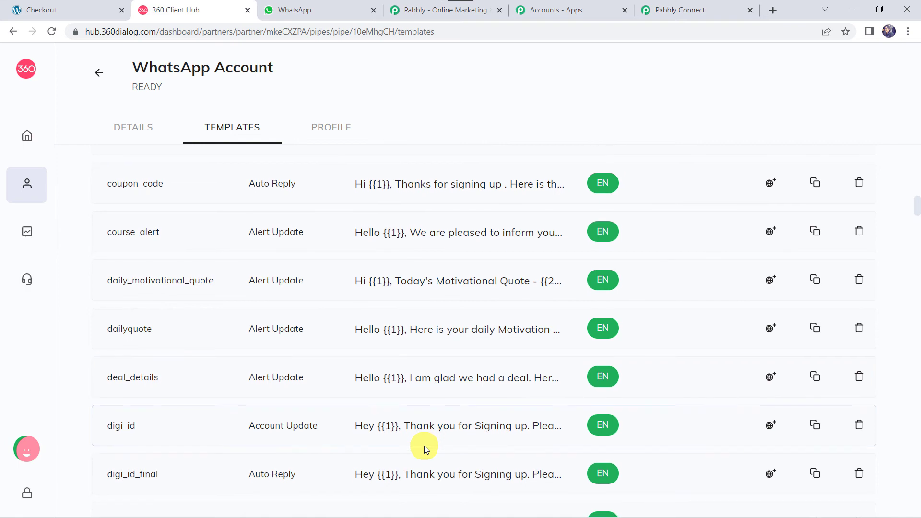
scroll(424, 445, "up", 15)
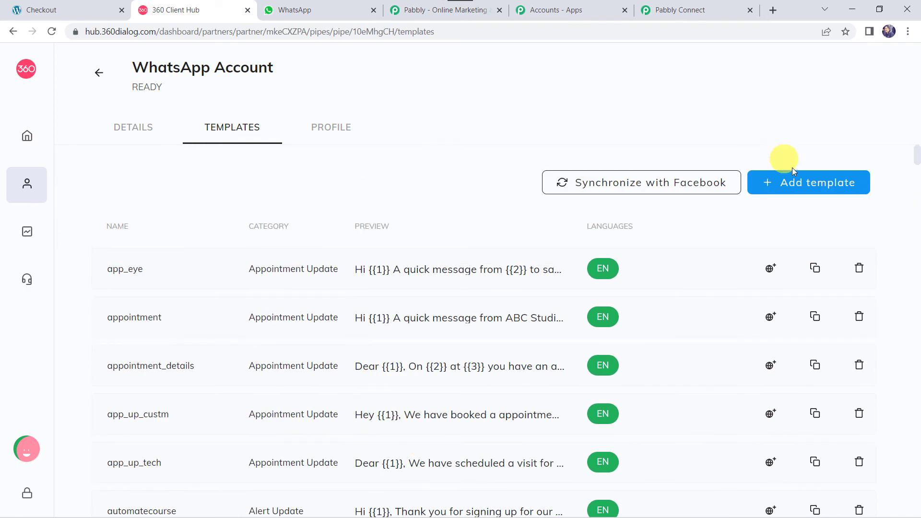
Open the new template form, examine its name, category, language, type and body fields, and close it without creating a template
left_click(804, 187)
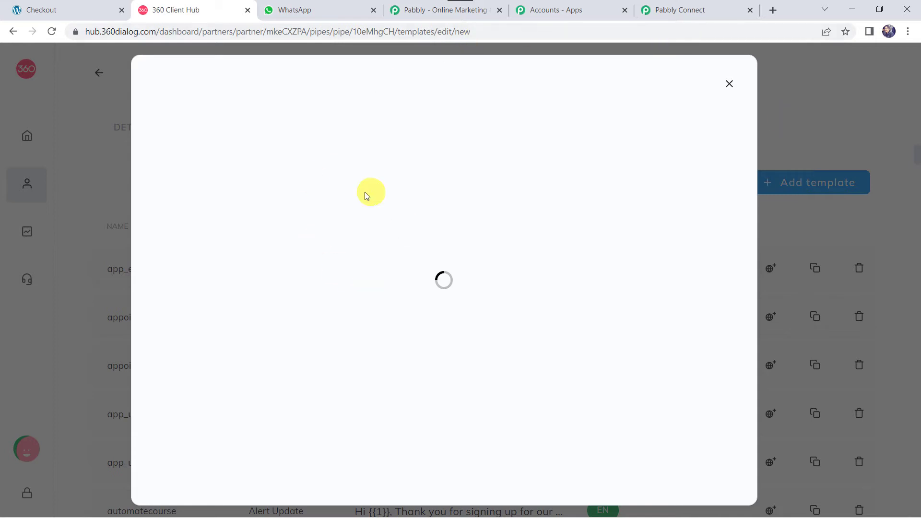
left_click(237, 160)
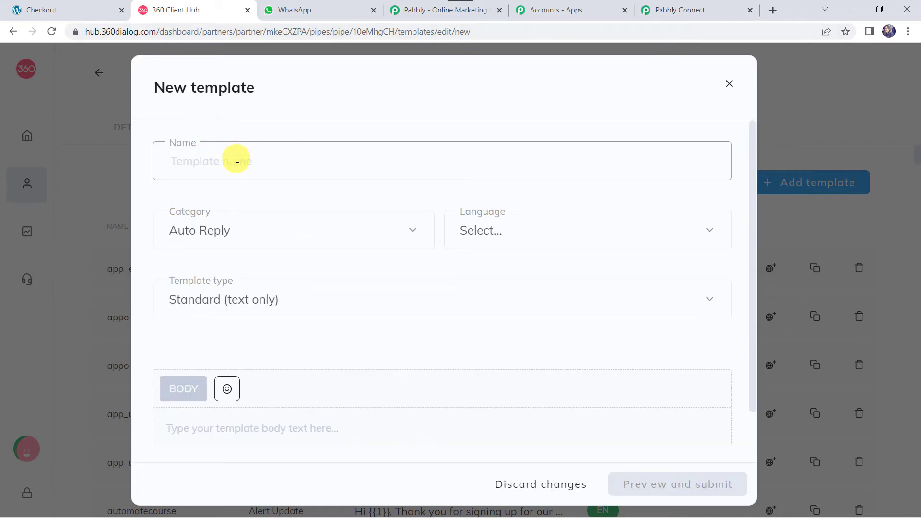
left_click(243, 227)
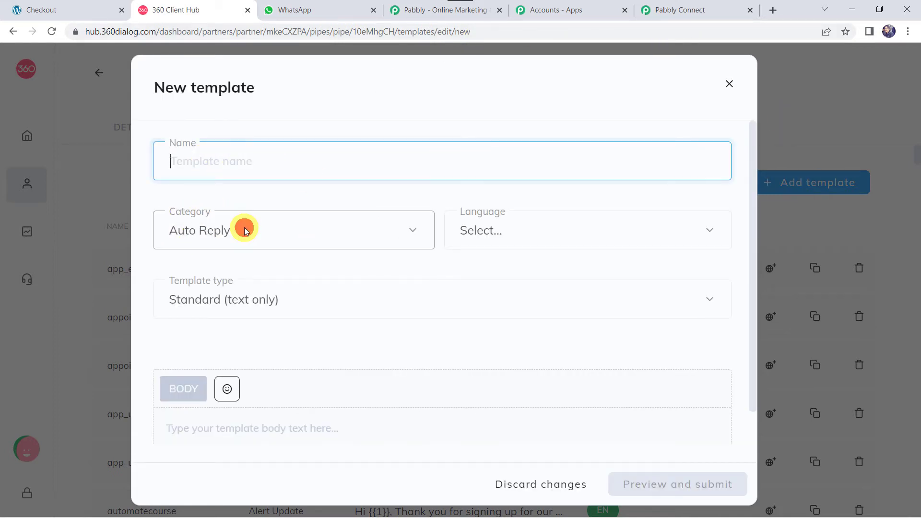
scroll(240, 311, "down", 6)
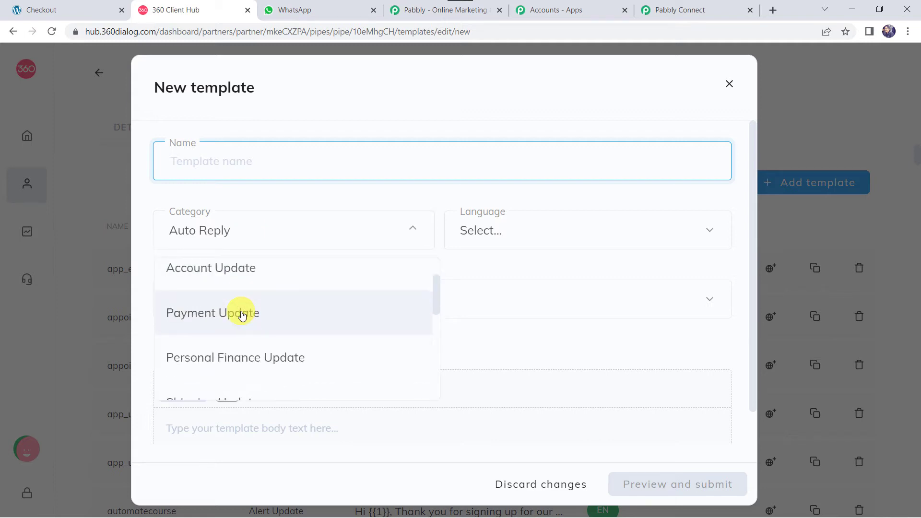
scroll(242, 315, "down", 1)
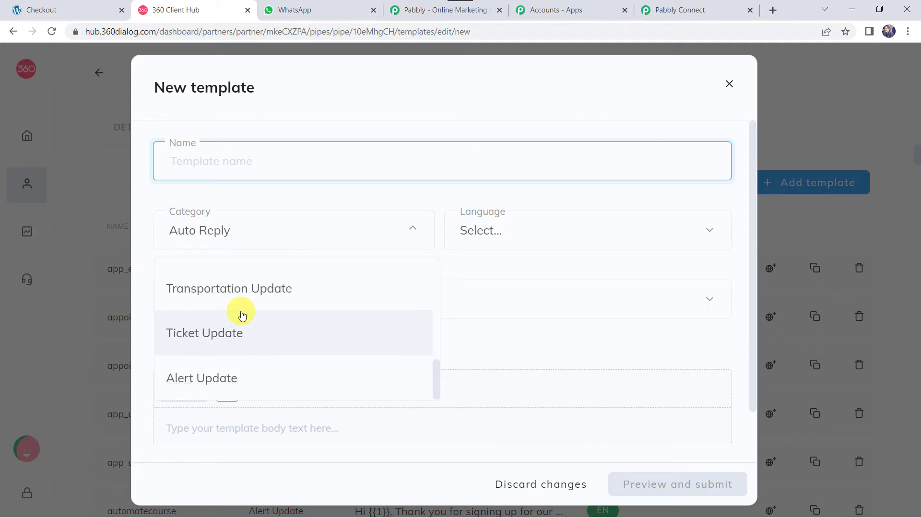
left_click(498, 230)
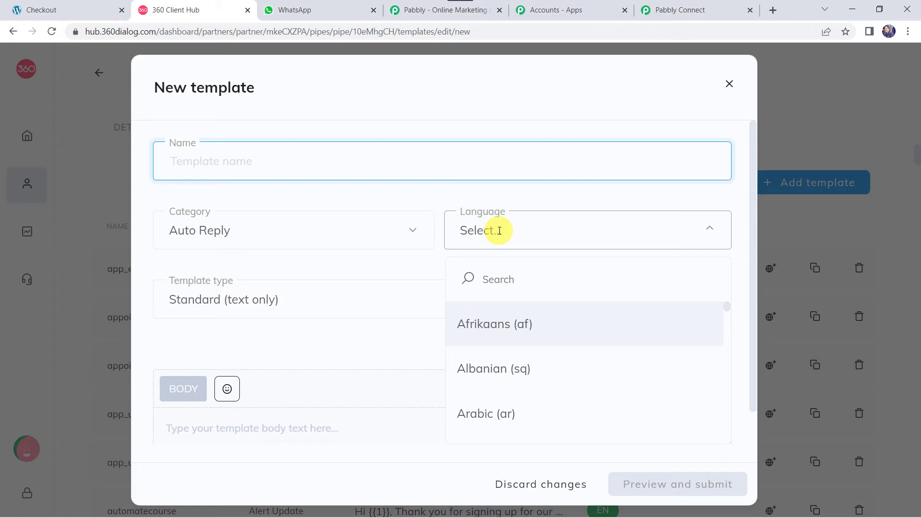
left_click(499, 231)
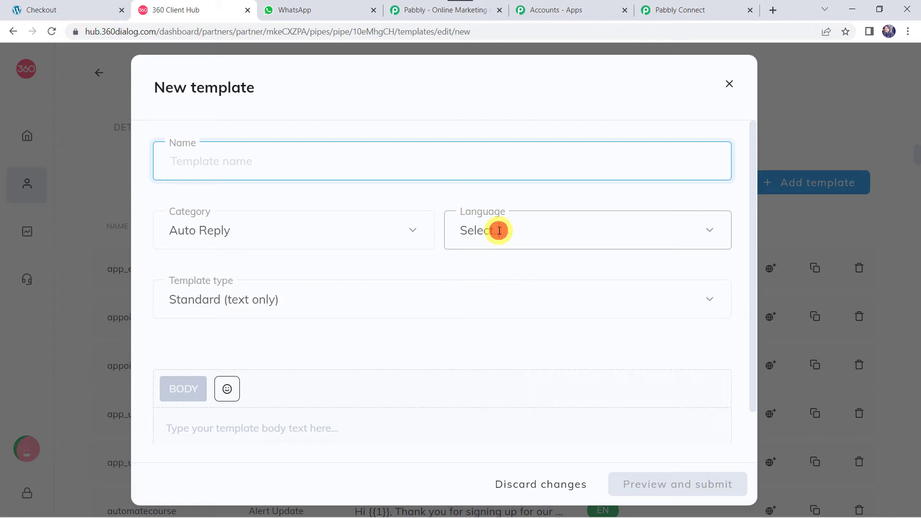
left_click(292, 295)
left_click(292, 295)
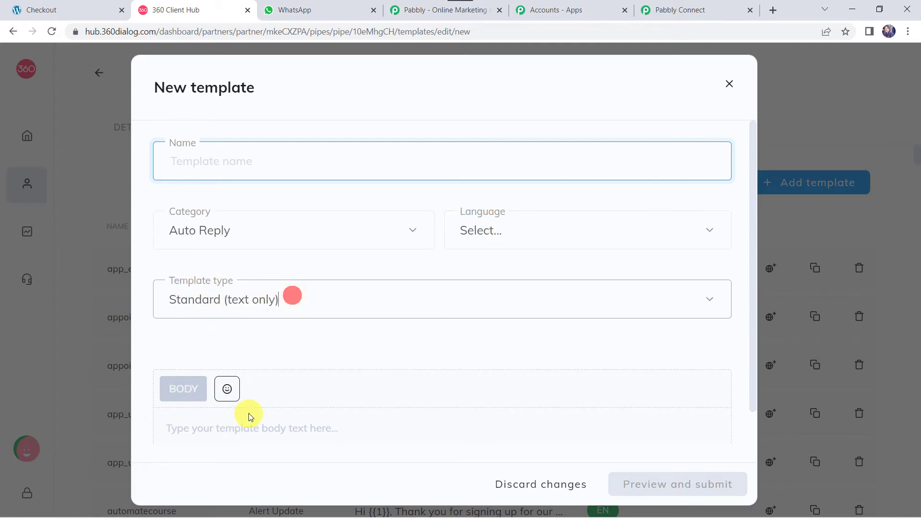
left_click(256, 431)
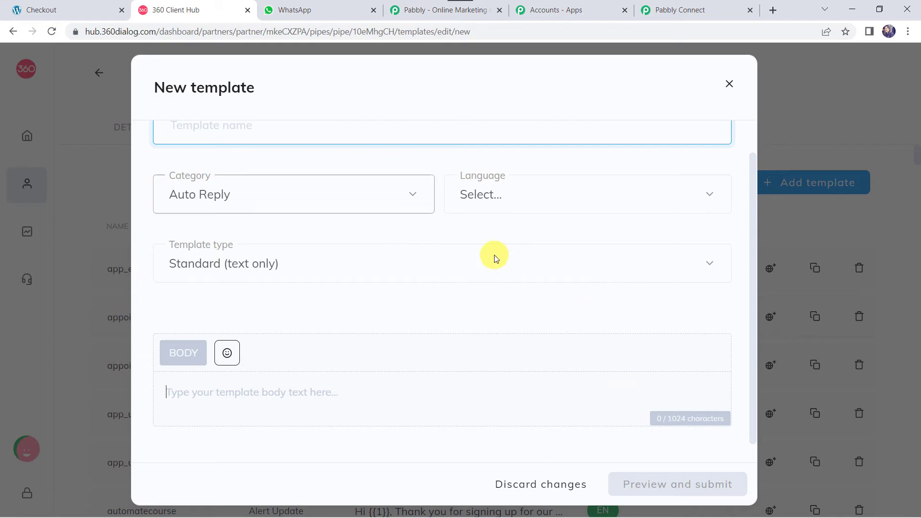
left_click(731, 90)
Preview the order_confirmation template, examine its body variables and try a sample customer first name for {{1}}
scroll(368, 372, "down", 20)
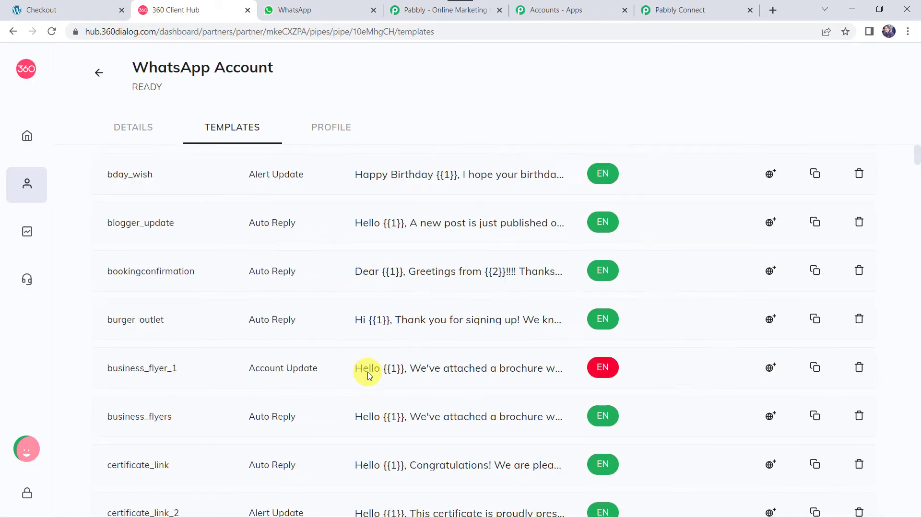
scroll(367, 372, "down", 20)
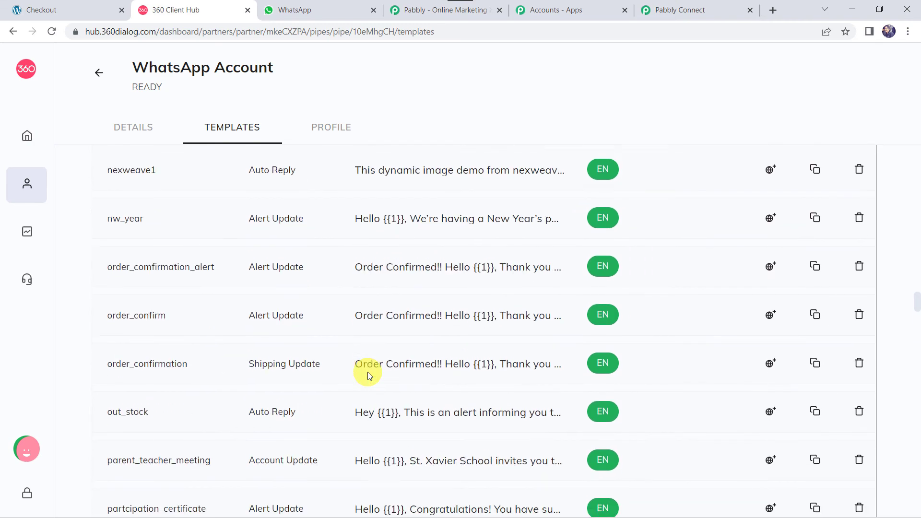
scroll(368, 375, "up", 2)
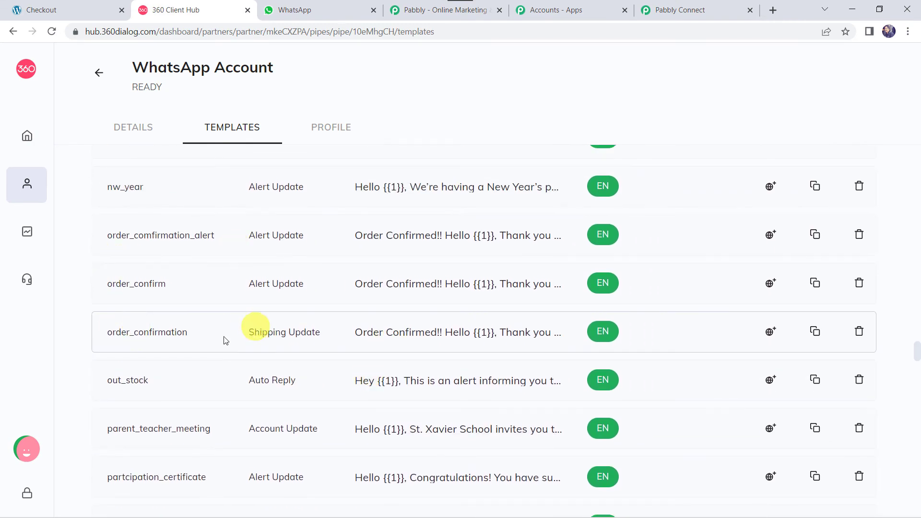
left_click(419, 336)
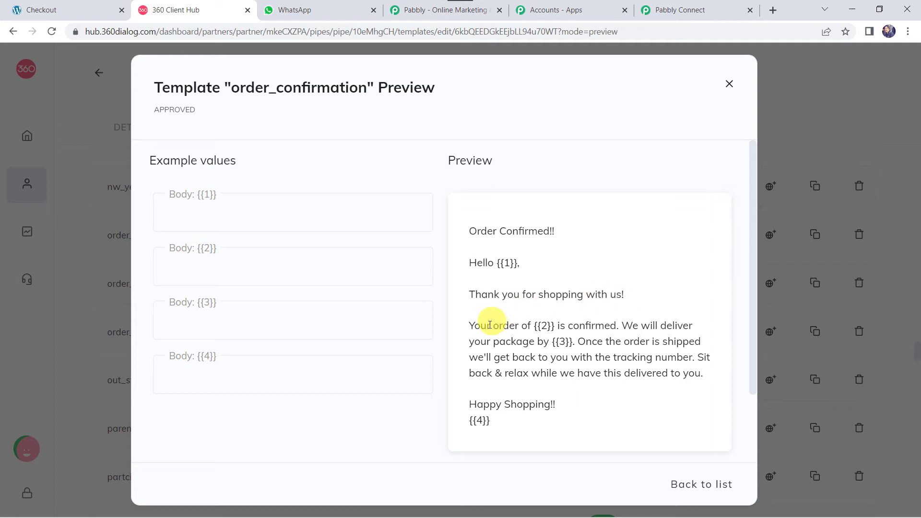
left_click(541, 325)
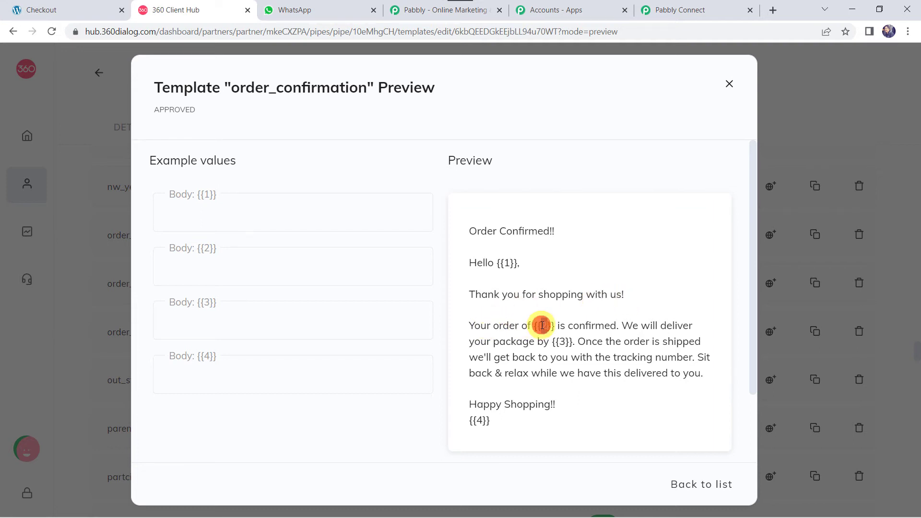
double_click(542, 326)
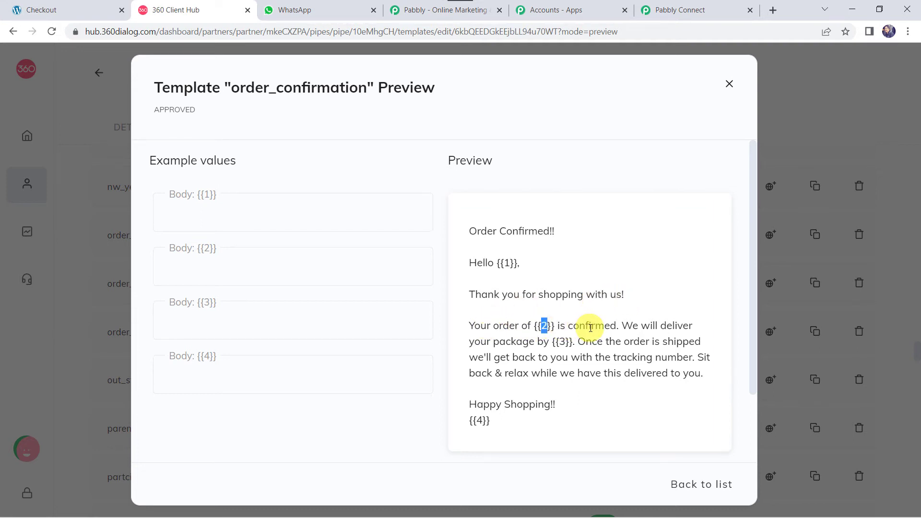
double_click(564, 344)
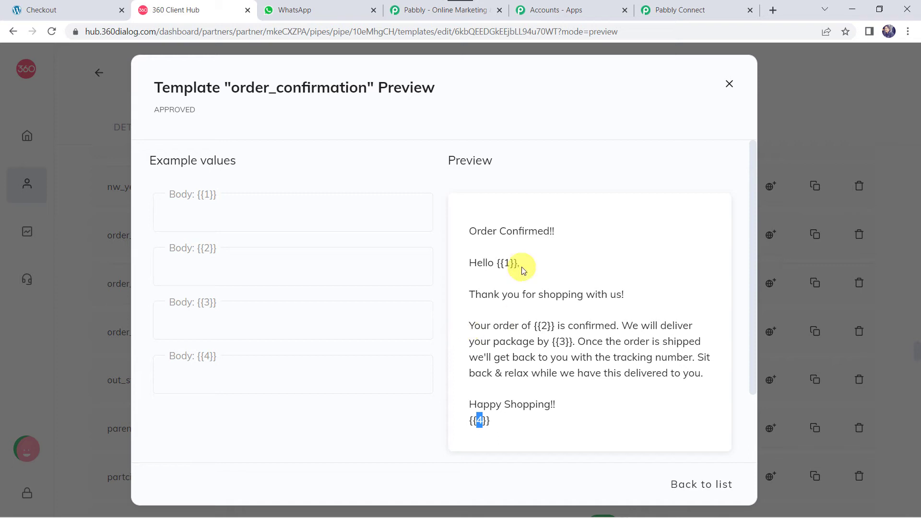
left_click(233, 218)
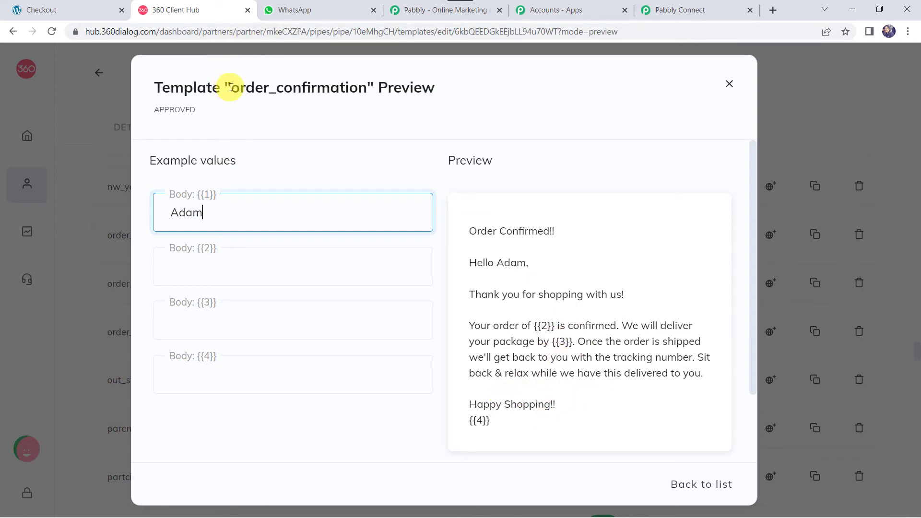
Switch back to Pabbly Connect and select order_confirmation (en) as the WhatsApp action's template
left_click_drag(231, 86, 367, 87)
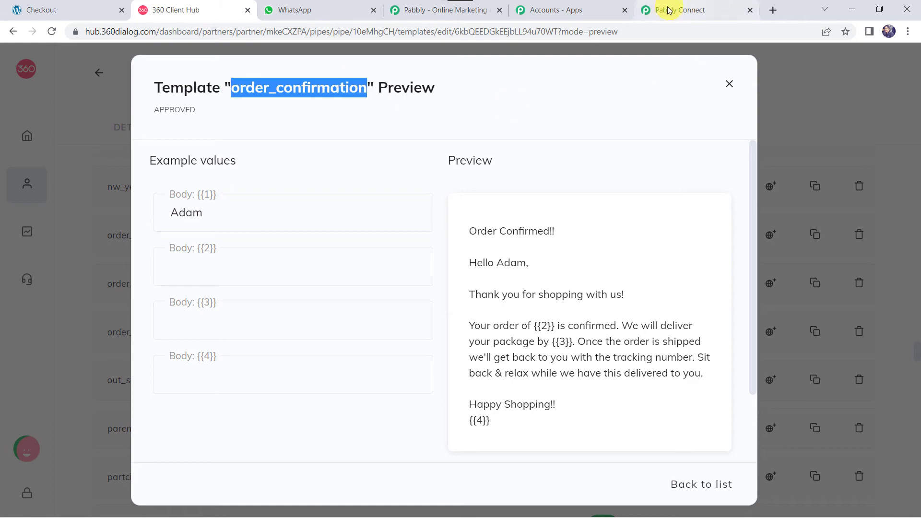
left_click(668, 15)
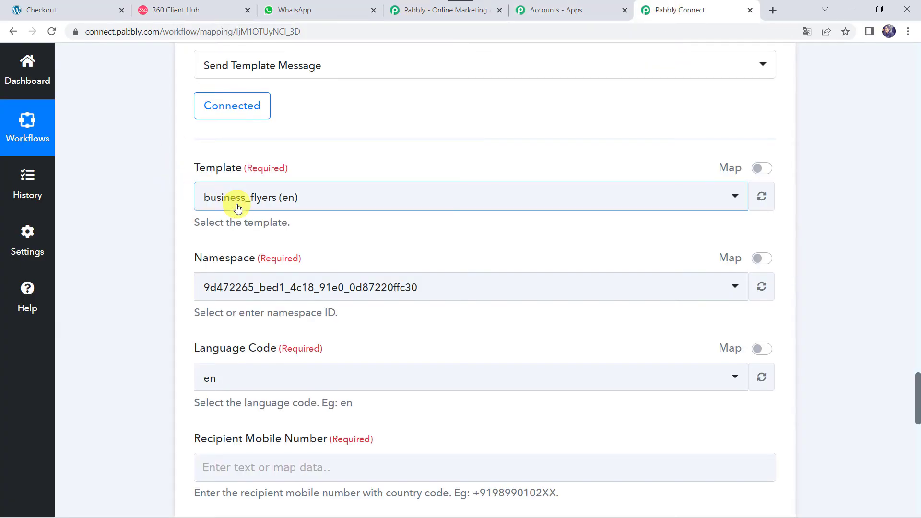
left_click(237, 206)
type("Order")
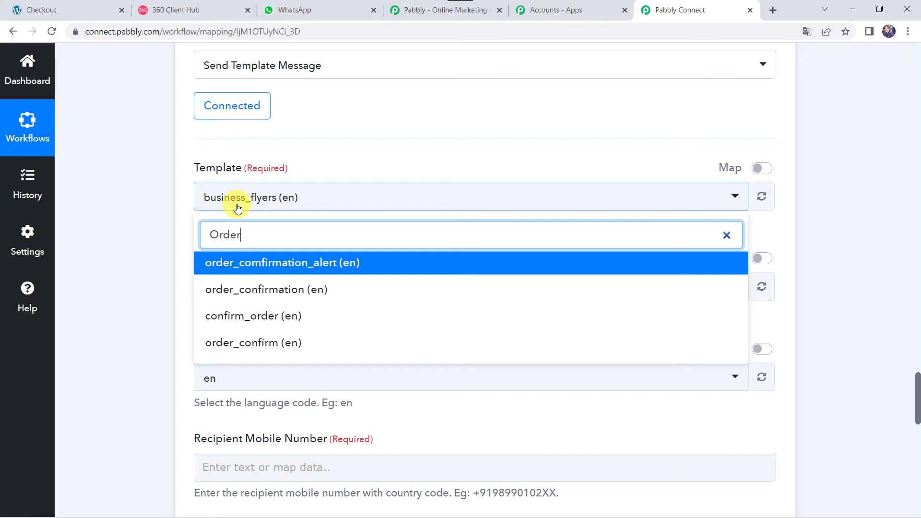
left_click(264, 298)
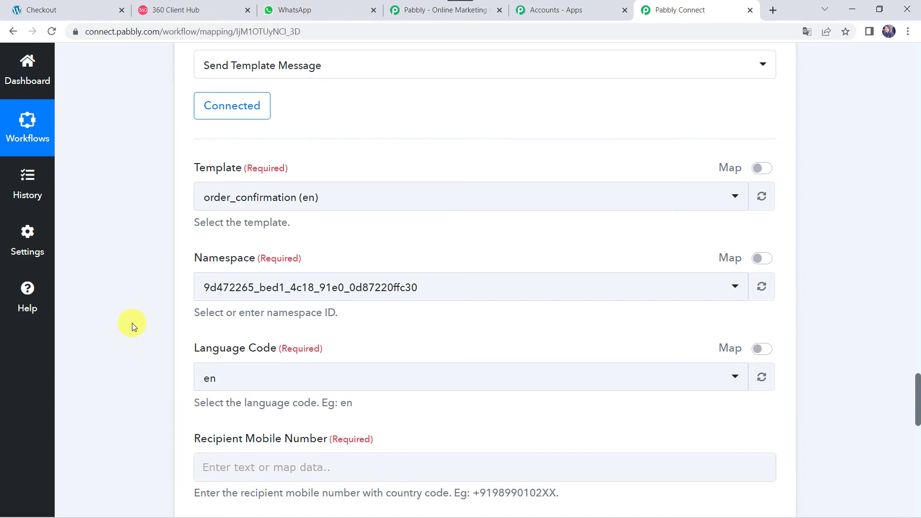
Review the template's recipient and body fields and check the WooCommerce webhook response for the billing phone and customer details
scroll(131, 323, "down", 4)
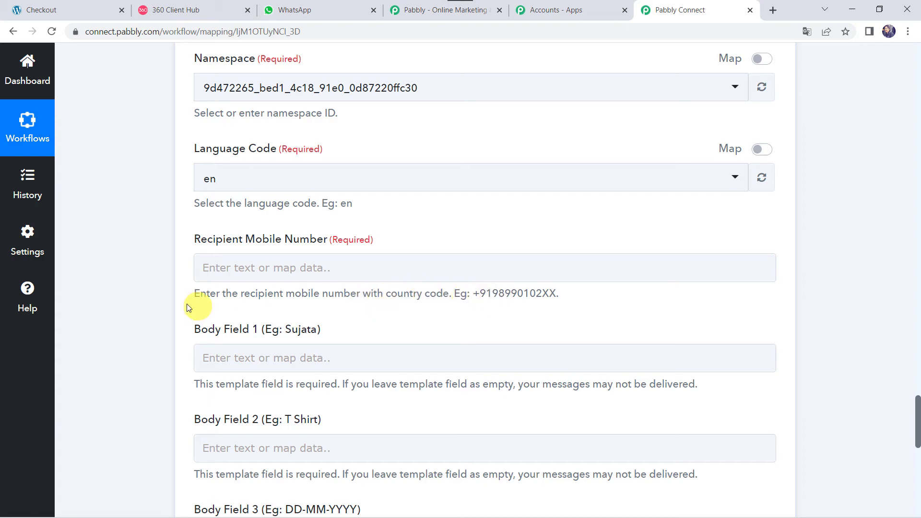
scroll(103, 158, "up", 15)
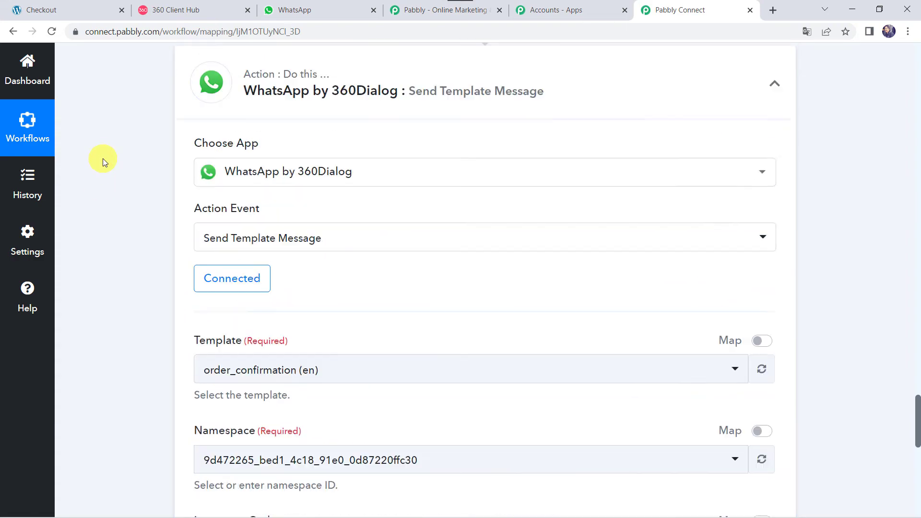
scroll(103, 159, "up", 20)
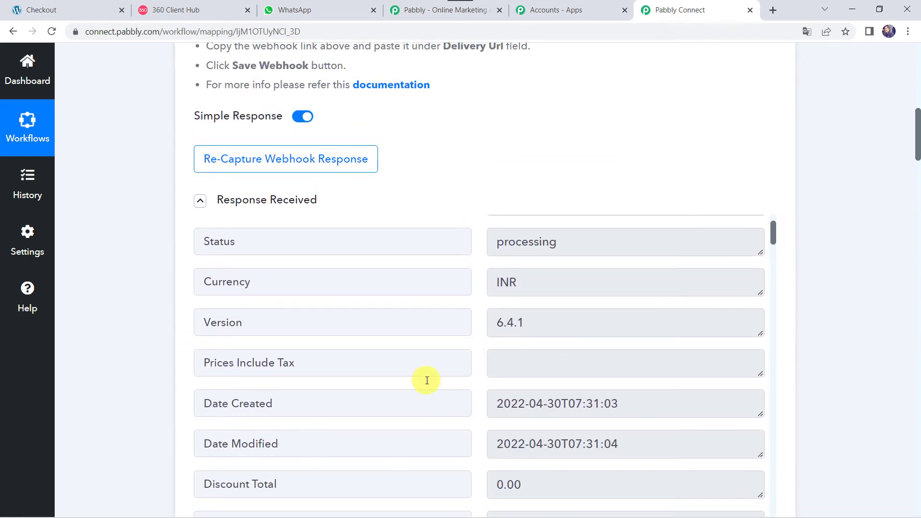
scroll(427, 380, "up", 3)
scroll(427, 381, "down", 20)
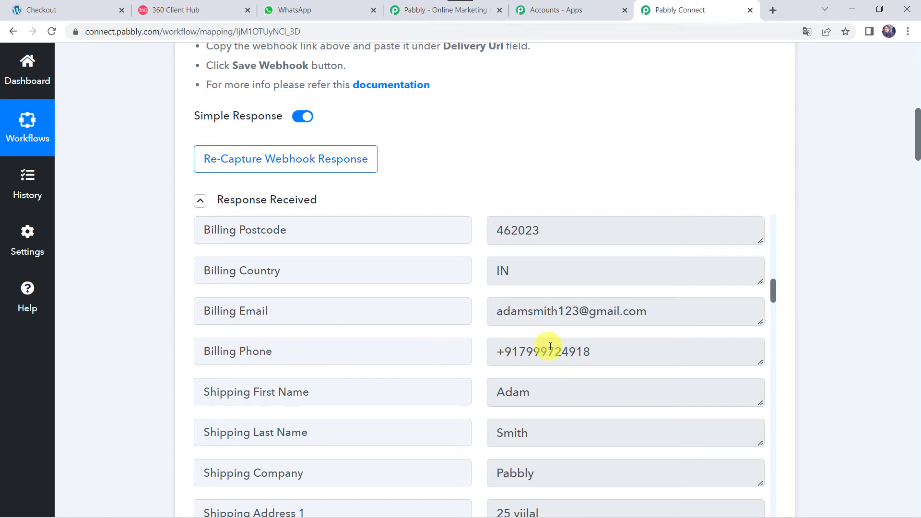
scroll(137, 430, "down", 15)
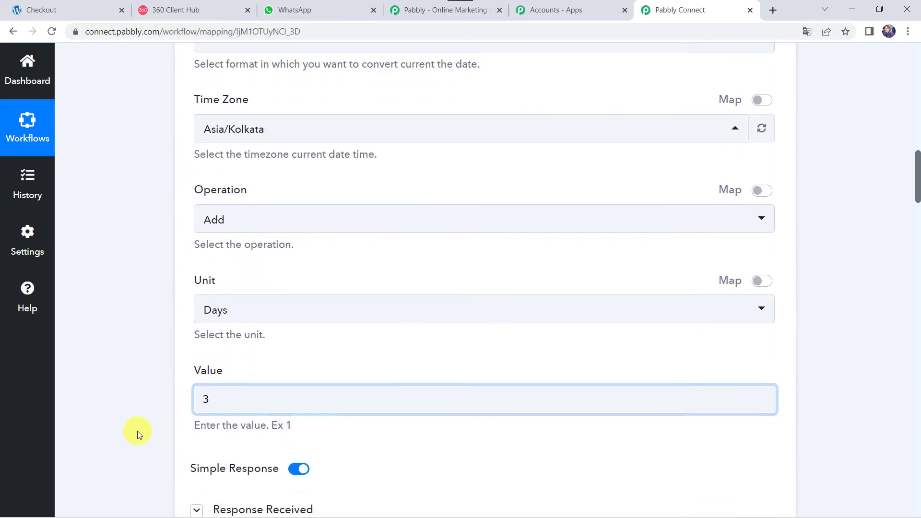
scroll(137, 431, "down", 15)
scroll(137, 431, "up", 3)
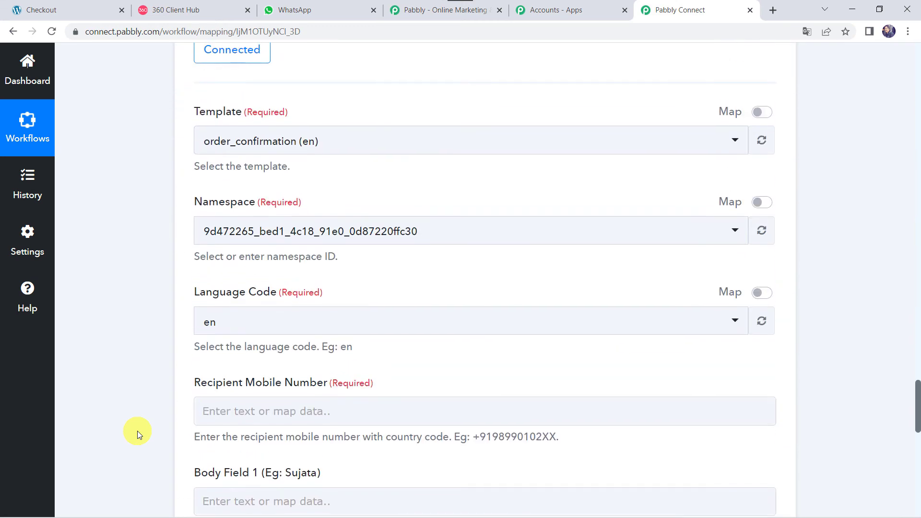
Map the Recipient Mobile Number to the Billing Phone from the WooCommerce new order data
scroll(137, 430, "down", 3)
left_click(252, 277)
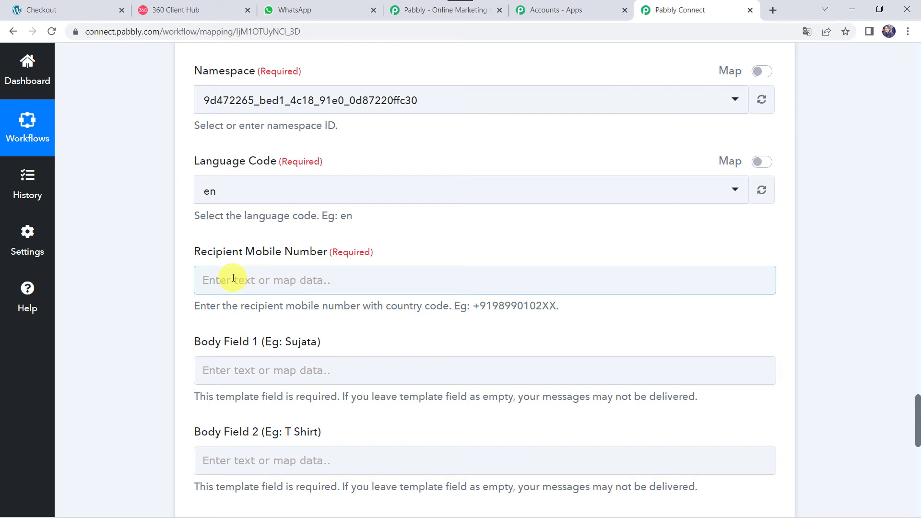
left_click(231, 287)
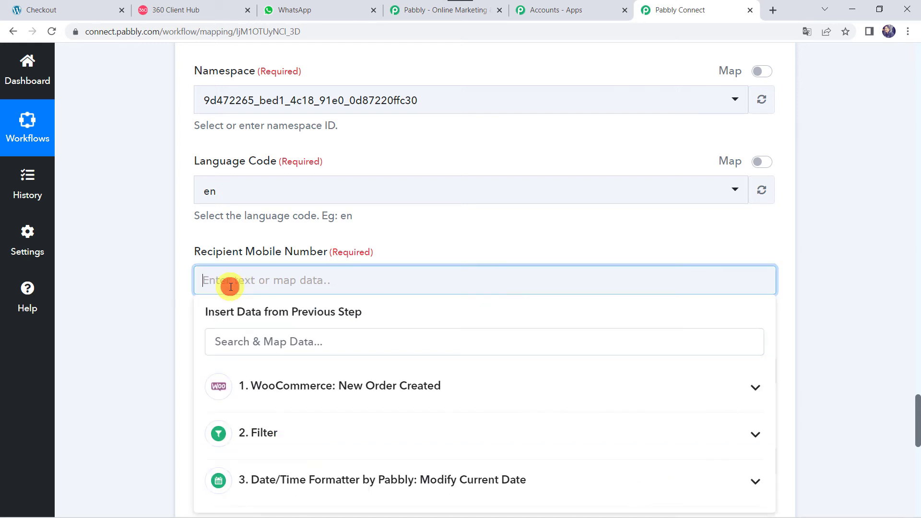
left_click(290, 400)
type("79")
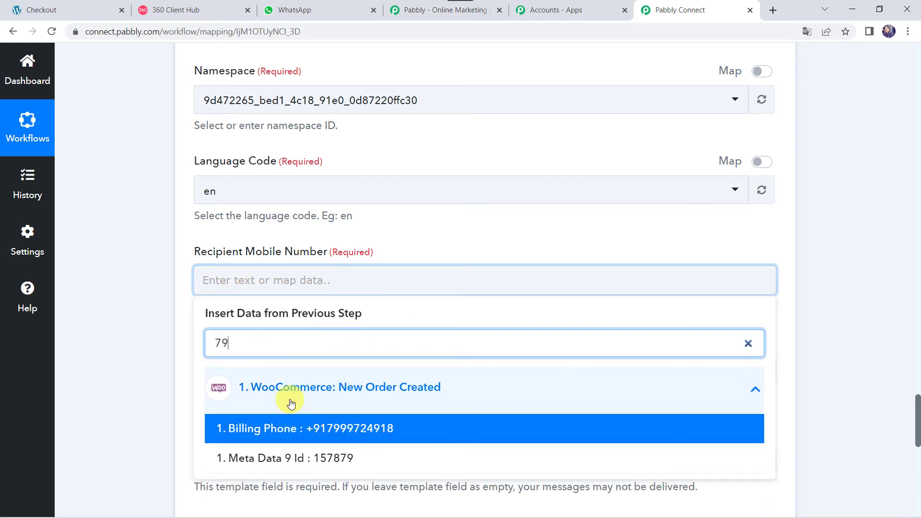
type("9")
left_click(280, 426)
left_click(306, 289)
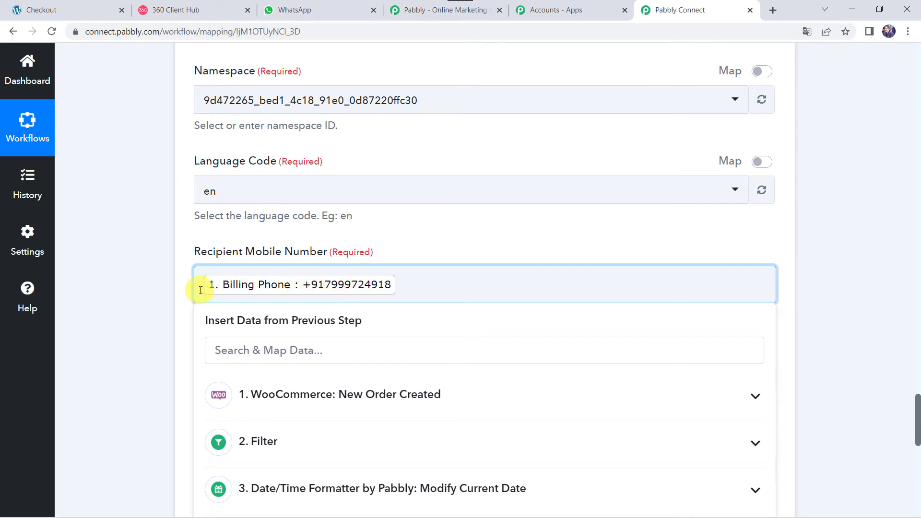
left_click(145, 289)
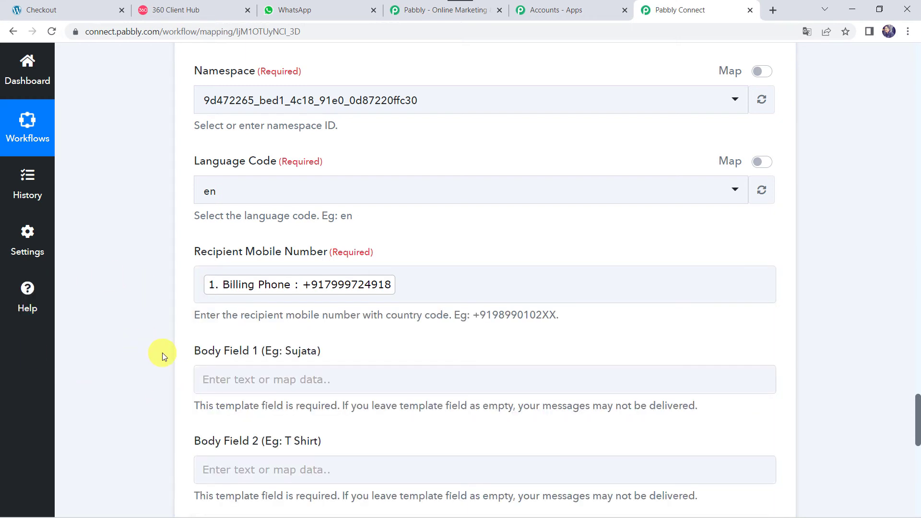
Map Body Field 1 to the Billing First Name followed by the Billing Last Name from the WooCommerce order
scroll(162, 352, "down", 2)
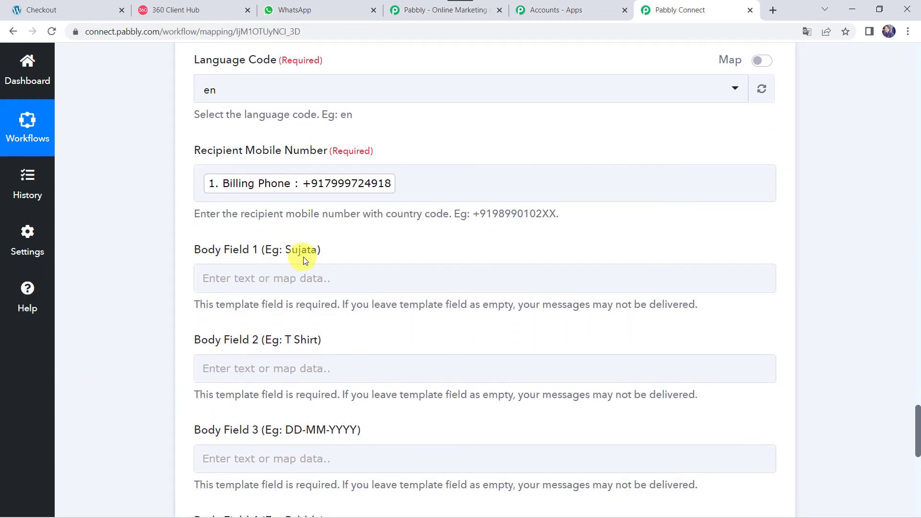
left_click(230, 277)
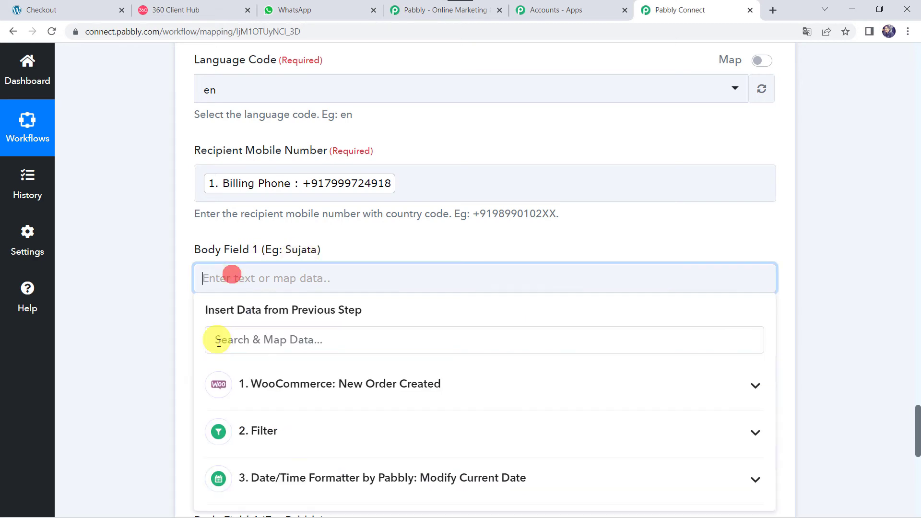
left_click(294, 392)
type("Ada")
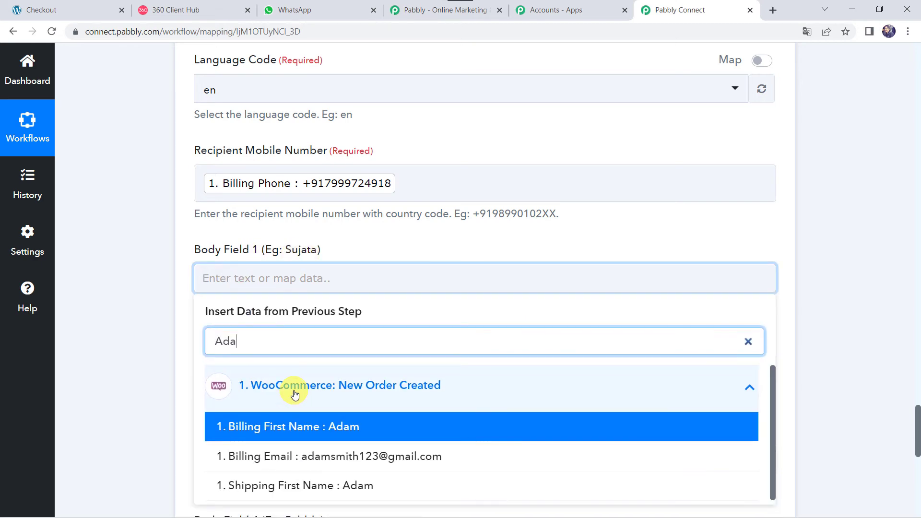
left_click(289, 431)
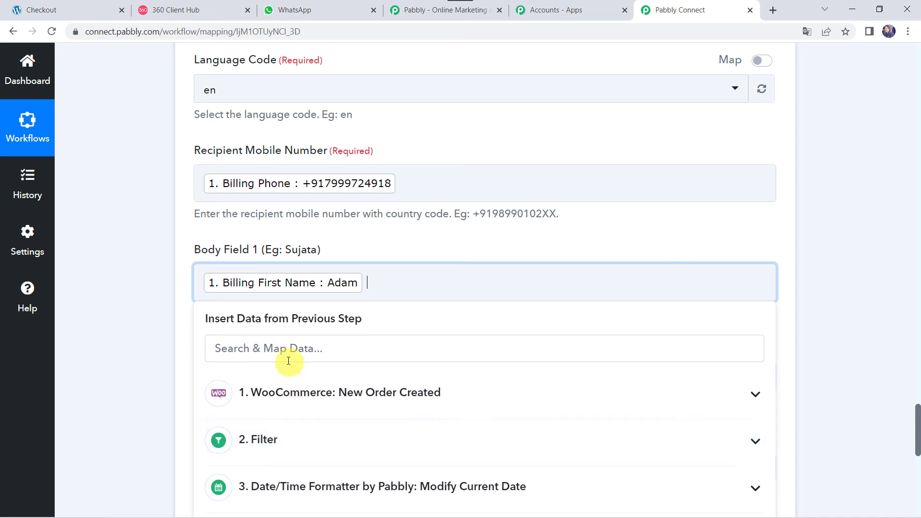
left_click(260, 398)
scroll(260, 398, "down", 2)
type("S")
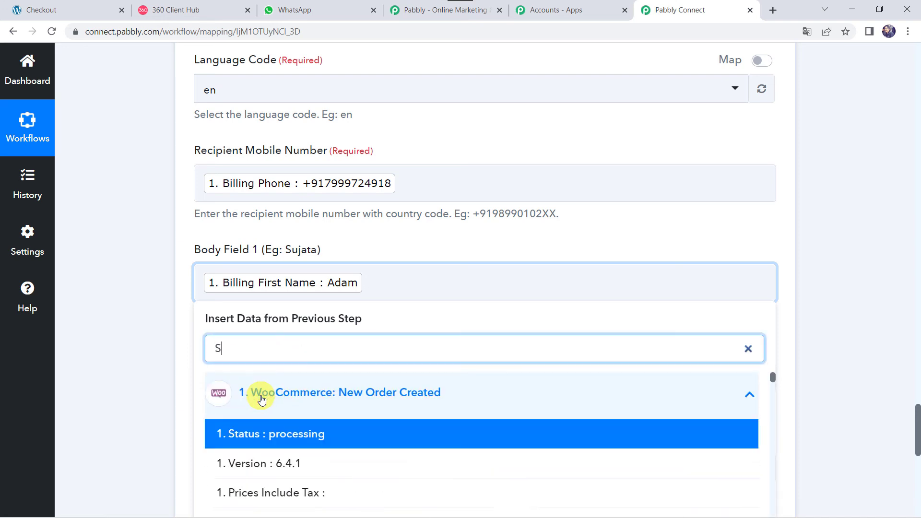
type("mi")
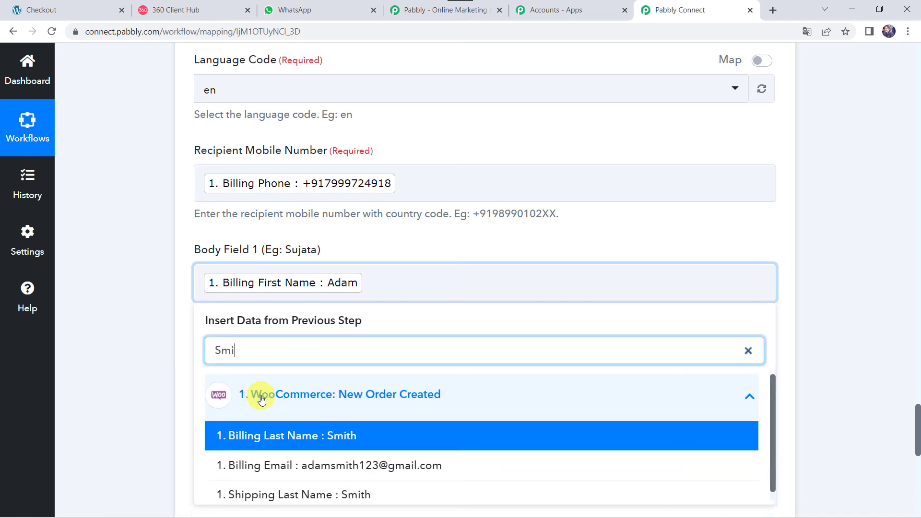
left_click(257, 438)
left_click(165, 332)
Map Body Field 2 to the WooCommerce order's Line Items 0 Name, Core PHP Programming
scroll(165, 332, "down", 2)
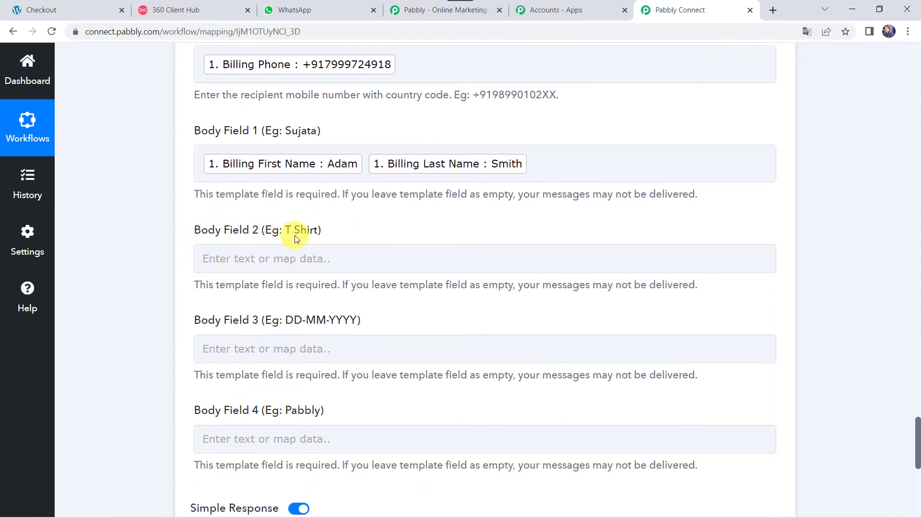
left_click(254, 259)
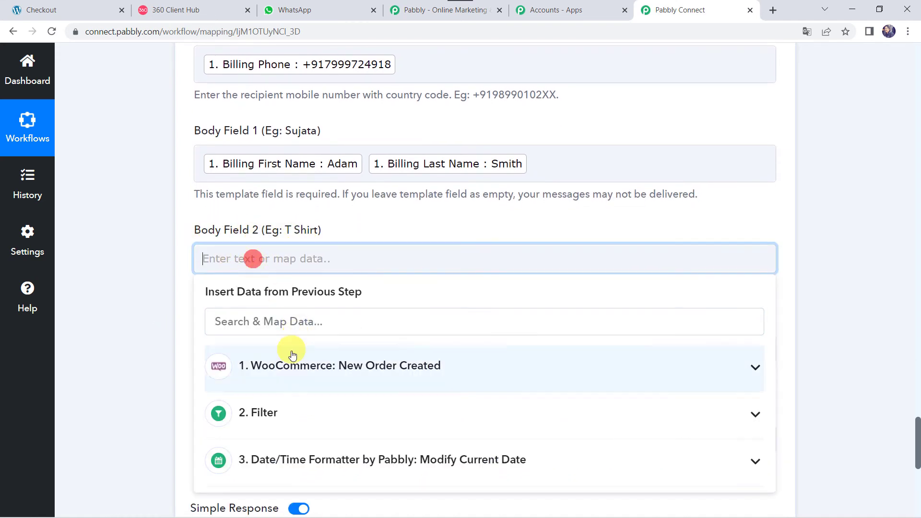
left_click(288, 363)
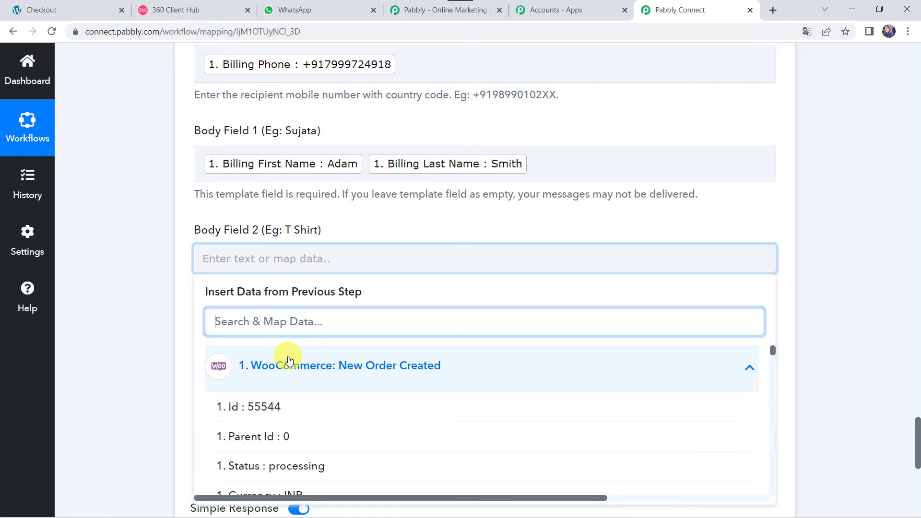
type("Core")
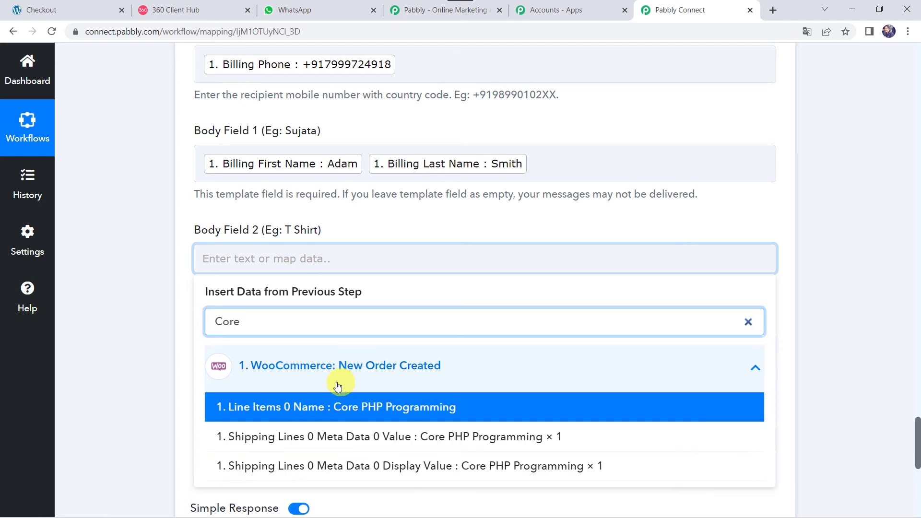
left_click(366, 407)
left_click(123, 321)
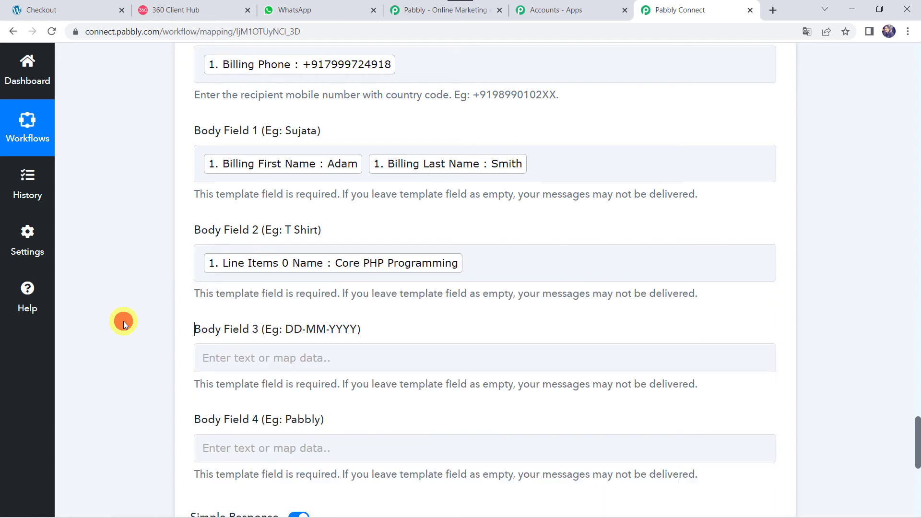
Map Body Field 3 to the 0 Datetime value from the Date/Time Formatter step
scroll(123, 320, "down", 2)
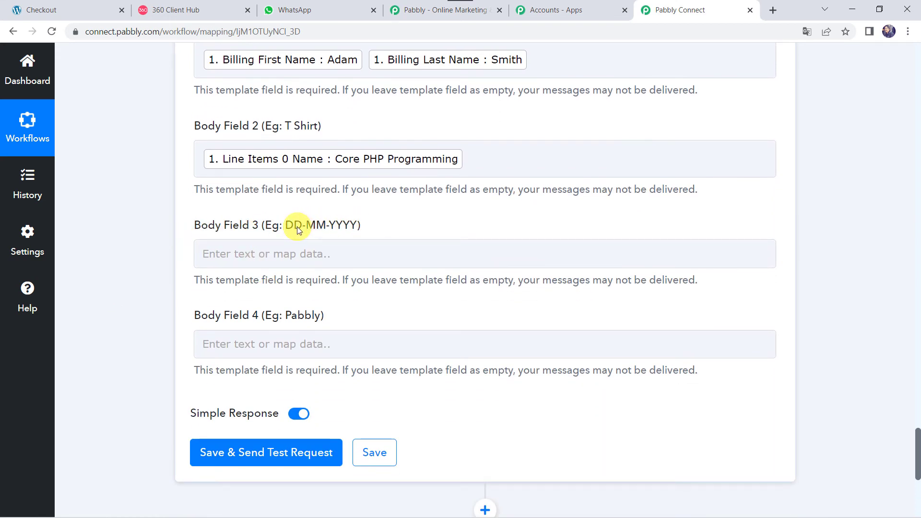
left_click(245, 259)
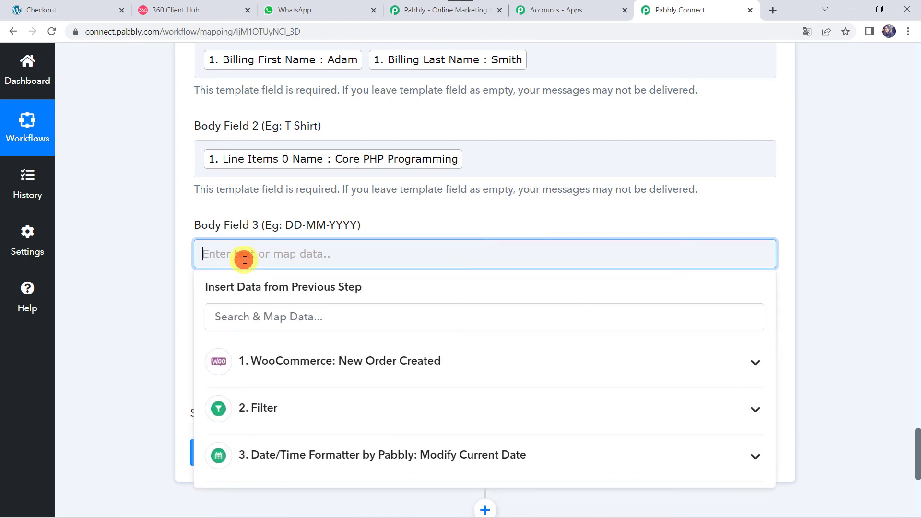
left_click(267, 454)
scroll(360, 401, "down", 1)
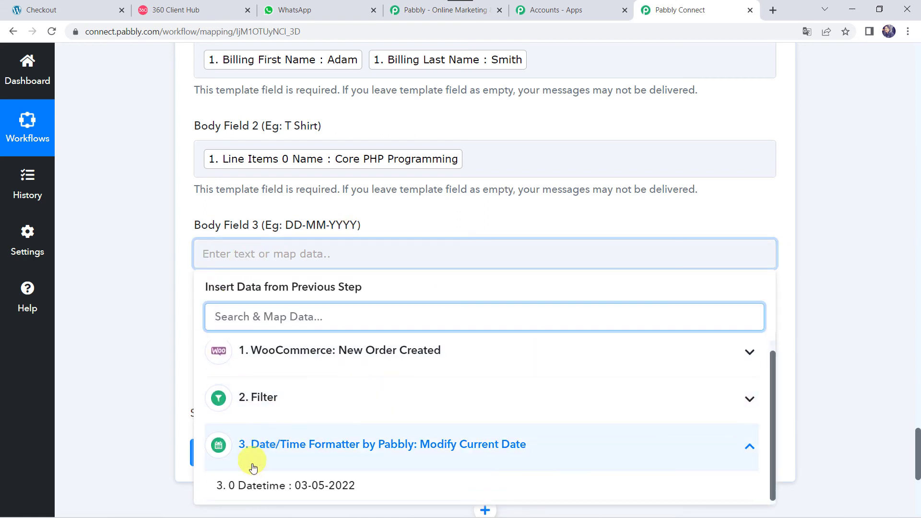
left_click(346, 486)
left_click(106, 286)
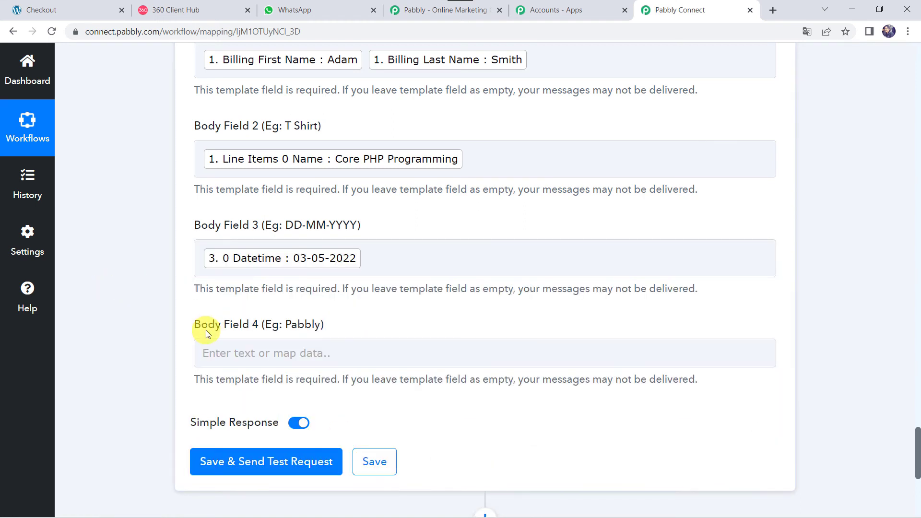
Set Body Field 4 to Pabbly, then save the WhatsApp action and send a test request
left_click(226, 352)
type("Pabbly")
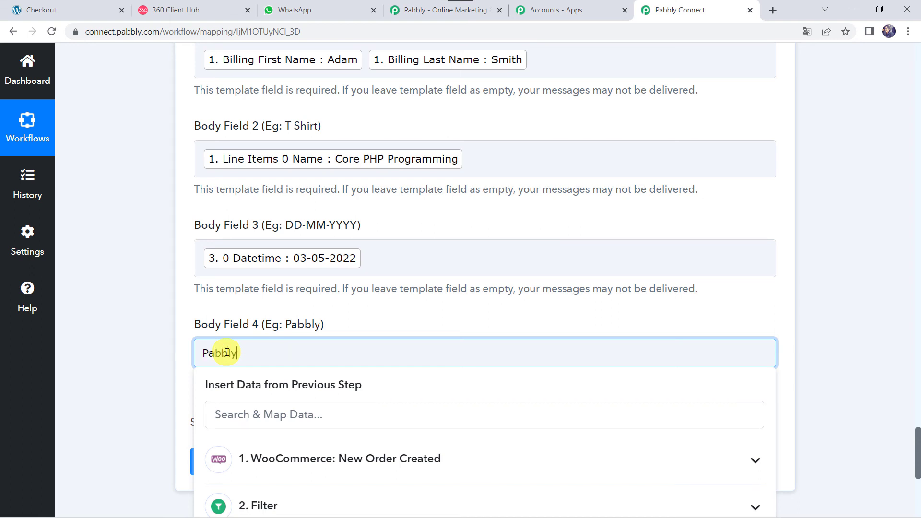
left_click(132, 328)
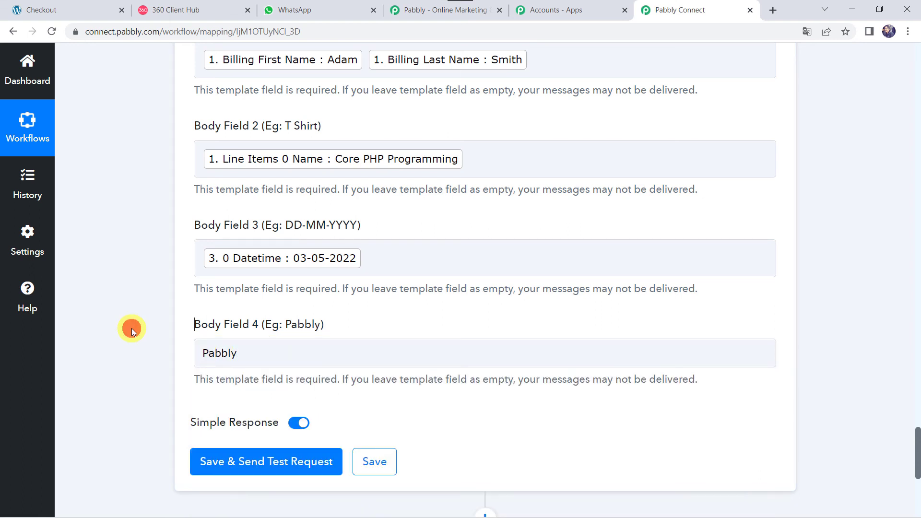
left_click(242, 468)
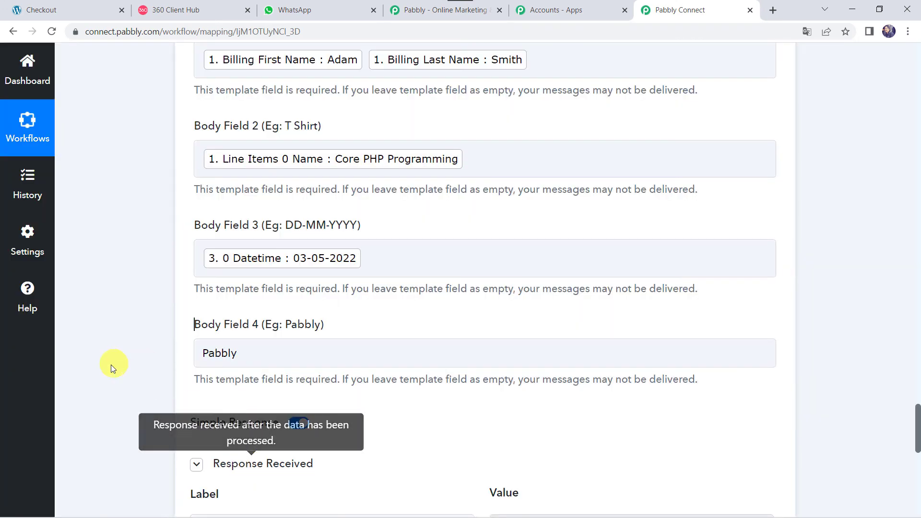
scroll(100, 387, "down", 4)
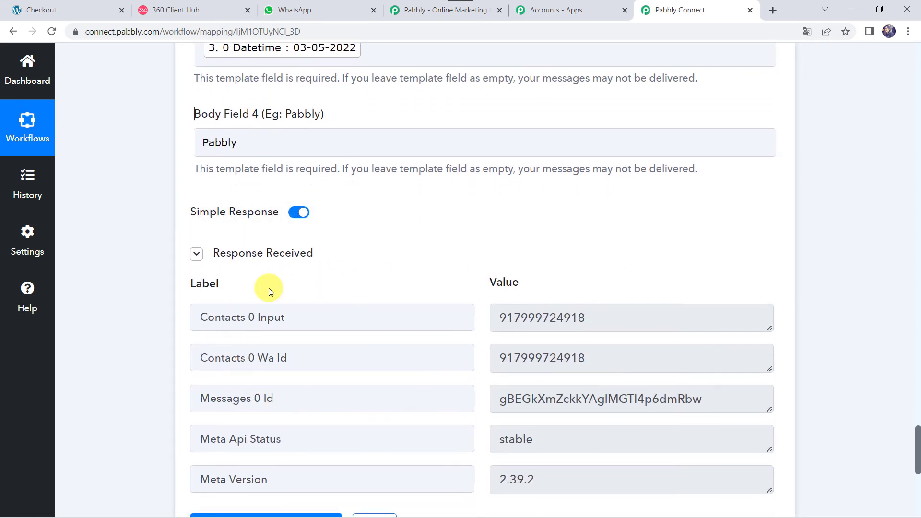
Switch to WhatsApp and check the customer name, product, delivery date and company name in the message from Pabbly
left_click(312, 10)
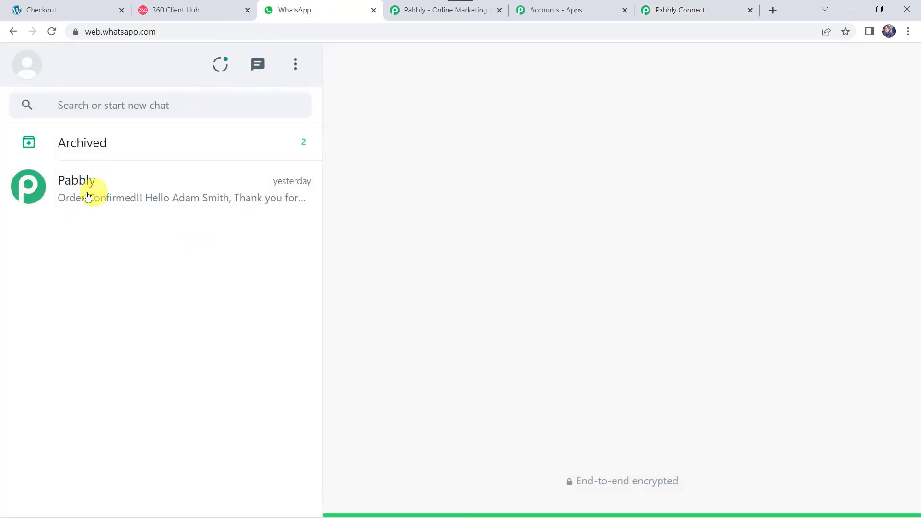
left_click(116, 190)
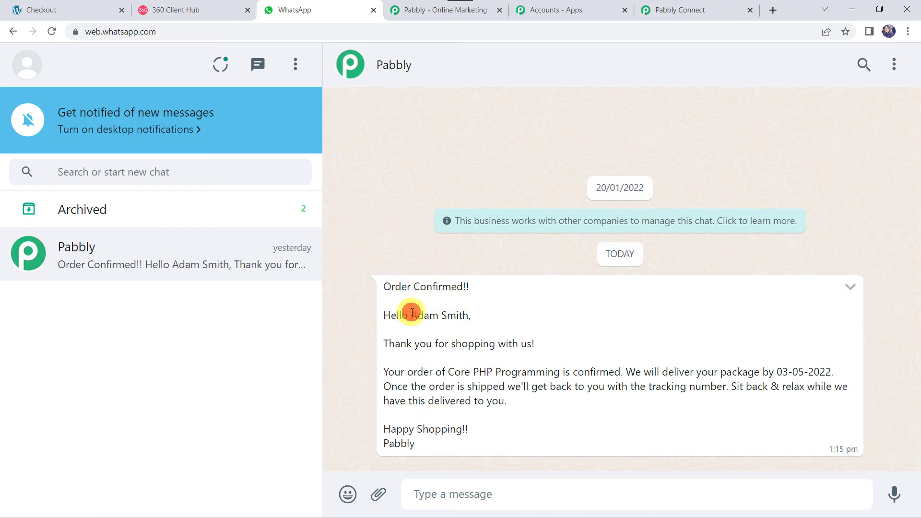
left_click_drag(411, 314, 469, 315)
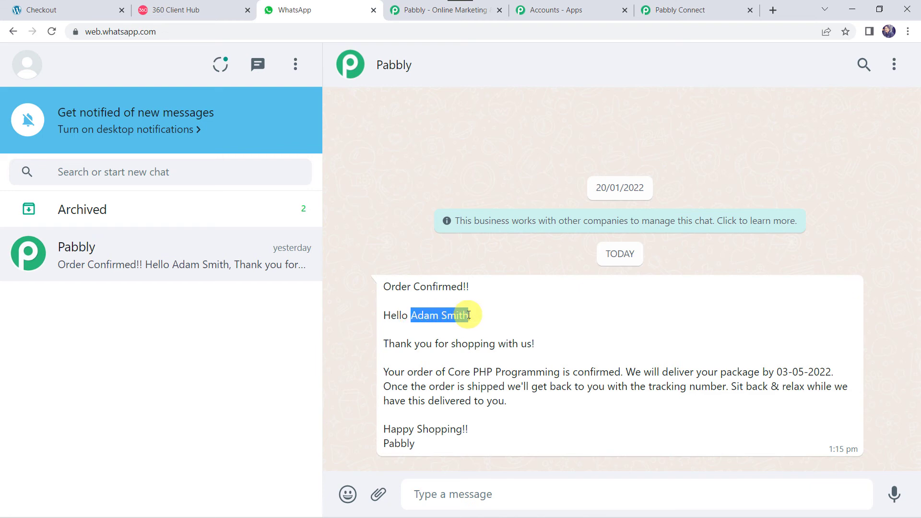
left_click_drag(451, 372, 562, 373)
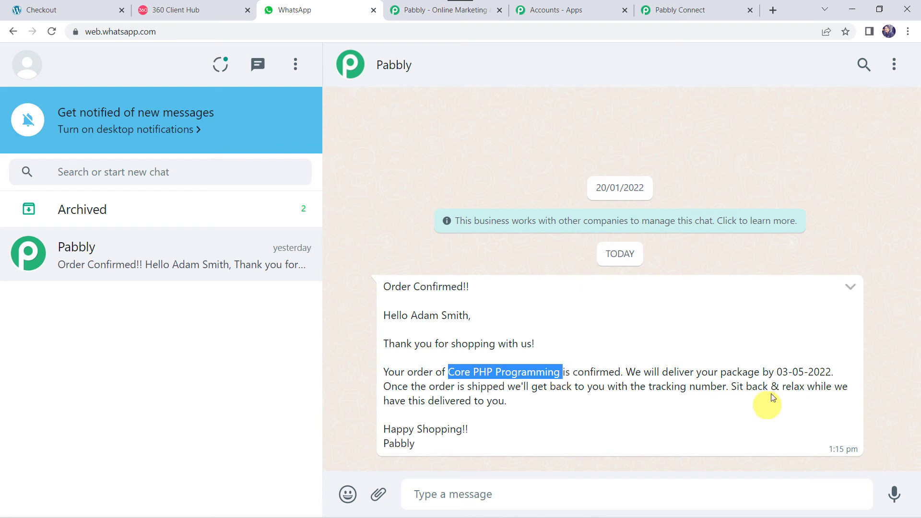
left_click_drag(776, 372, 833, 367)
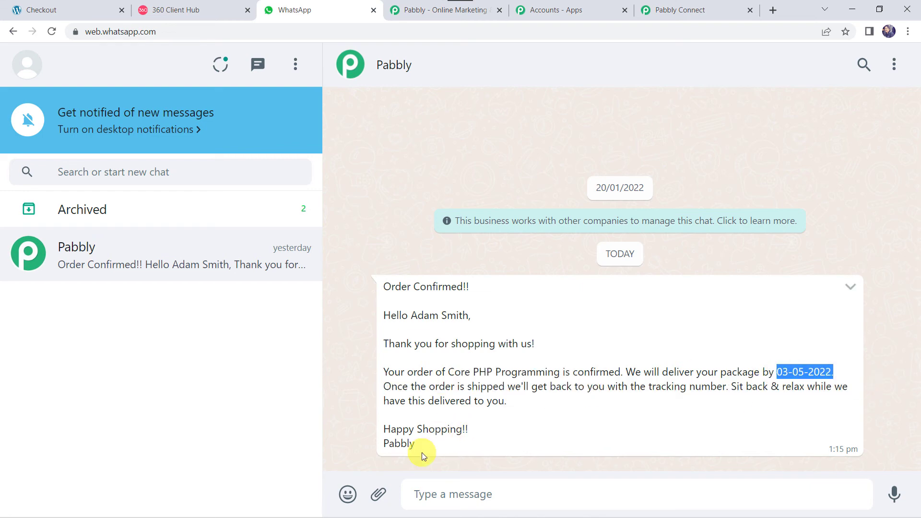
left_click_drag(421, 442, 344, 444)
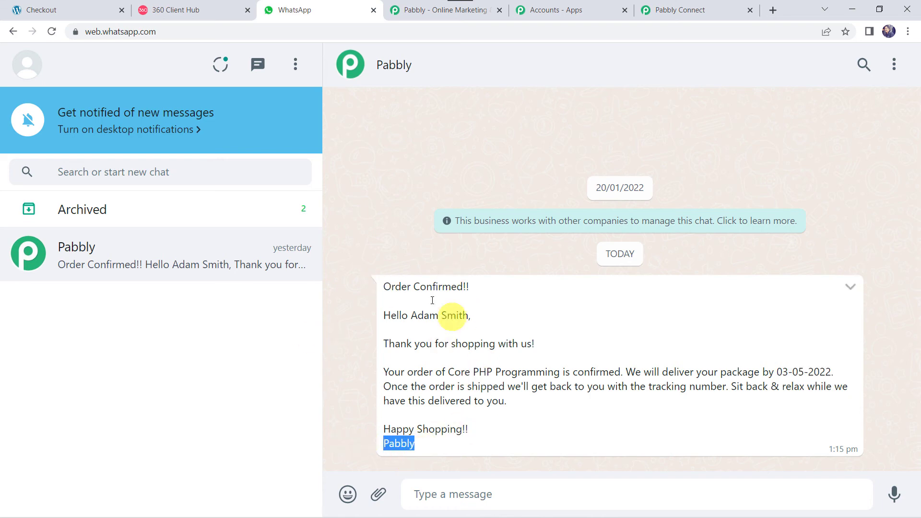
left_click(346, 345)
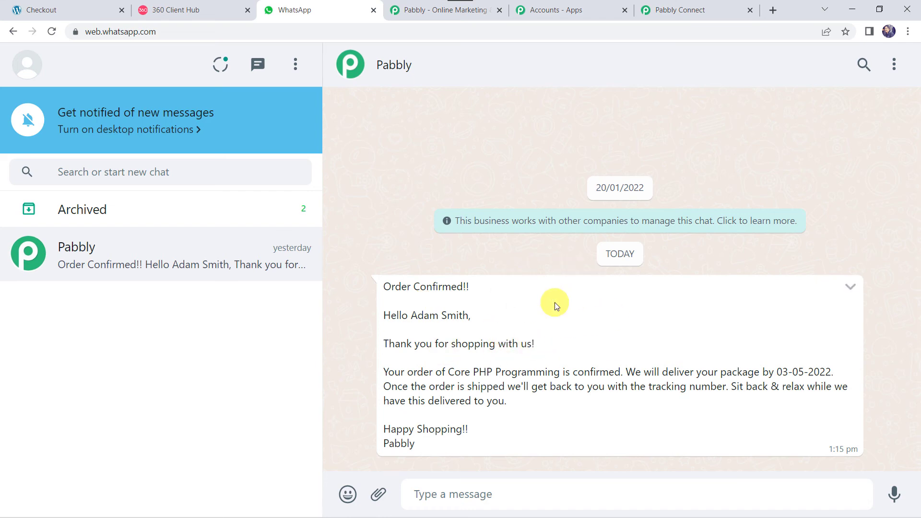
Switch back to Pabbly Connect and save the WhatsApp action
left_click(711, 20)
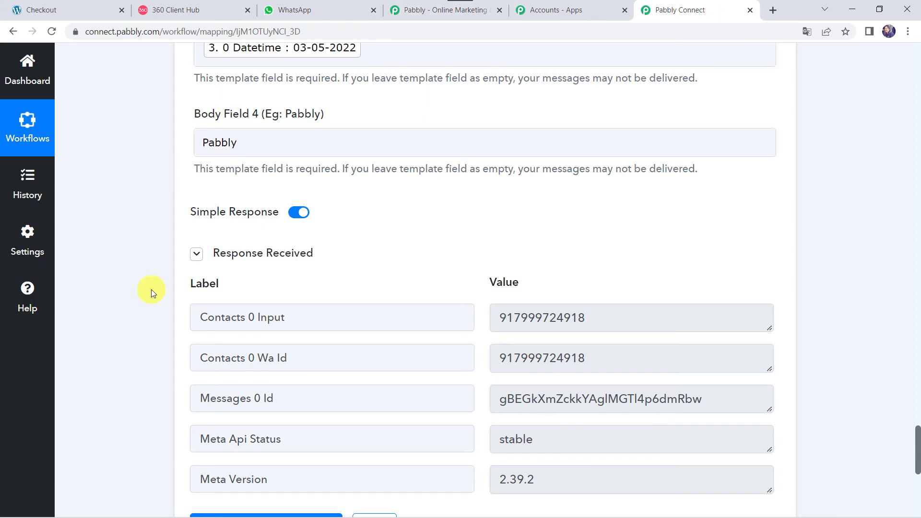
scroll(153, 295, "down", 4)
left_click(381, 353)
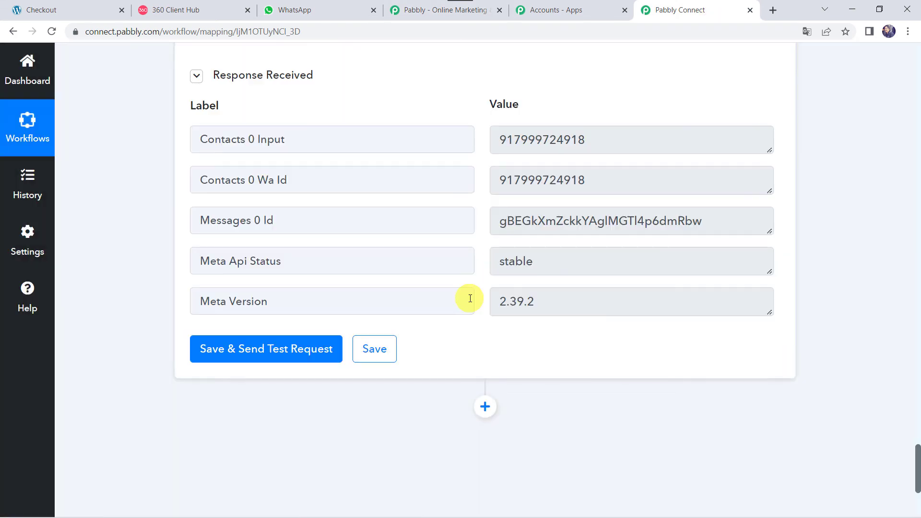
scroll(155, 117, "up", 2)
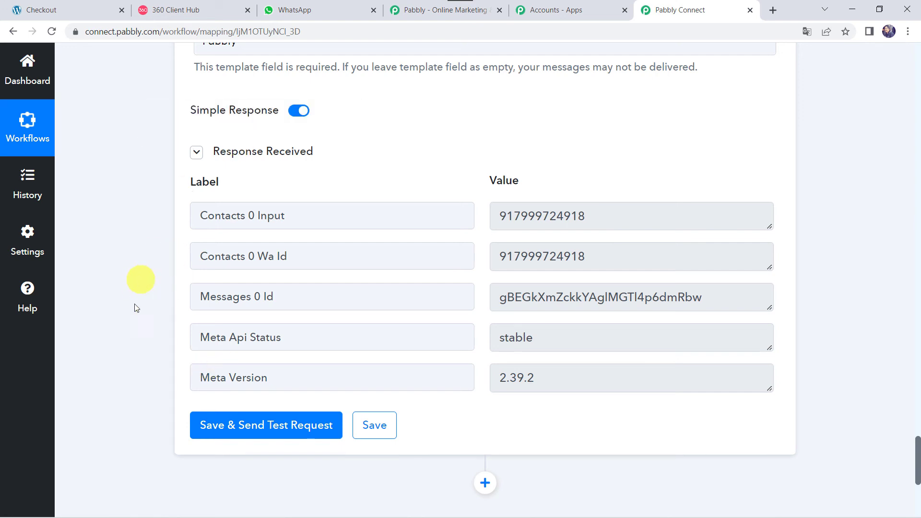
Switch to the WooCommerce shop, add Core PHP Programming to the cart and proceed to checkout
key("alt+Tab")
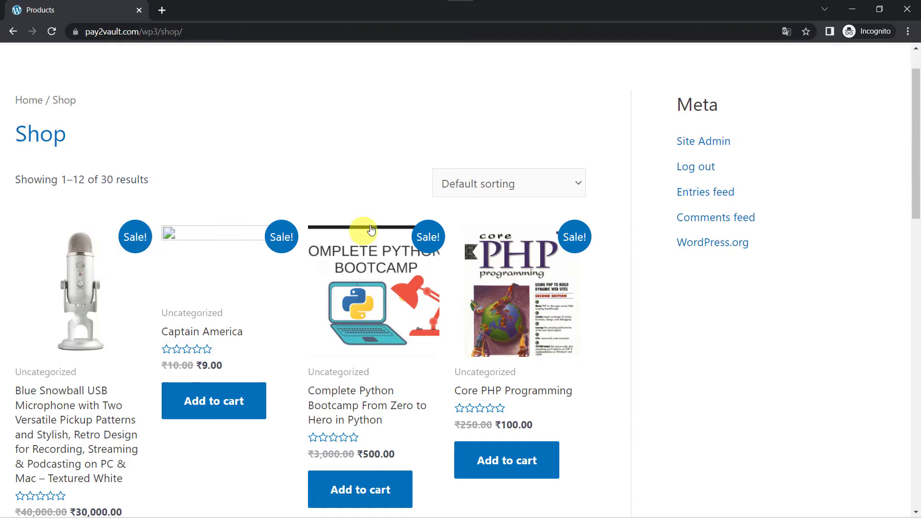
scroll(413, 157, "down", 3)
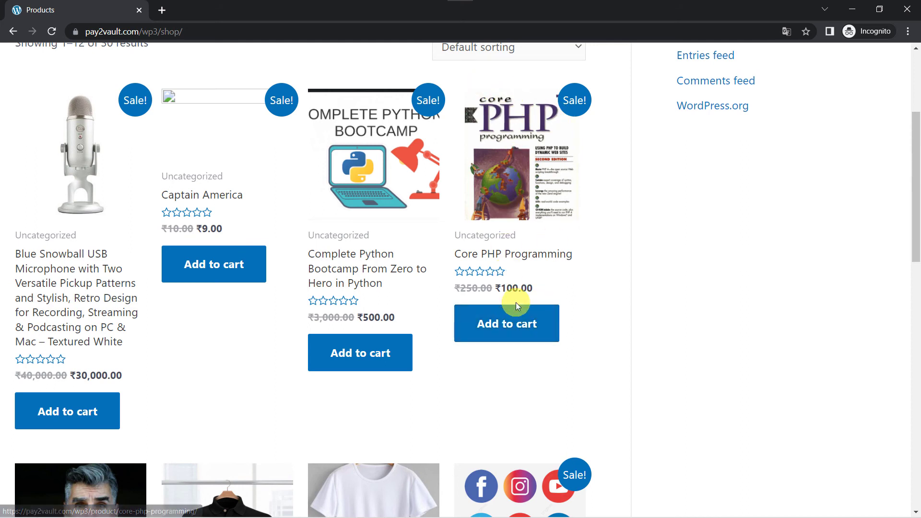
left_click(499, 331)
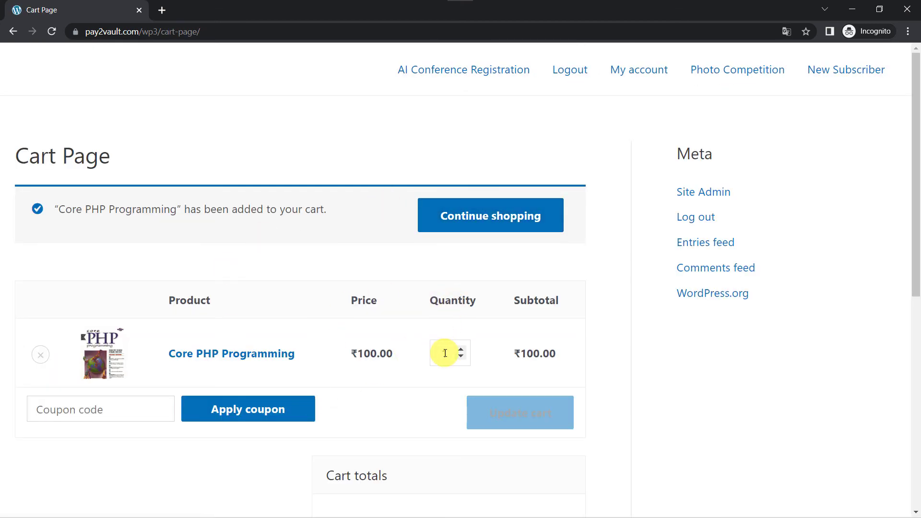
scroll(445, 353, "down", 1)
scroll(445, 353, "down", 7)
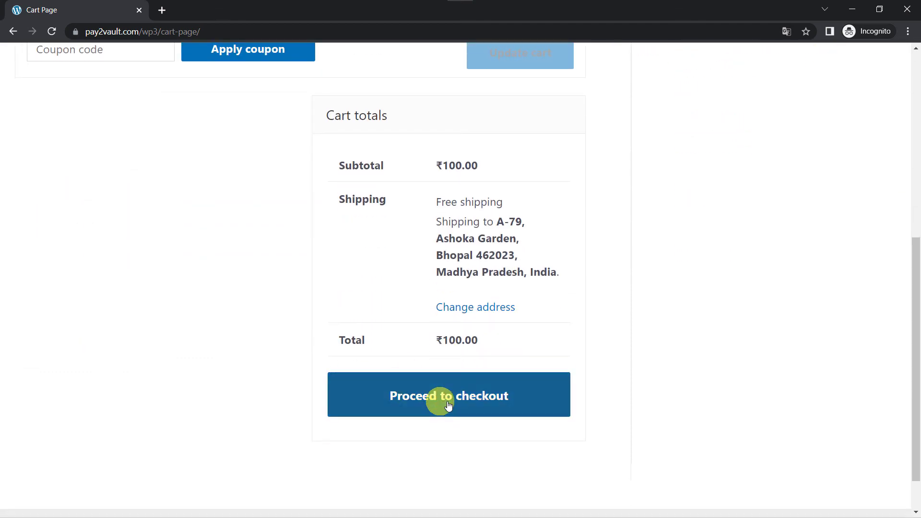
left_click(463, 402)
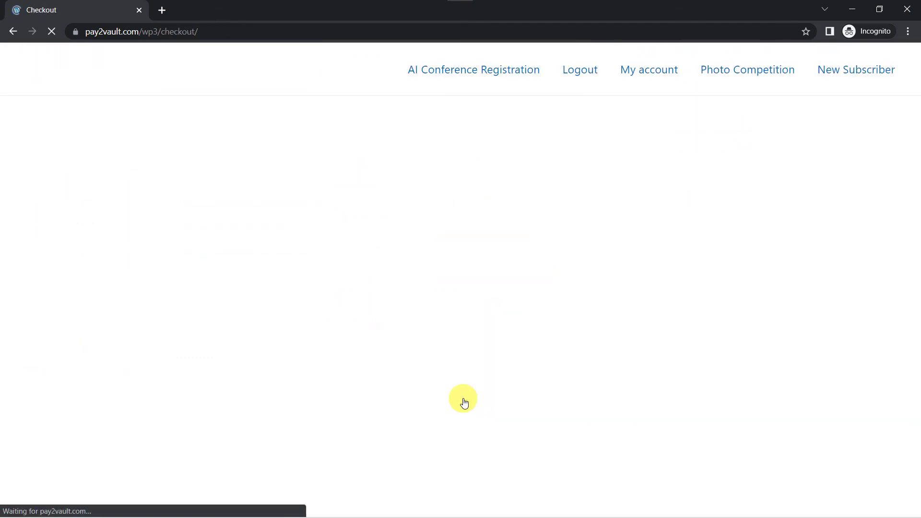
Replace the phone number in the billing details with the customer's WhatsApp number, including the country code
scroll(243, 290, "down", 4)
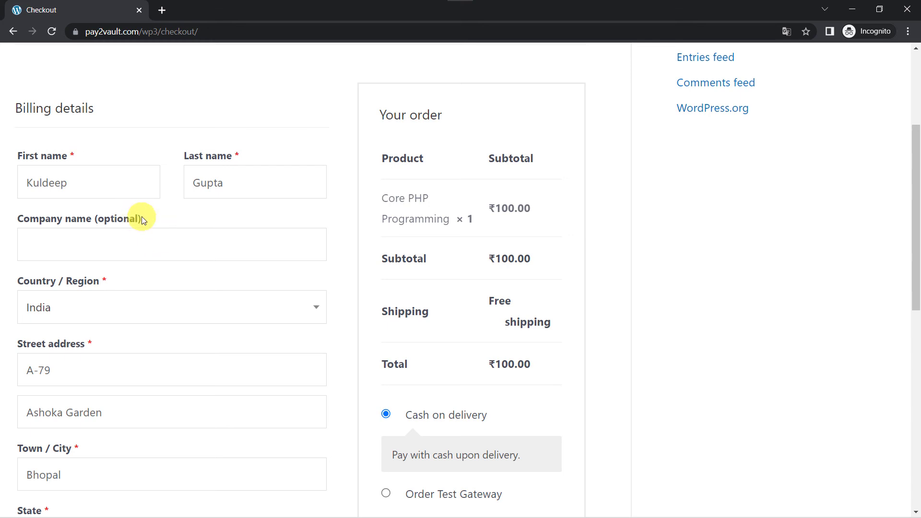
scroll(92, 305, "down", 3)
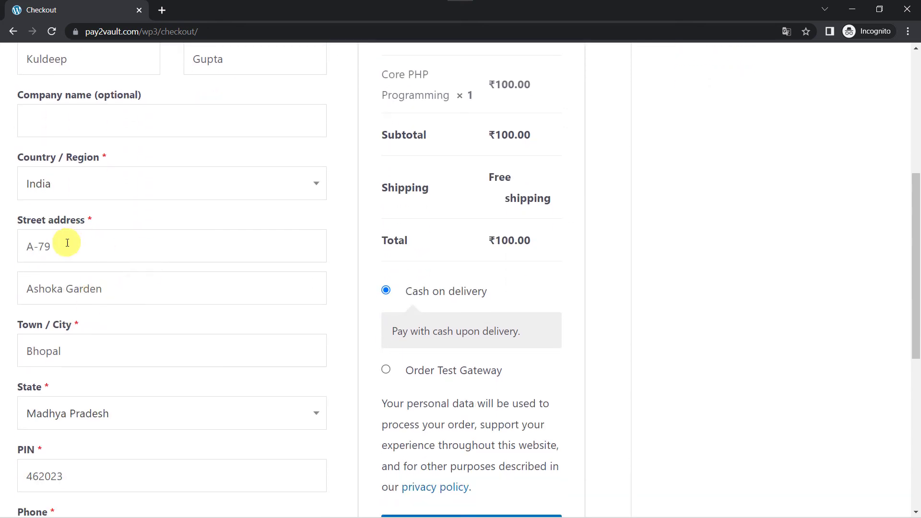
scroll(93, 247, "down", 2)
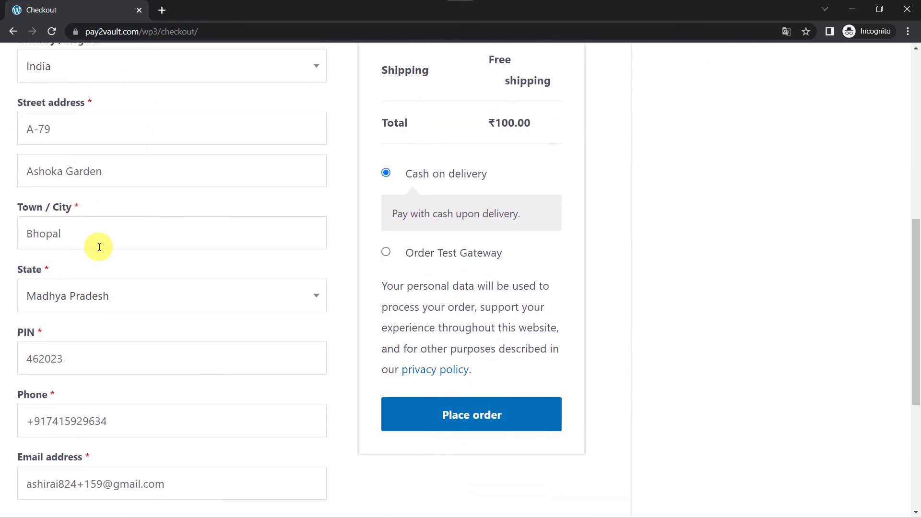
scroll(160, 292, "down", 2)
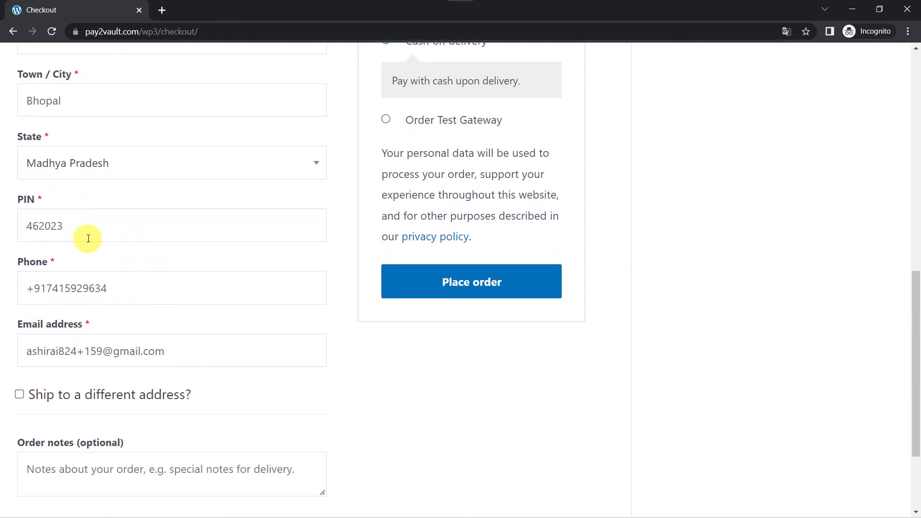
left_click(140, 287)
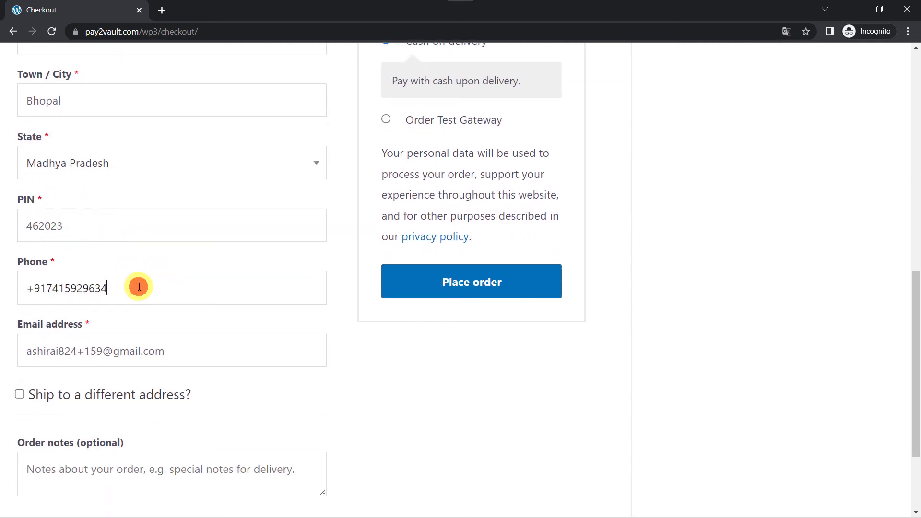
key("BackSpace")
key("BackSpace")
key("BackSpace")
key("BackSpace")
key("BackSpace")
key("BackSpace")
key("BackSpace")
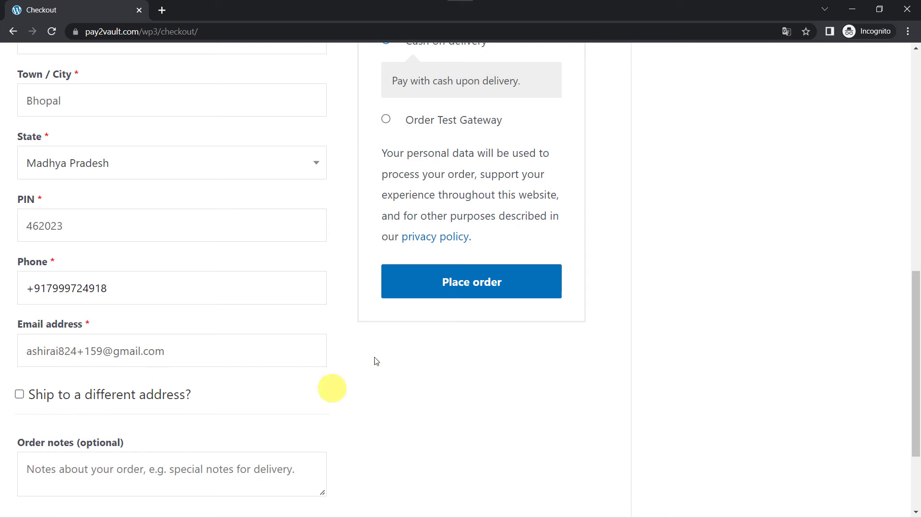
Select Cash on delivery as the payment method and place the order
scroll(307, 335, "up", 1)
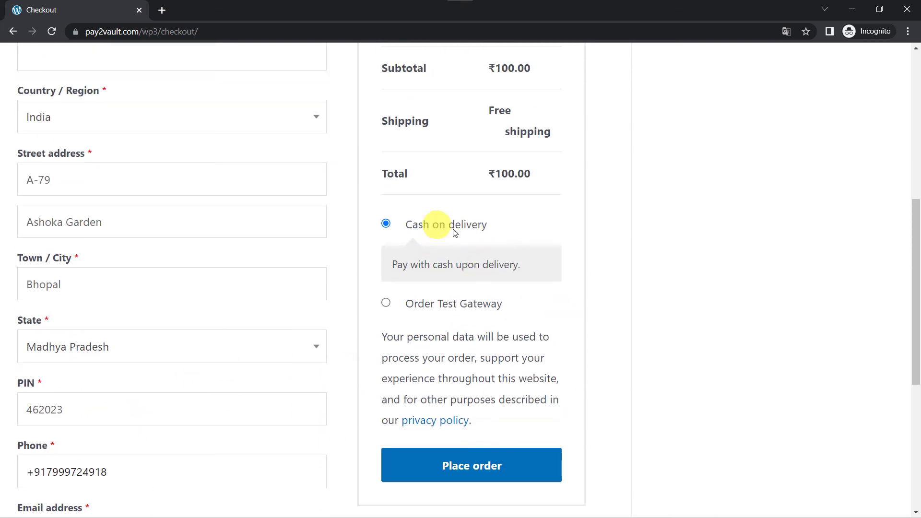
left_click(385, 224)
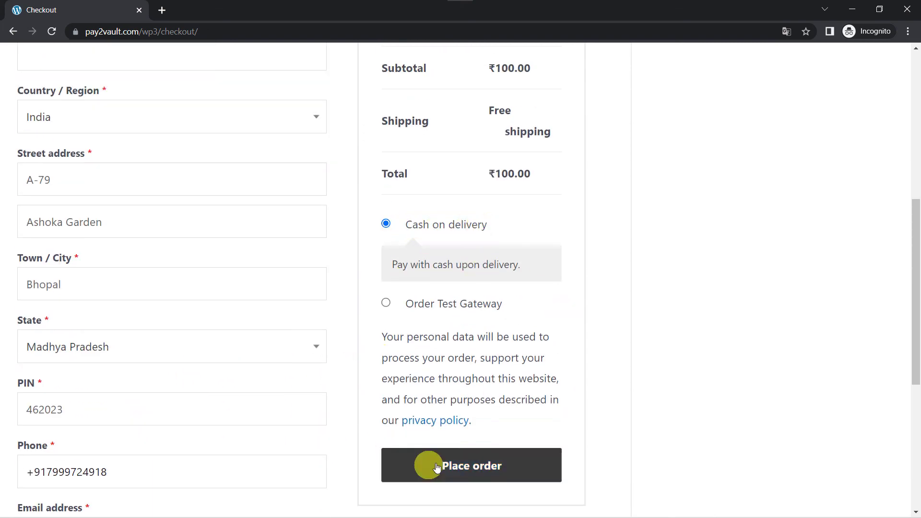
left_click(453, 468)
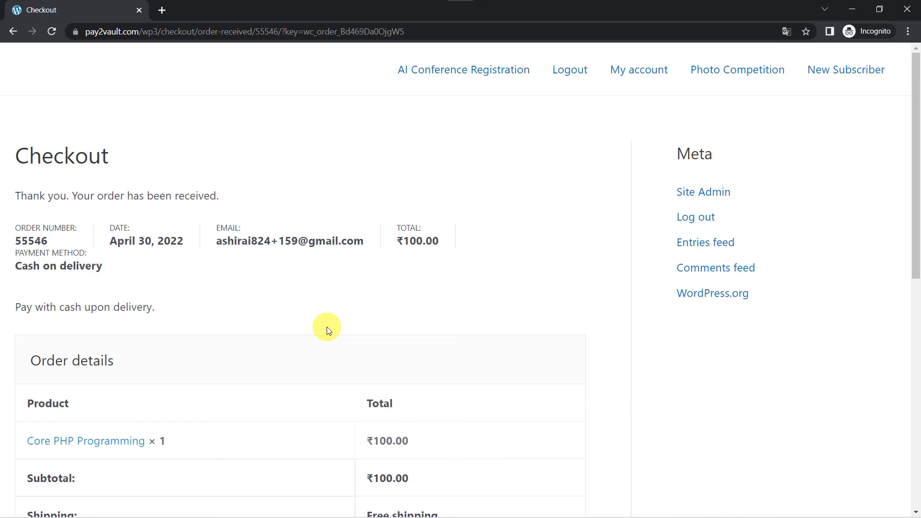
Switch to WhatsApp and check the customer name, product, delivery date and company name in the newest order confirmation
key("alt+Tab")
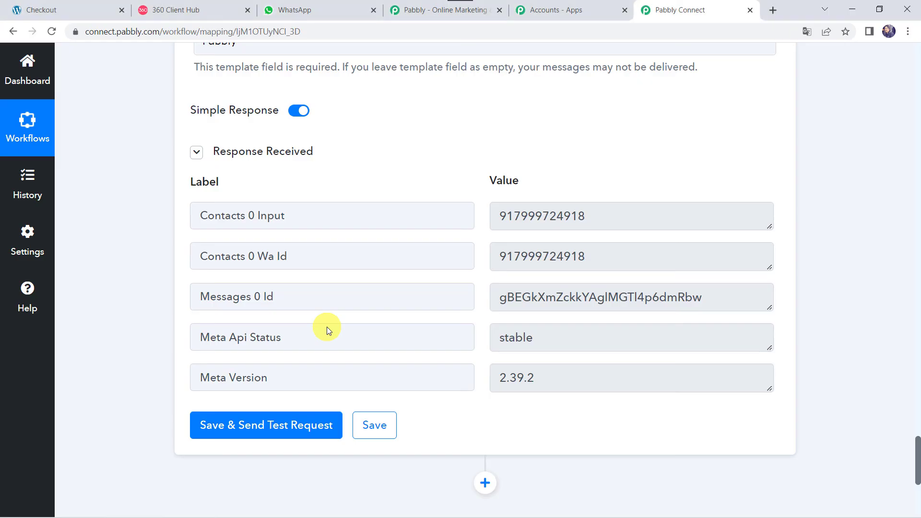
left_click(320, 7)
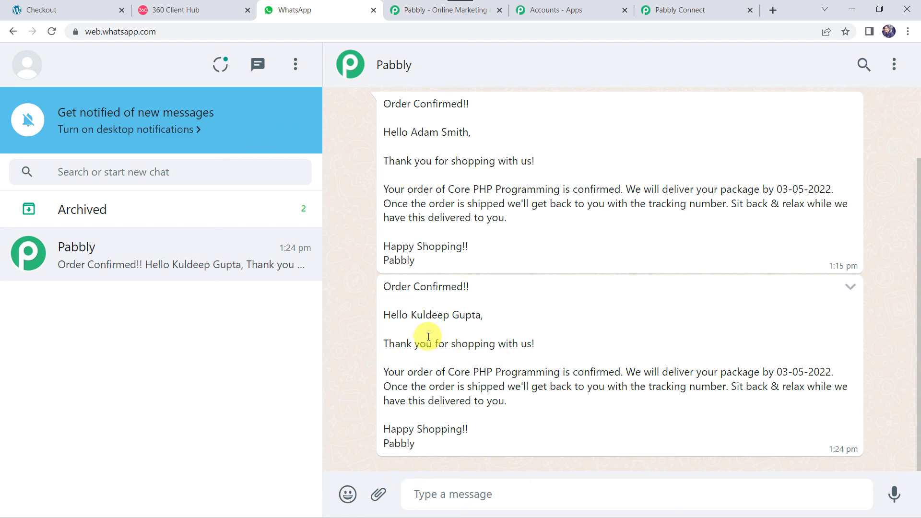
left_click_drag(412, 315, 480, 315)
left_click_drag(449, 372, 561, 387)
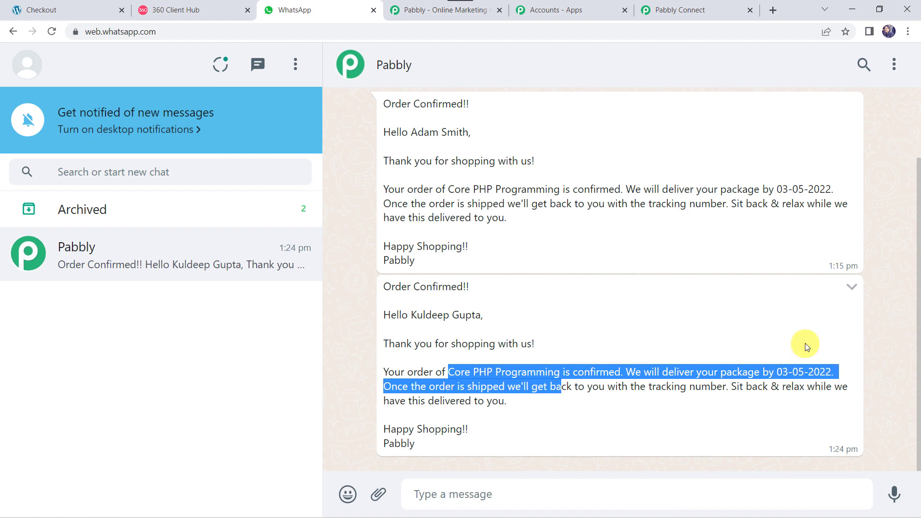
left_click(778, 370)
left_click_drag(778, 369, 838, 377)
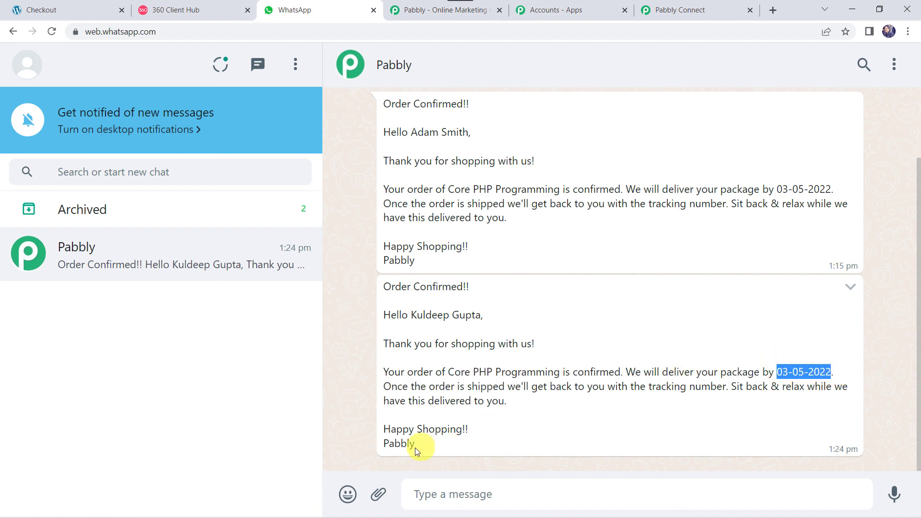
double_click(428, 442)
left_click(427, 442)
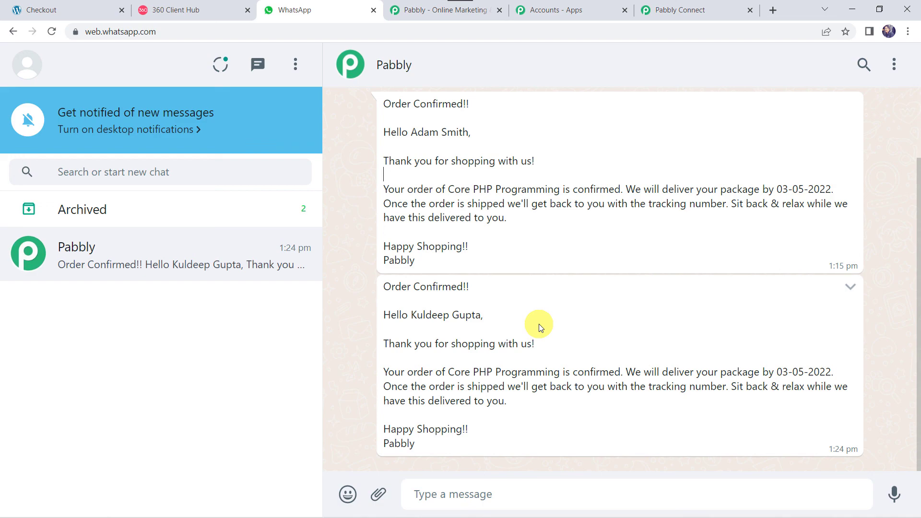
Switch back to Pabbly Connect and collapse the expanded workflow steps up to the WooCommerce trigger
left_click(678, 10)
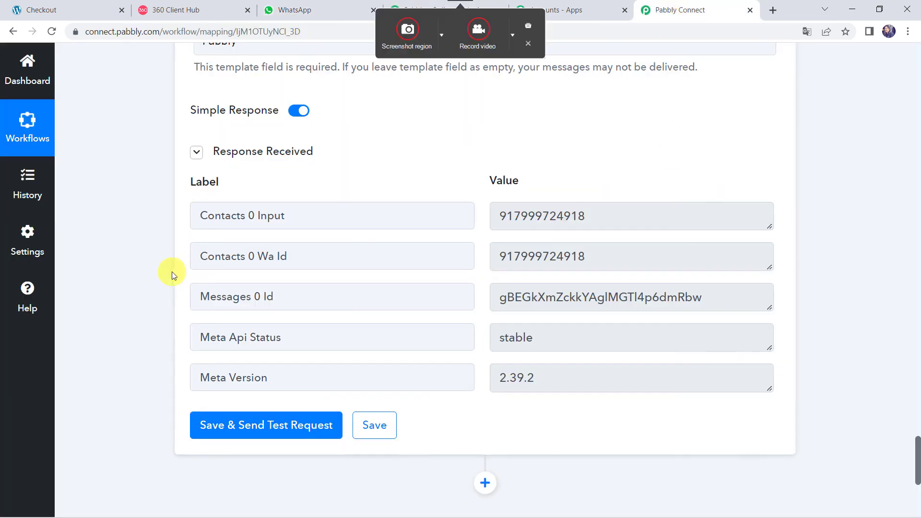
scroll(169, 273, "up", 4)
scroll(169, 272, "up", 20)
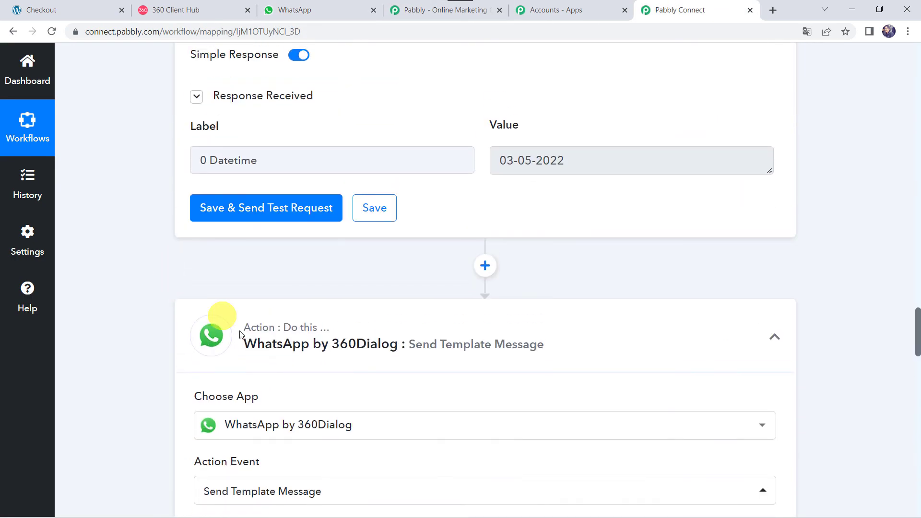
left_click(461, 314)
scroll(462, 314, "up", 20)
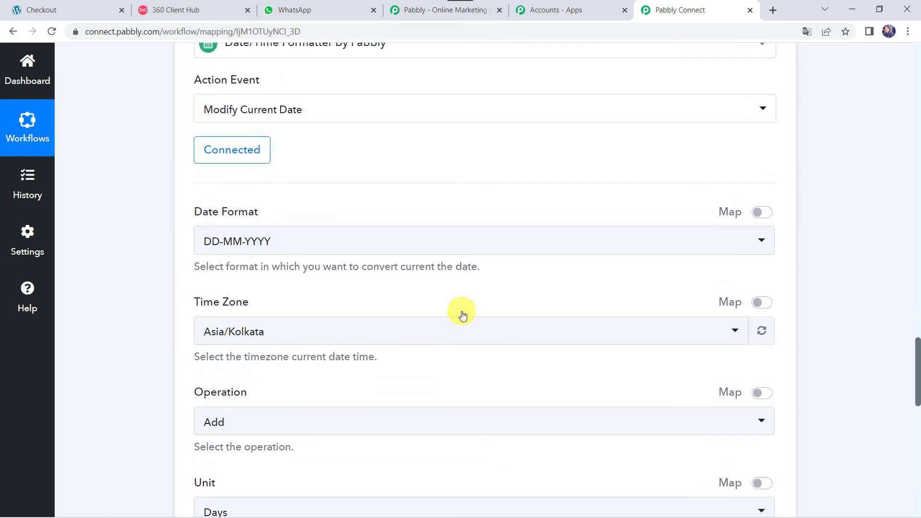
scroll(433, 356, "up", 20)
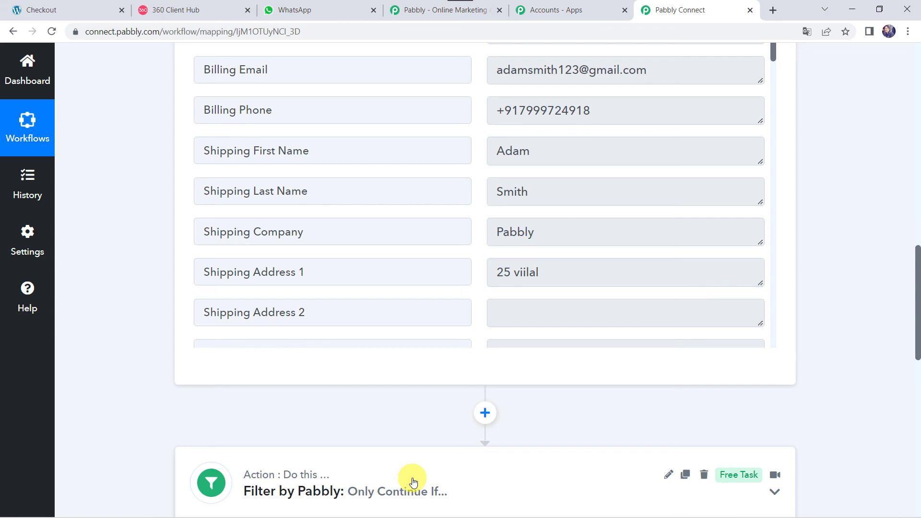
scroll(431, 472, "up", 15)
left_click(509, 170)
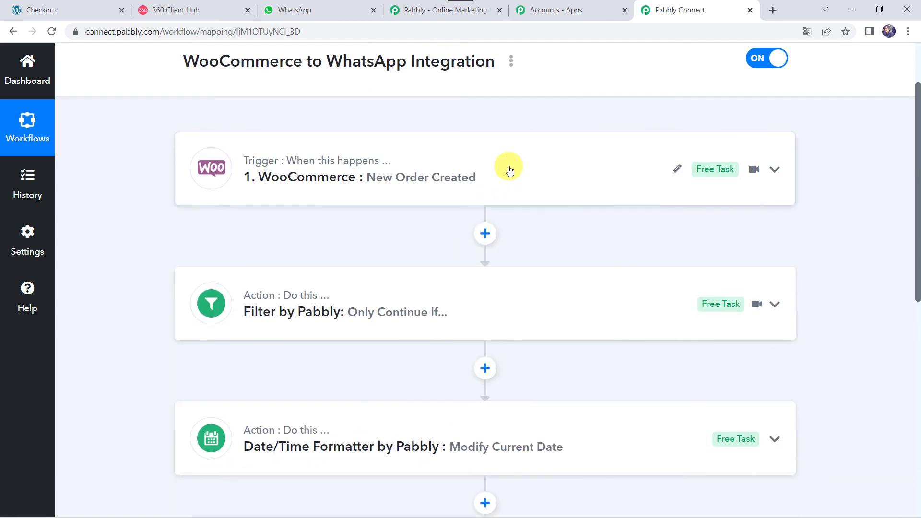
Review the workflow's sequence from the WooCommerce trigger through the filter and Date/Time Formatter to the WhatsApp by 360Dialog action
left_click(278, 161)
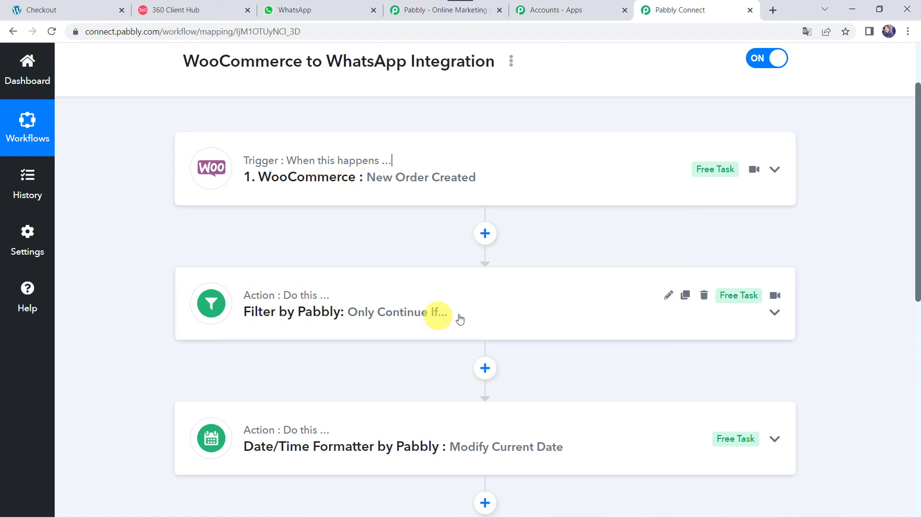
mouse_move(449, 312)
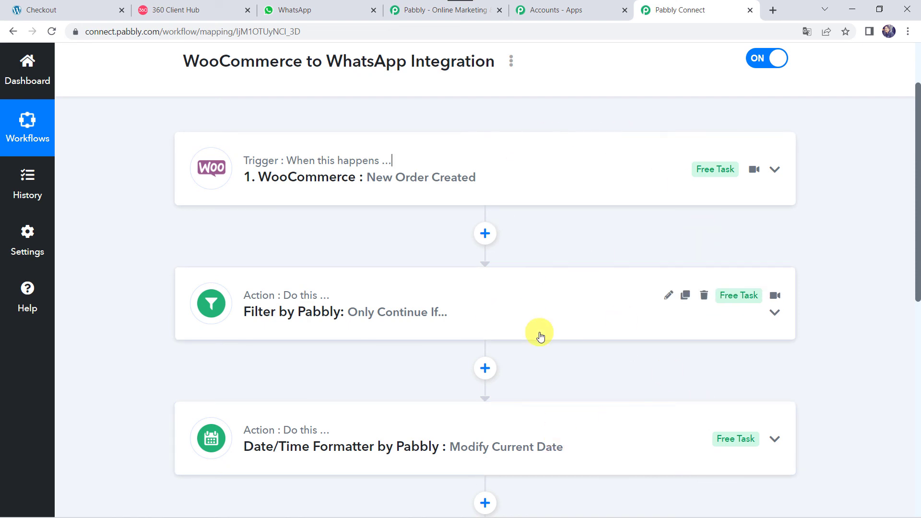
scroll(537, 333, "down", 5)
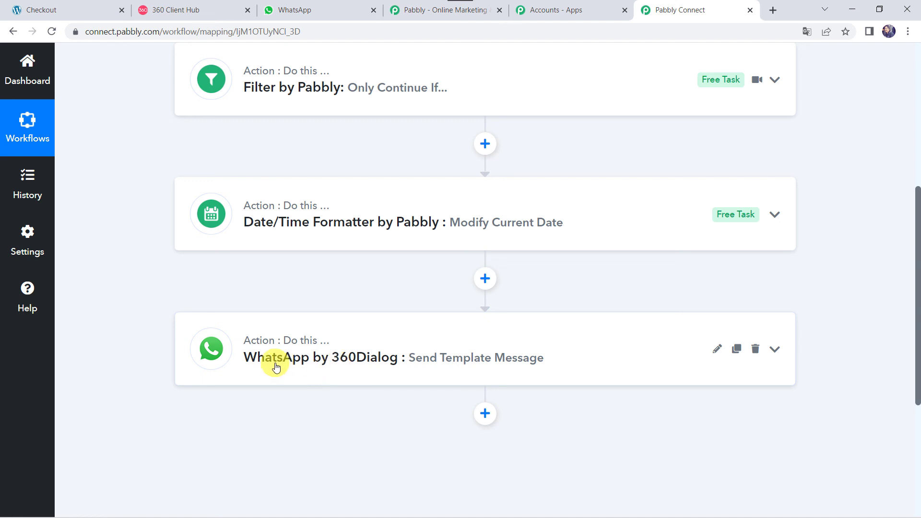
scroll(275, 364, "up", 5)
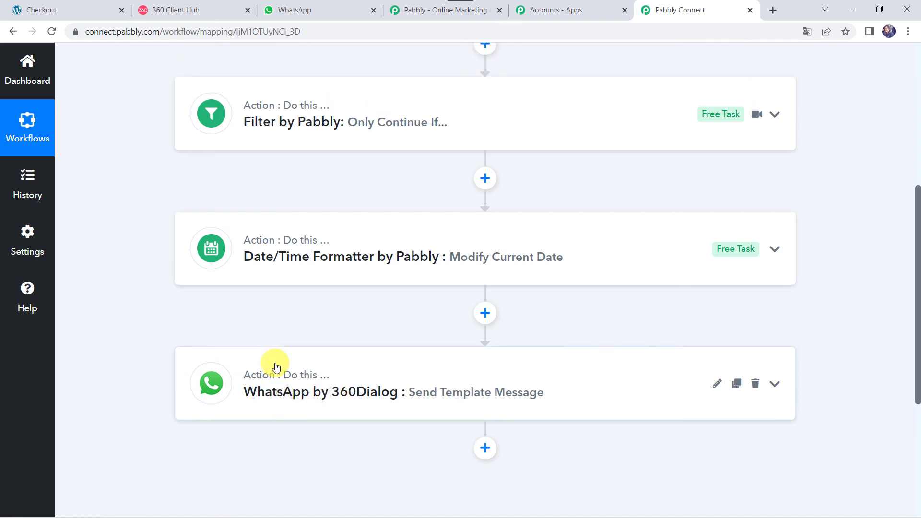
scroll(301, 192, "down", 5)
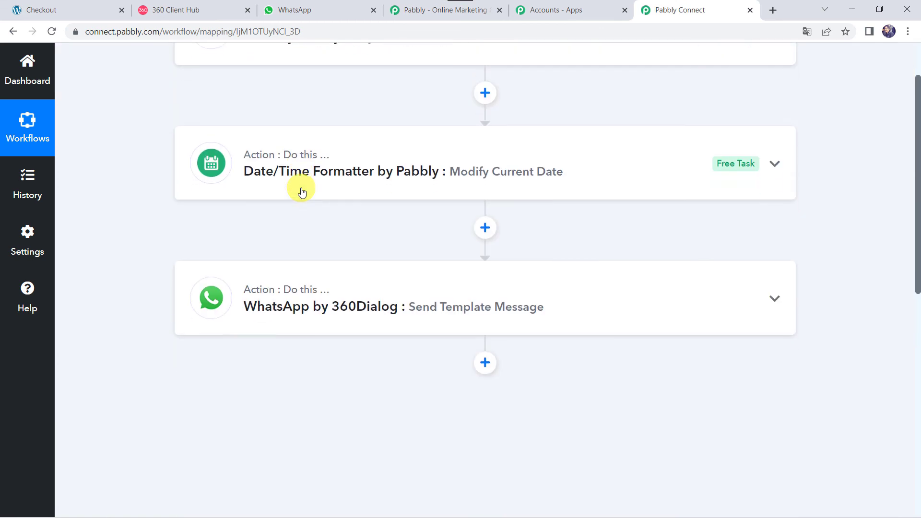
scroll(302, 304, "up", 7)
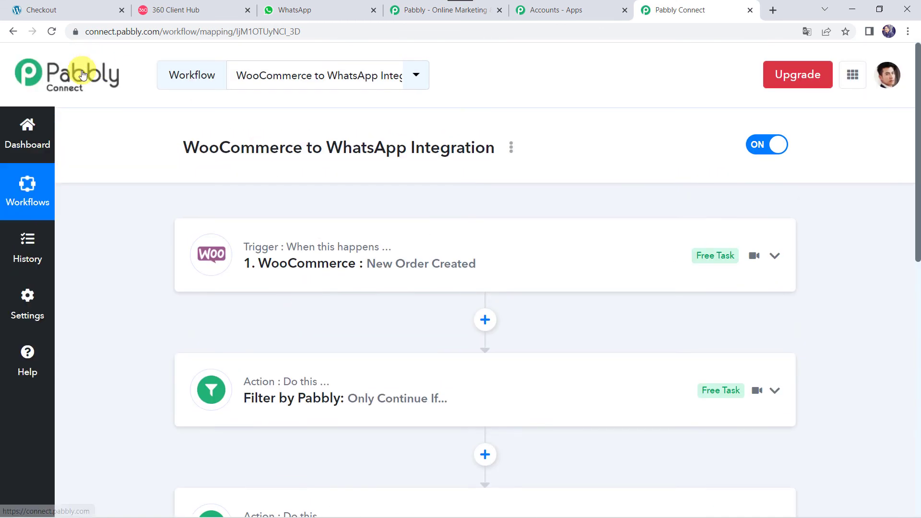